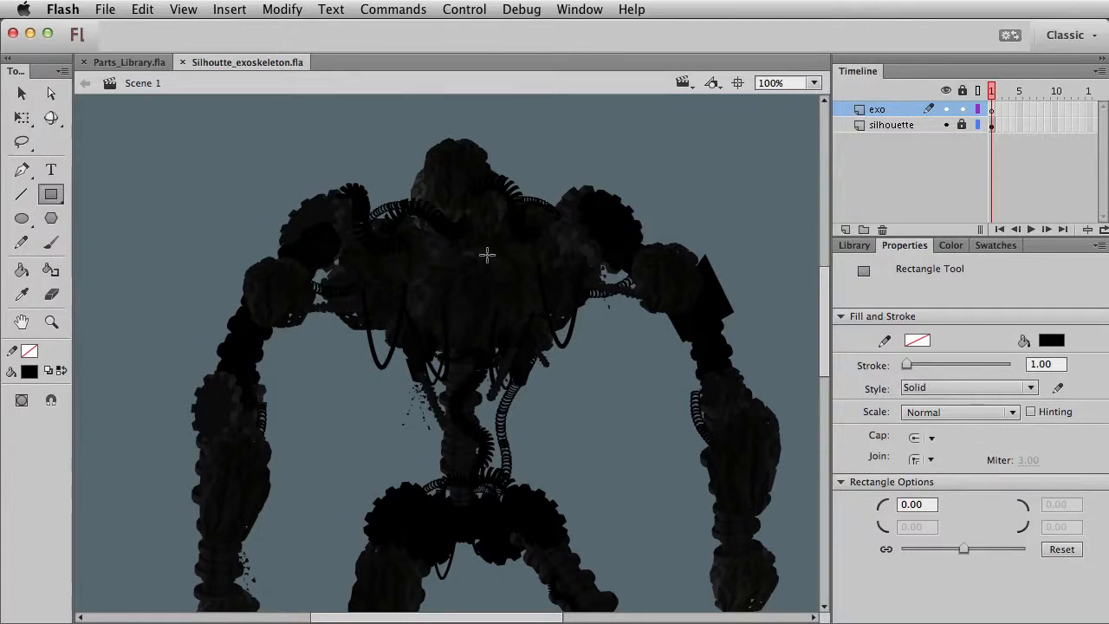
Step: On the exo layer, draw a black rectangle just right of the head and pull its corners into a tall, tapered spike
left_click(994, 111)
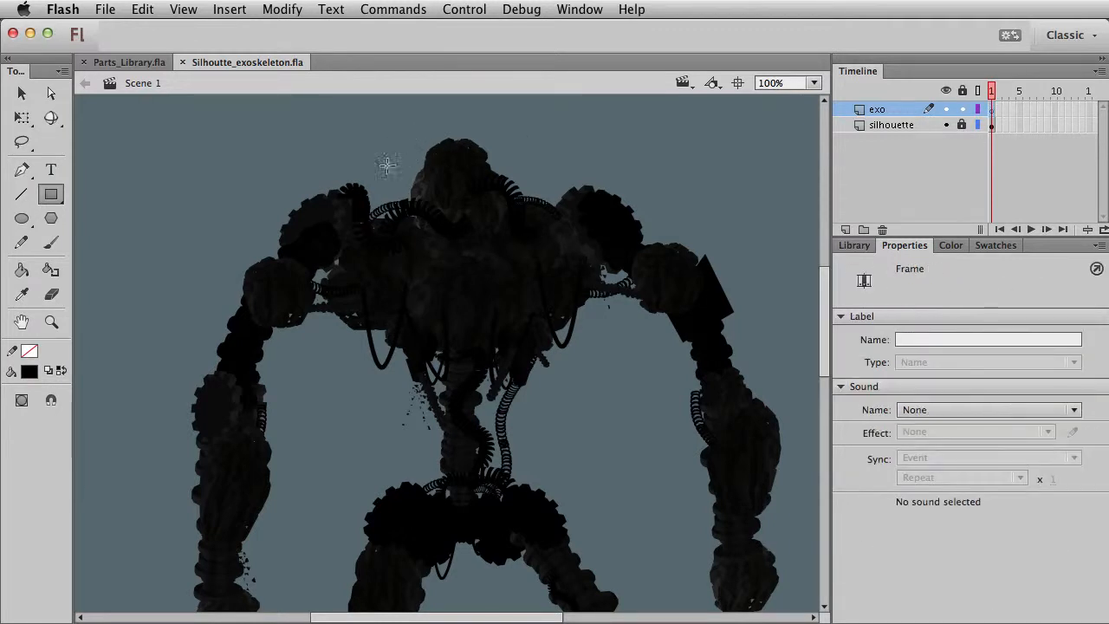
mouse_move(512, 123)
left_mouse_down()
mouse_move(545, 178)
mouse_move(500, 234)
left_mouse_up()
key("v")
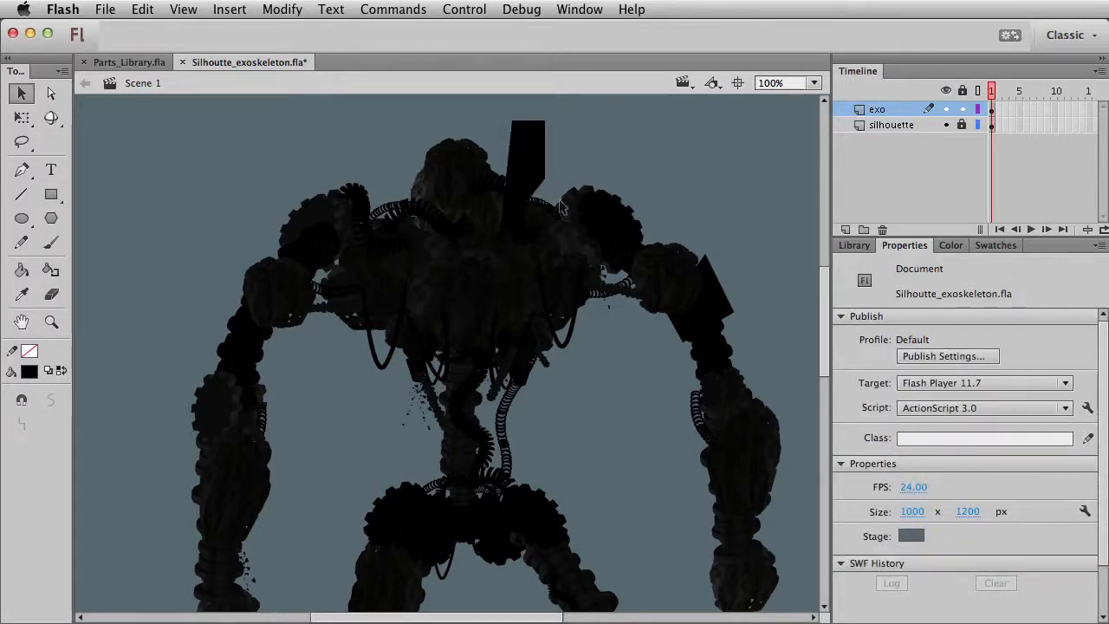
left_click_drag(546, 181, 544, 221)
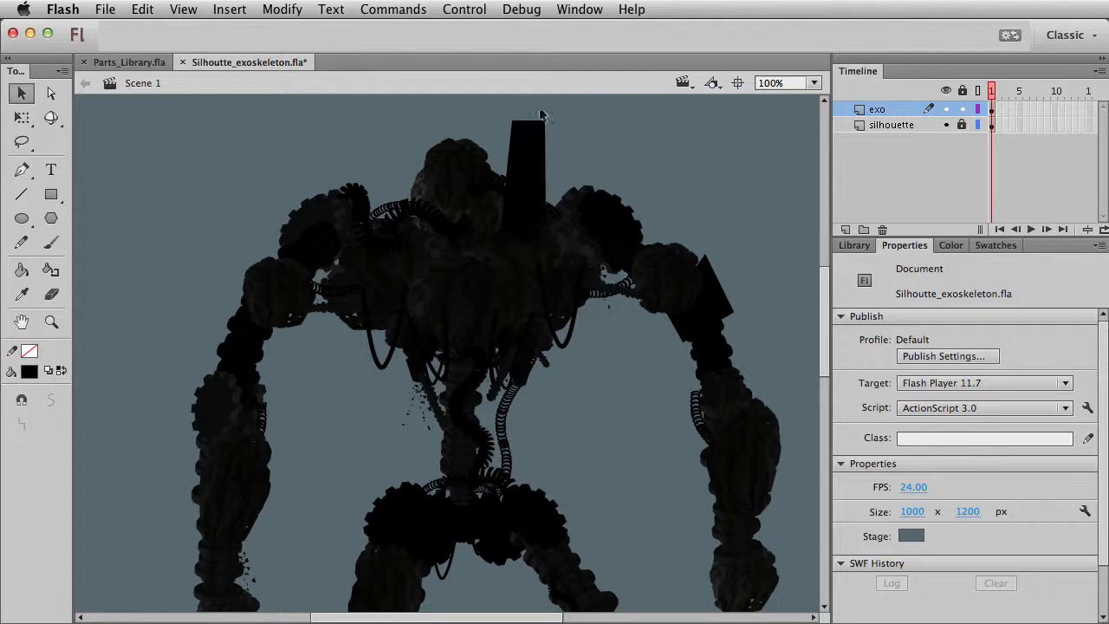
left_click_drag(545, 128, 527, 123)
Step: Duplicate the spike just to its right and shrink the copy to about 40 × 96 px
left_click(541, 192)
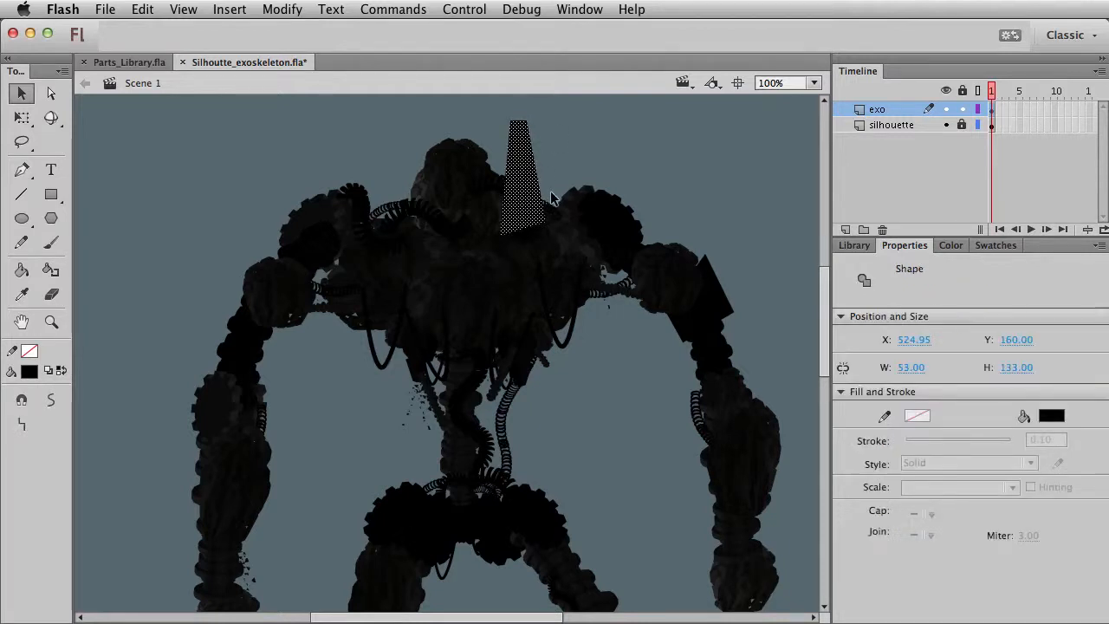
left_click_drag(551, 192, 559, 203)
key("q")
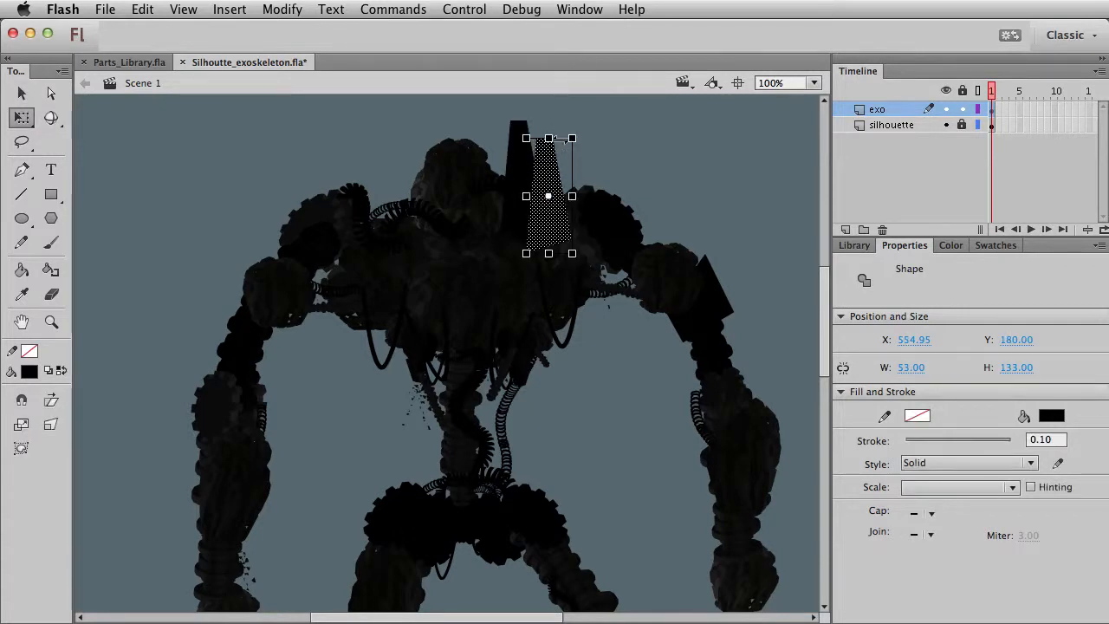
left_click_drag(555, 139, 563, 139)
key("v")
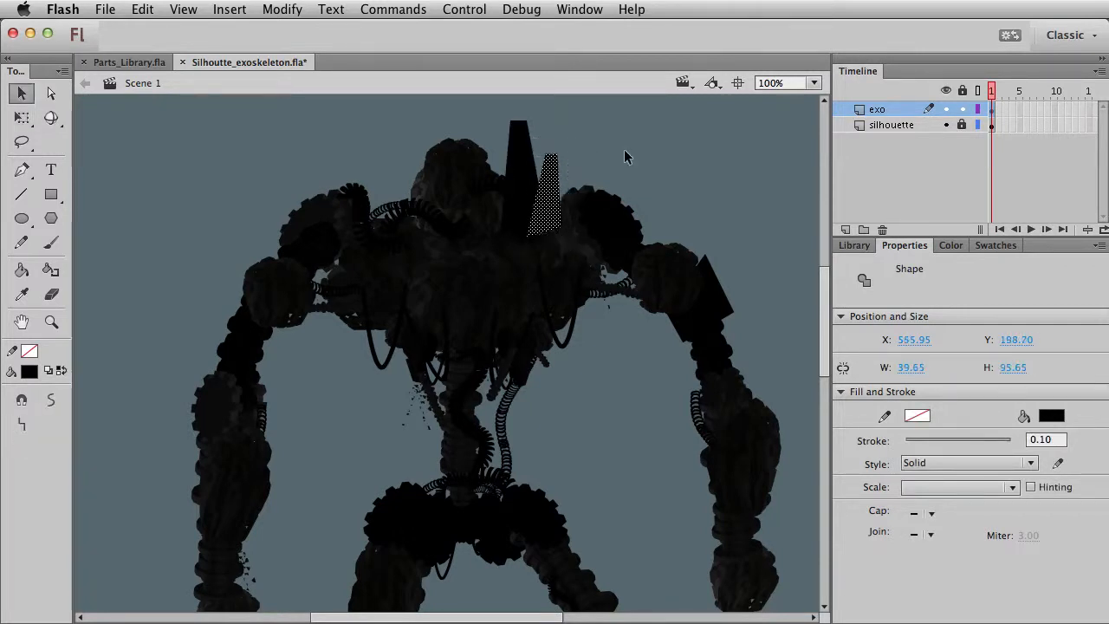
left_click(564, 162)
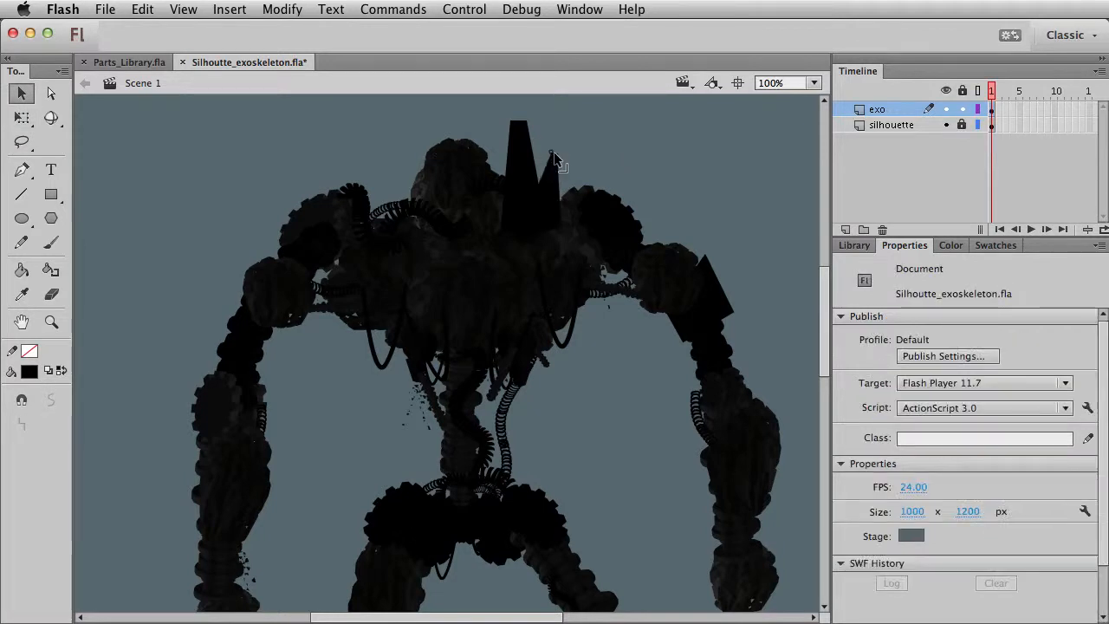
Step: Copy the joined pair of spikes, flip it horizontally and shift it straight across to the left side of the head
left_click(537, 182)
key("shift+Left")
key("shift+Left")
key("shift+Left")
key("shift+Left")
key("shift+Left")
key("shift+Left")
key("shift+Left")
key("shift+Left")
key("shift+Left")
key("shift+Left")
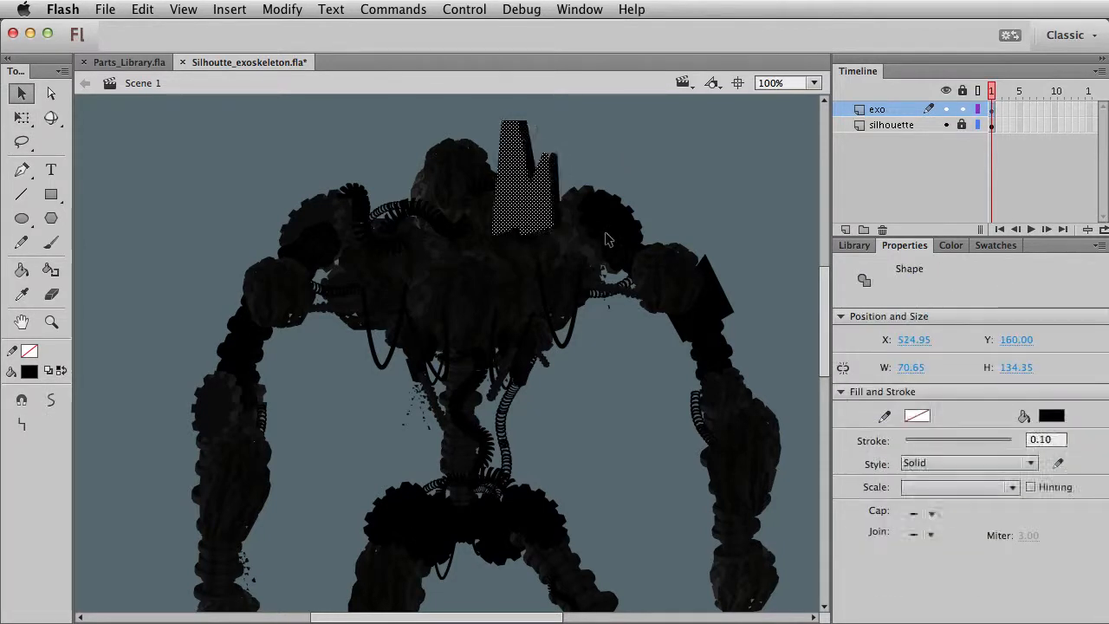
key("shift+Left")
key("shift+Left")
key("shift+Left")
key("shift+Left")
key("shift+Left")
key("shift+Left")
key("shift+Left")
key("shift+Left")
key("shift+Left")
key("shift+Left")
key("shift+Left")
key("shift+Left")
key("shift+Left")
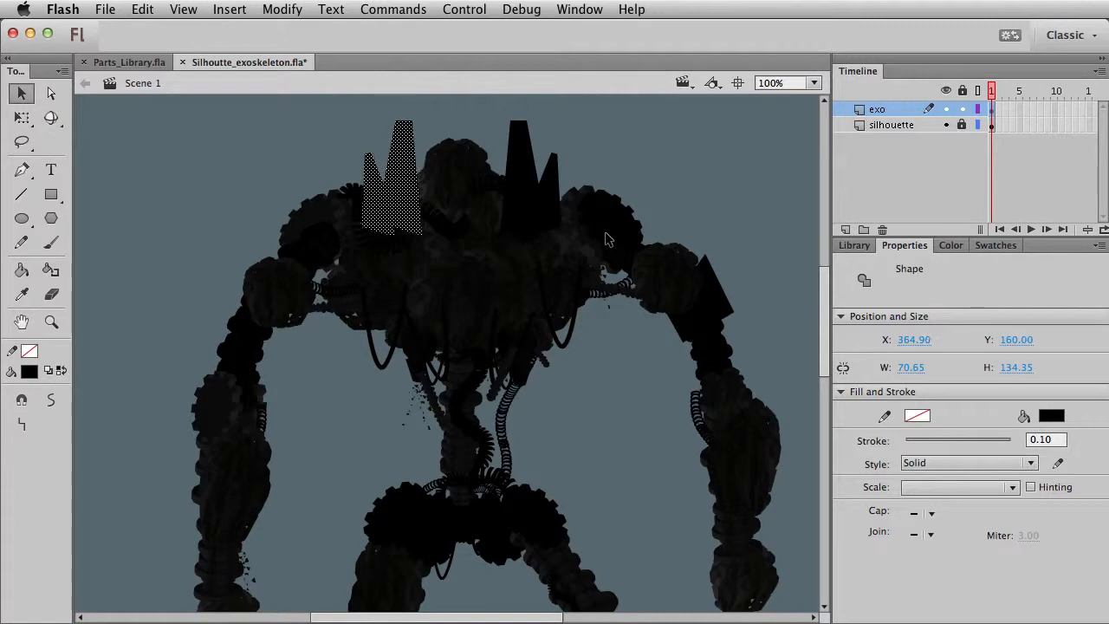
Step: Transform the left pair of spikes, shortening it and slanting it slightly, to about 76 × 112 px
key("q")
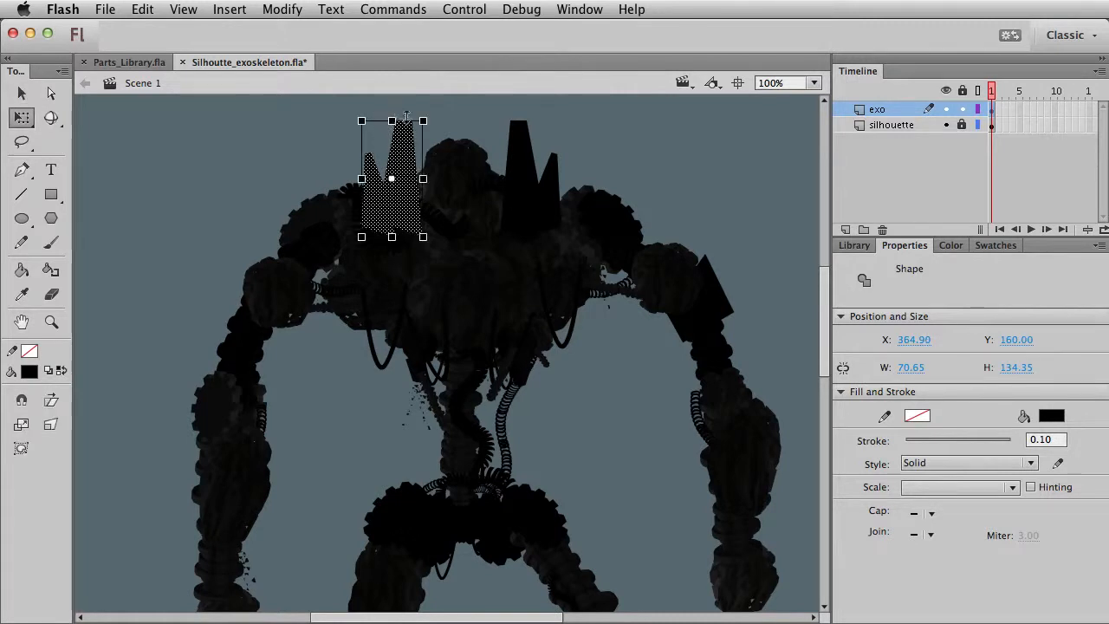
left_click_drag(392, 121, 399, 131)
key("v")
key("q")
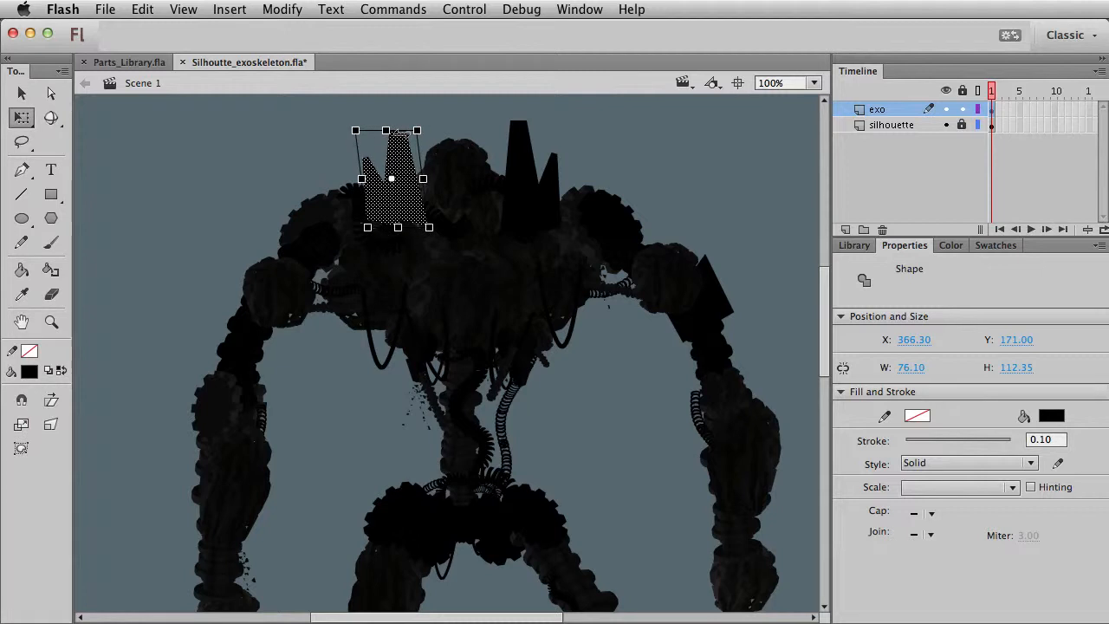
key("v")
left_click(439, 251)
left_click(399, 204)
left_click(266, 196)
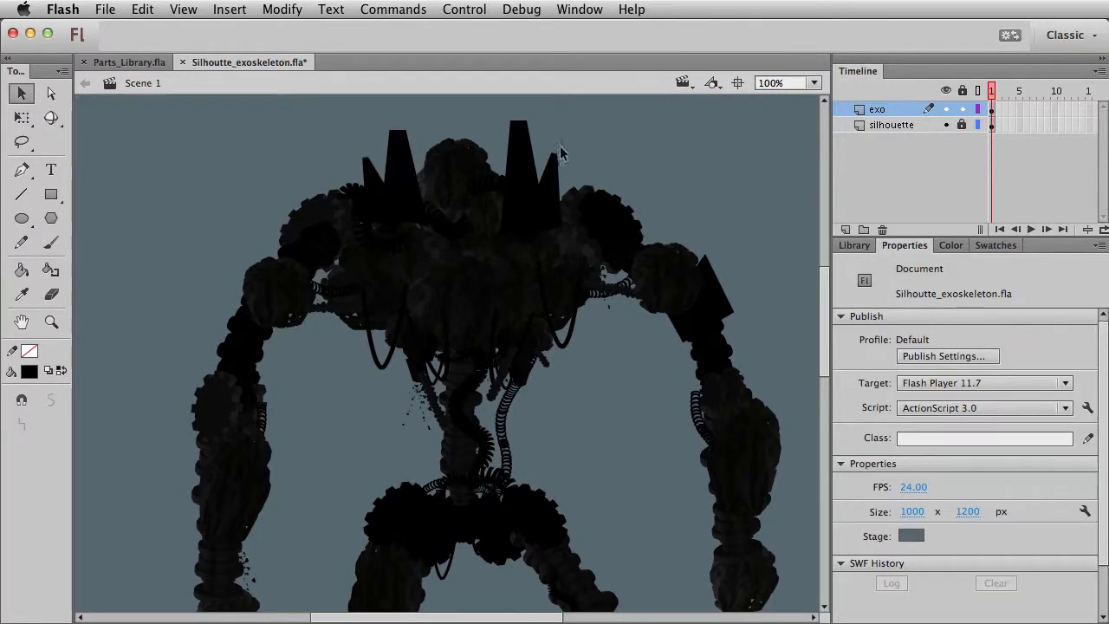
Step: Draw a rectangle above the left shoulder and pull its corners into an outward-pointing armor wing about 117 × 82 px
left_click(51, 194)
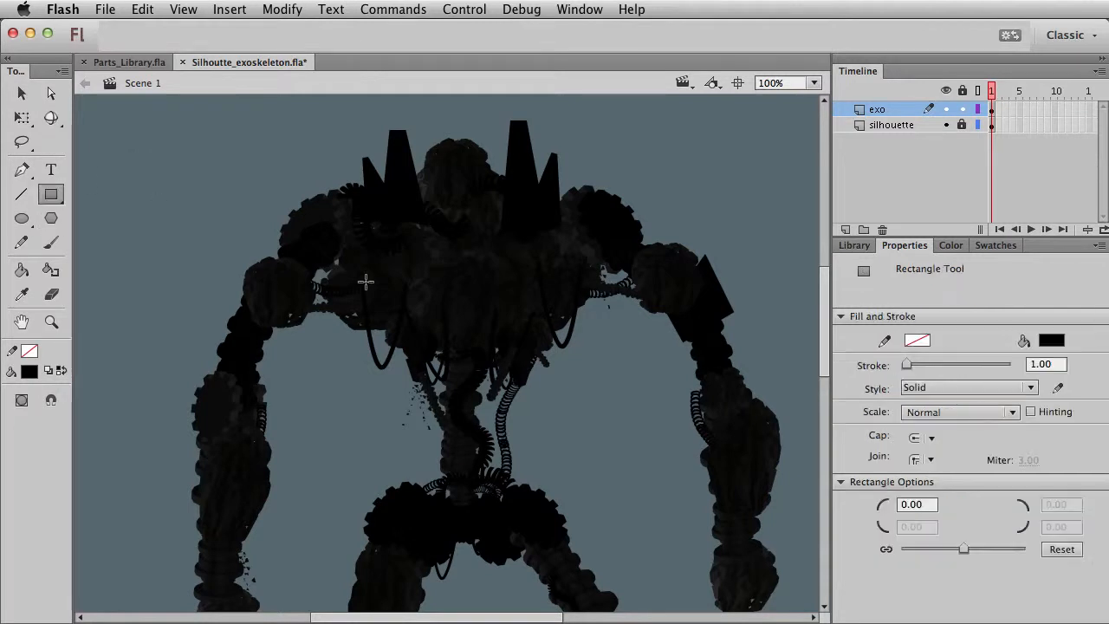
mouse_move(281, 167)
left_mouse_down()
mouse_move(339, 198)
mouse_move(335, 190)
left_mouse_up()
key("v")
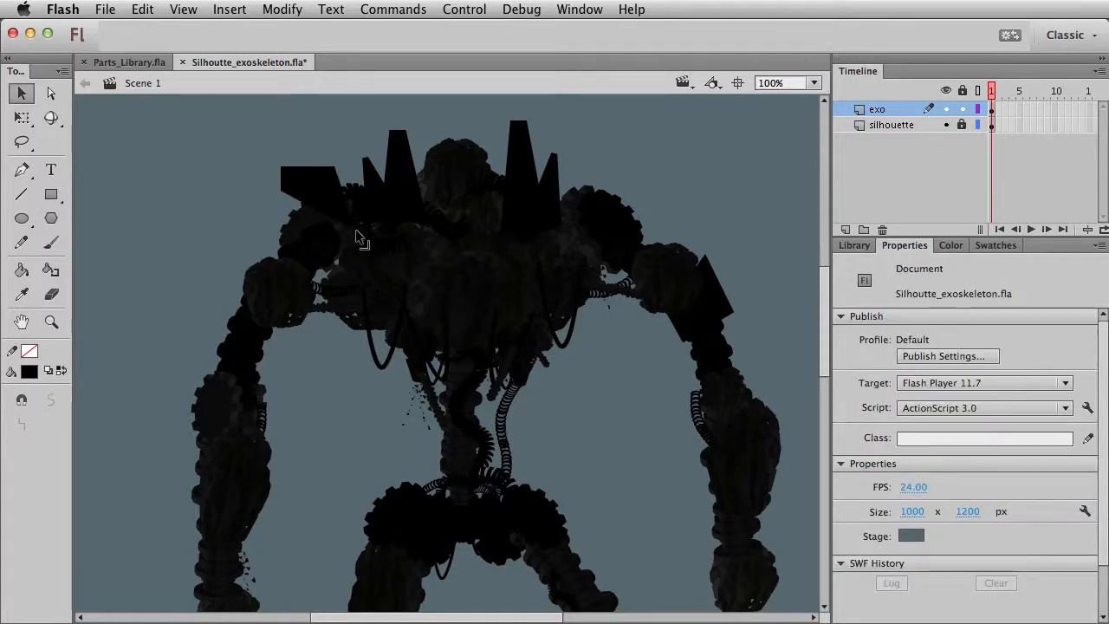
left_click_drag(336, 168, 344, 180)
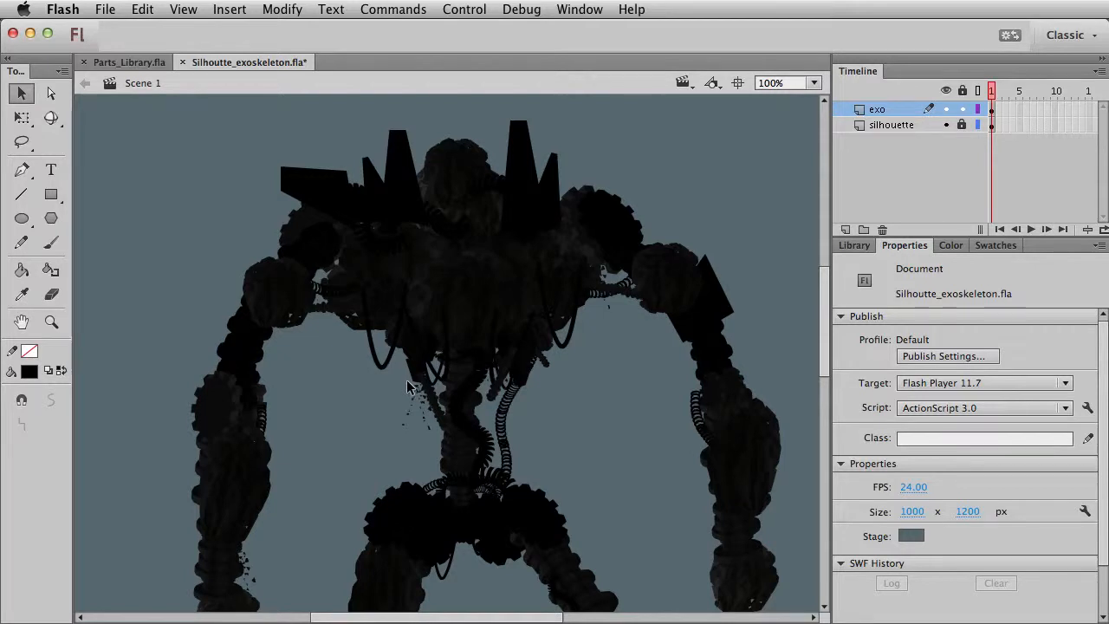
left_click(298, 179)
left_click(278, 175)
left_click_drag(282, 167, 257, 162)
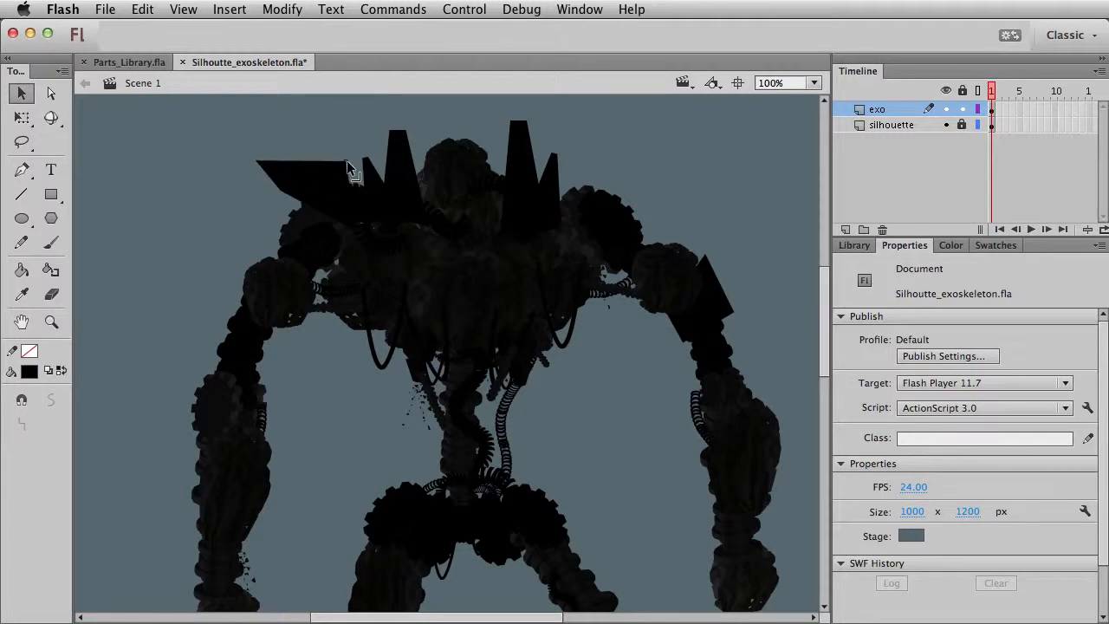
Step: Copy the left shoulder wing, flip it horizontally and shift it straight across onto the right shoulder at X 593
left_click(262, 178)
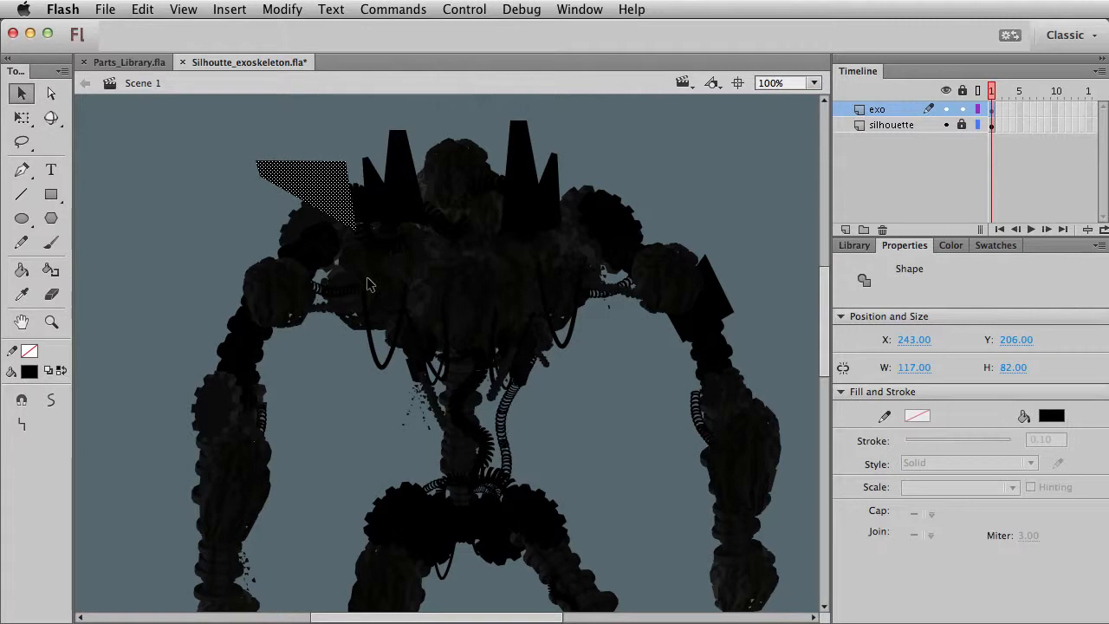
key("shift+Right")
key("shift+Right")
key("shift+Right")
key("shift+Right")
key("shift+Right")
key("shift+Right")
key("shift+Right")
key("shift+Right")
key("shift+Right")
key("shift+Right")
key("shift+Right")
key("shift+Right")
key("shift+Right")
key("shift+Right")
key("shift+Right")
key("shift+Right")
key("shift+Right")
key("shift+Right")
key("shift+Right")
key("shift+Right")
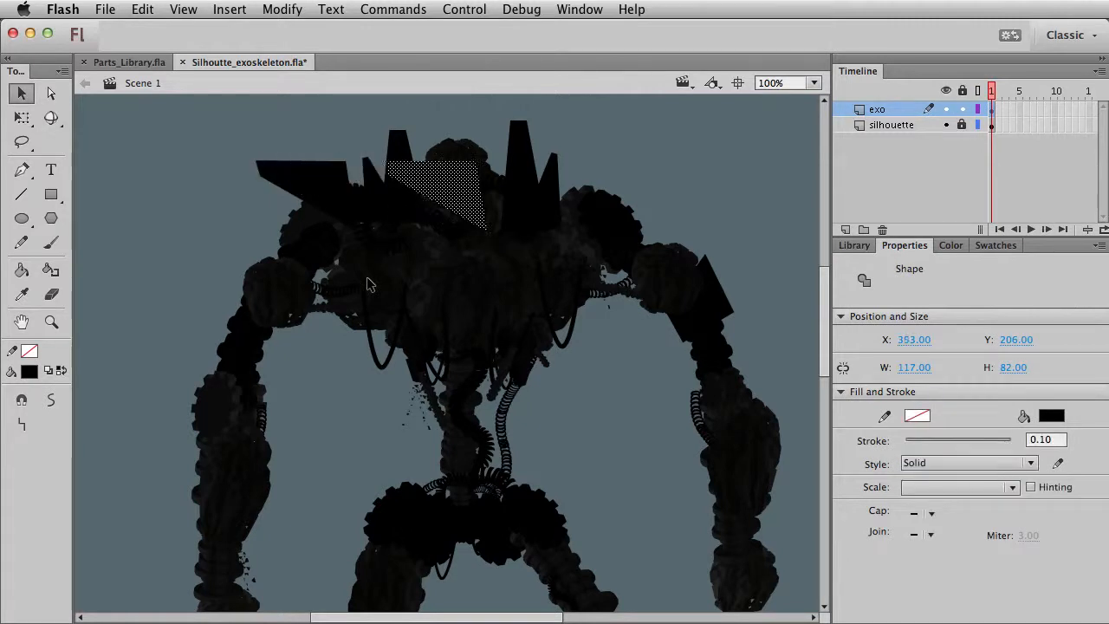
key("shift+Right")
key("shift+Right")
key("shift+Right")
key("shift+Right")
key("shift+Right")
key("shift+Right")
key("shift+Right")
key("shift+Right")
key("shift+Right")
key("shift+Right")
key("shift+Right")
key("shift+Right")
key("shift+Right")
key("shift+Right")
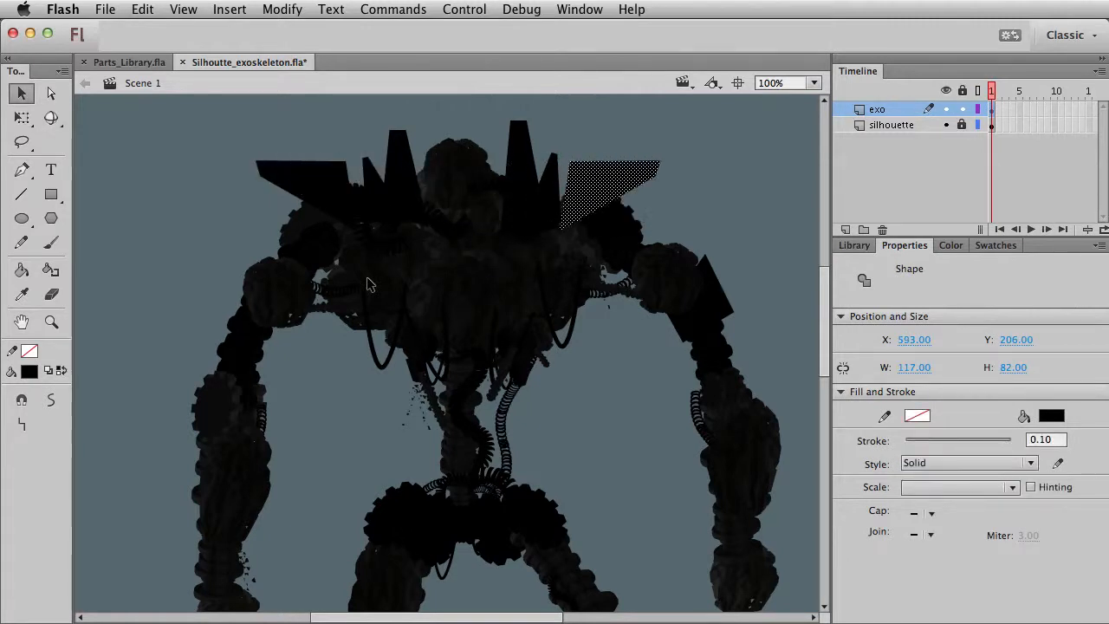
left_click(360, 273)
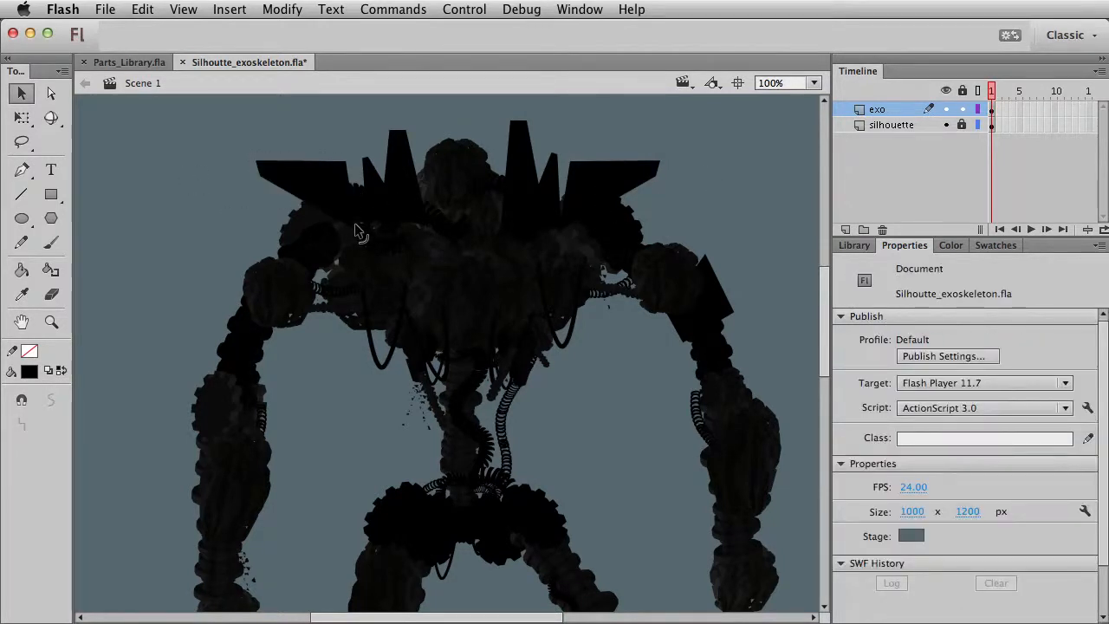
left_click(646, 166)
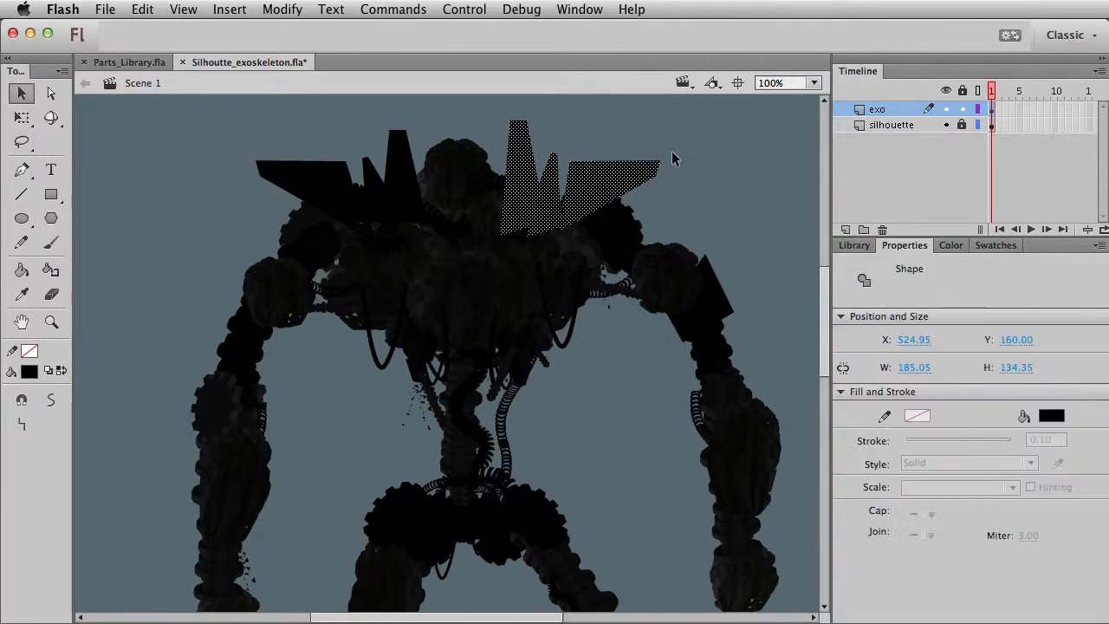
left_click(693, 197)
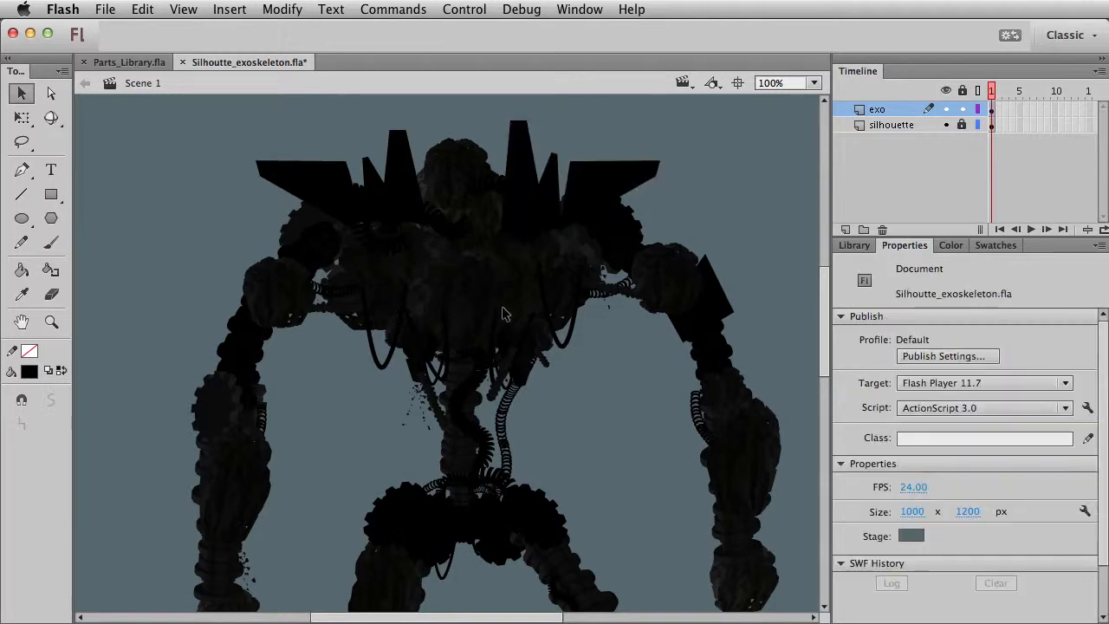
Step: Draw a second plate beneath the left shoulder wing and reshape its corners into a point angled outward and down
left_click(51, 194)
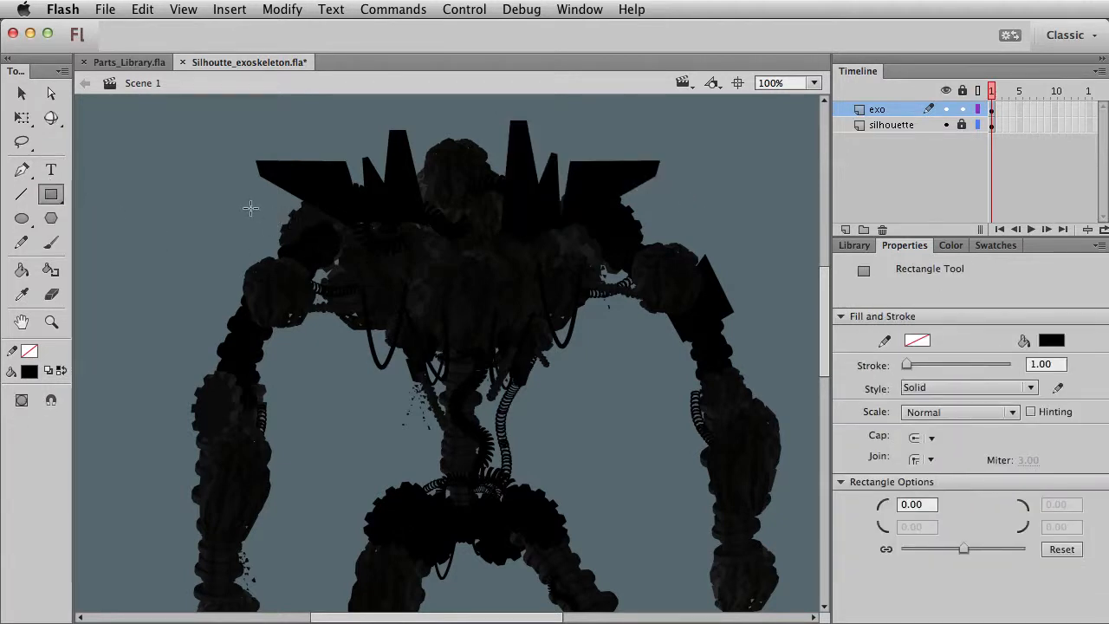
left_click_drag(250, 208, 271, 233)
key("v")
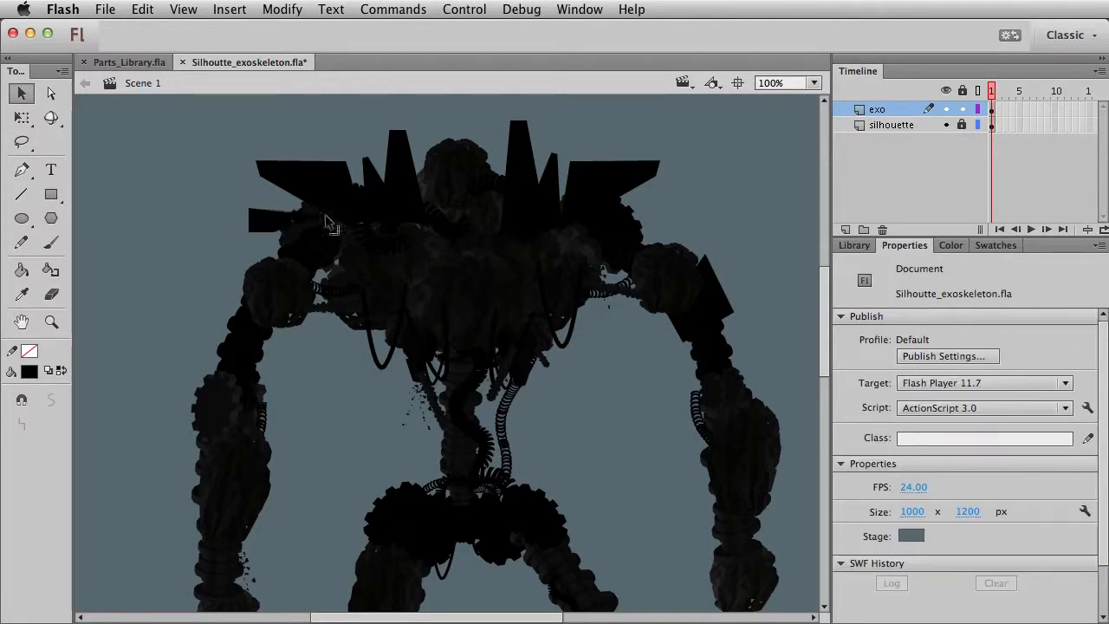
left_click_drag(281, 189, 288, 195)
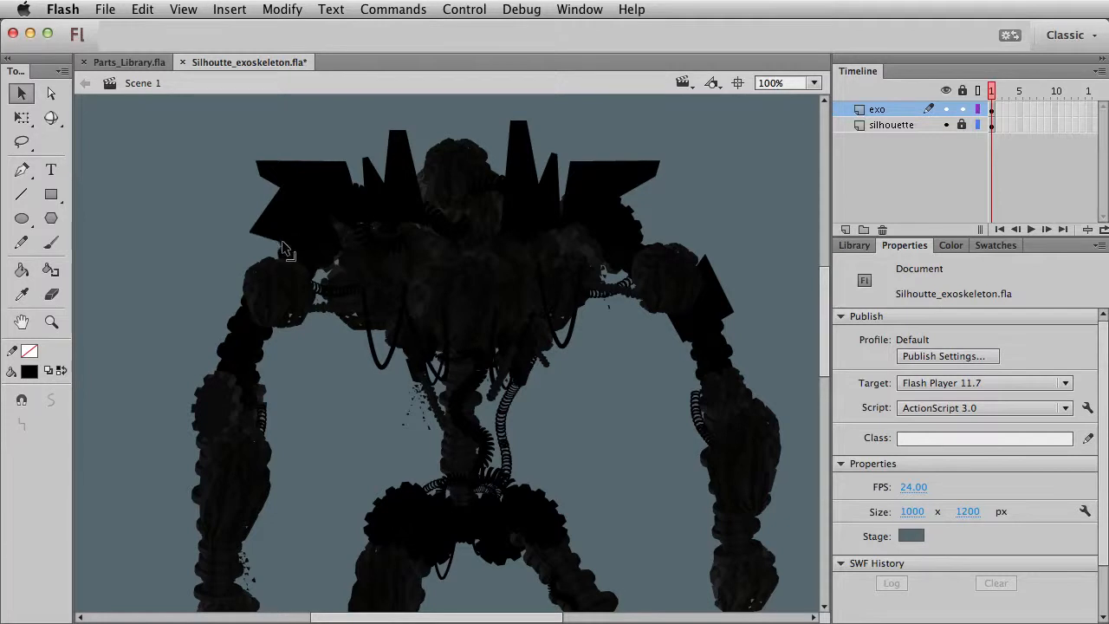
Step: Draw a matching plate beneath the right shoulder wing and pull its corners into a point angled outward and down
left_click(51, 195)
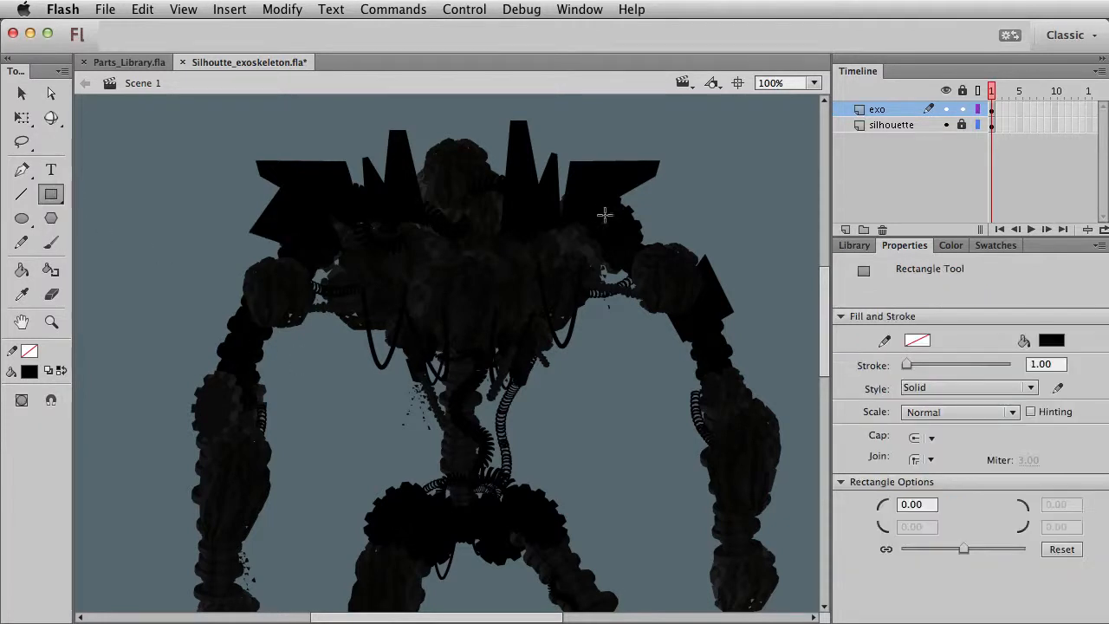
left_click_drag(607, 188, 663, 243)
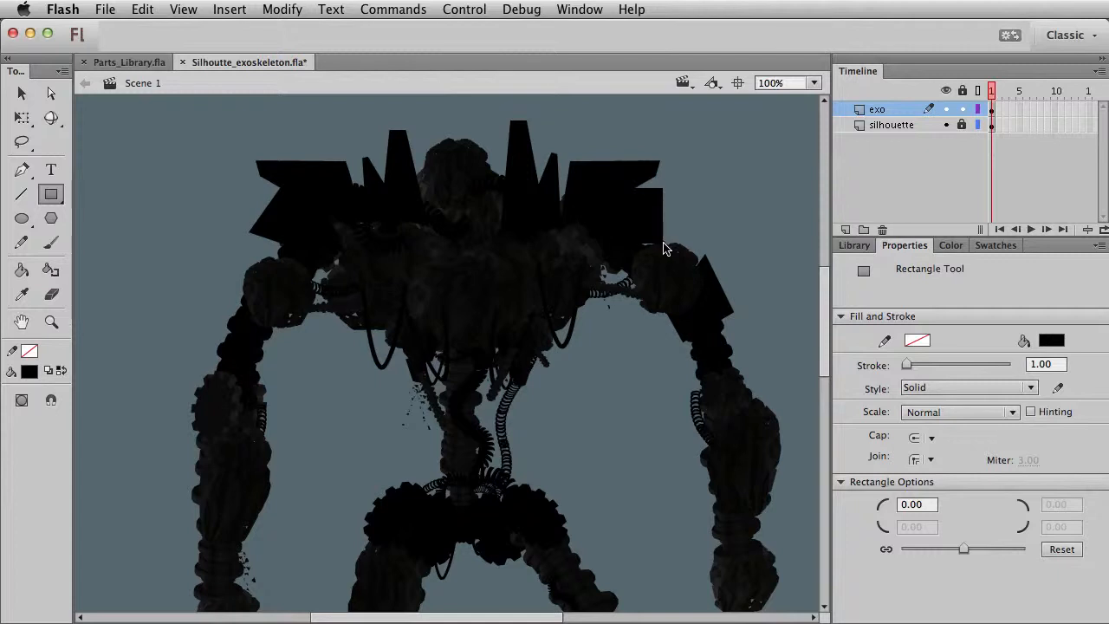
key("v")
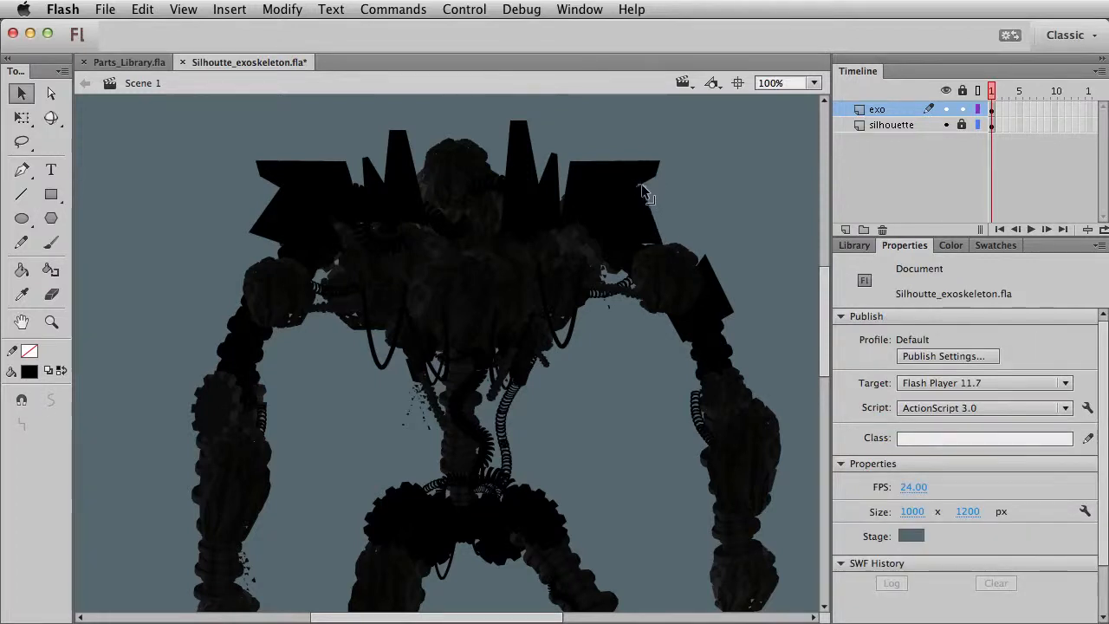
left_click_drag(663, 247, 672, 233)
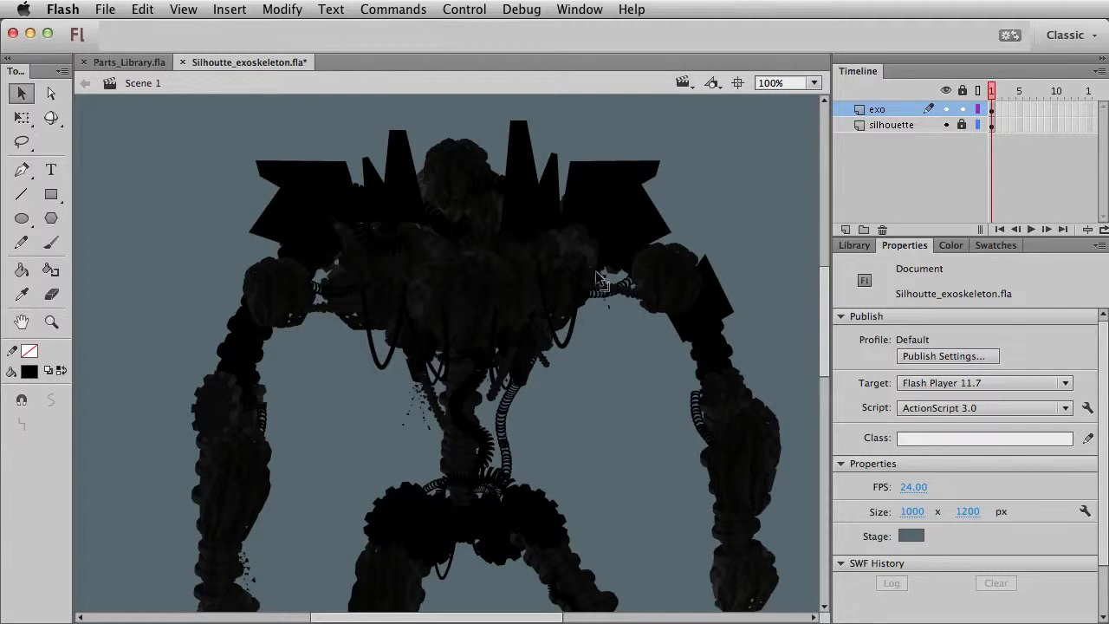
left_click(624, 227)
left_click(596, 445)
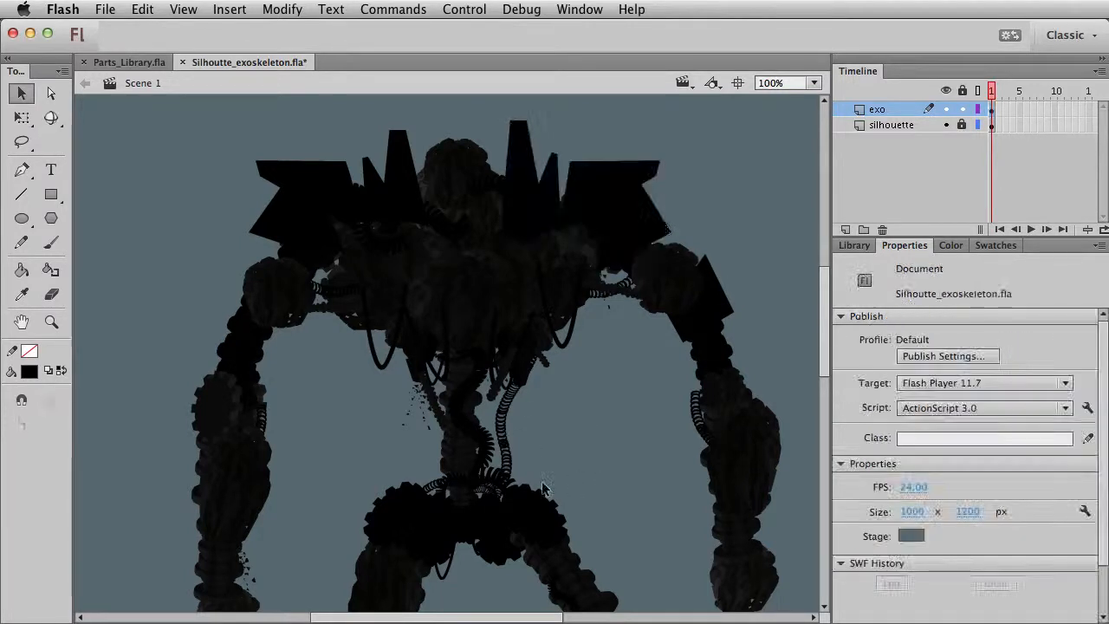
Step: Draw a wide black rectangle across the chest below the shoulder armor and select it with the connected right-hand armor
scroll(527, 446, "down", 5)
scroll(617, 422, "up", 5)
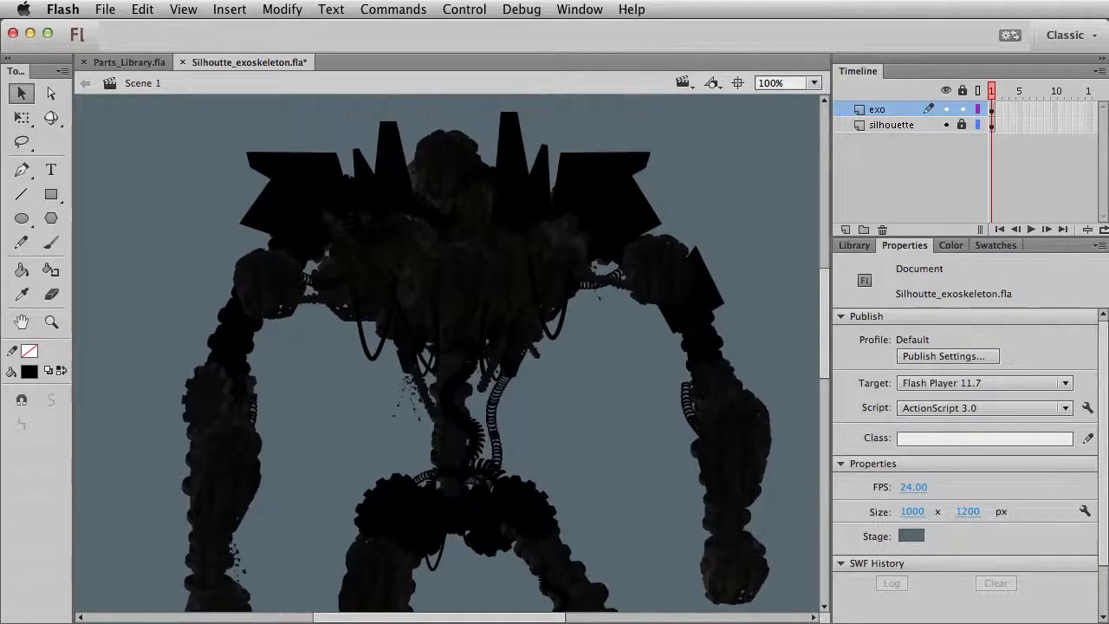
left_click(53, 194)
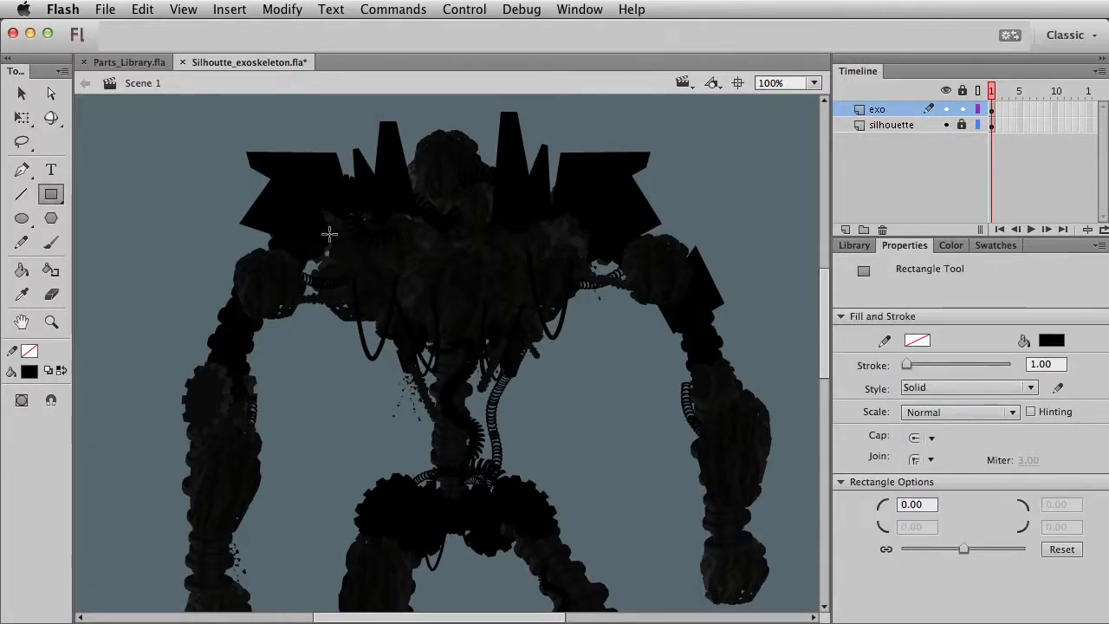
left_click_drag(330, 246, 591, 342)
key("v")
left_click(567, 332)
left_click(599, 374)
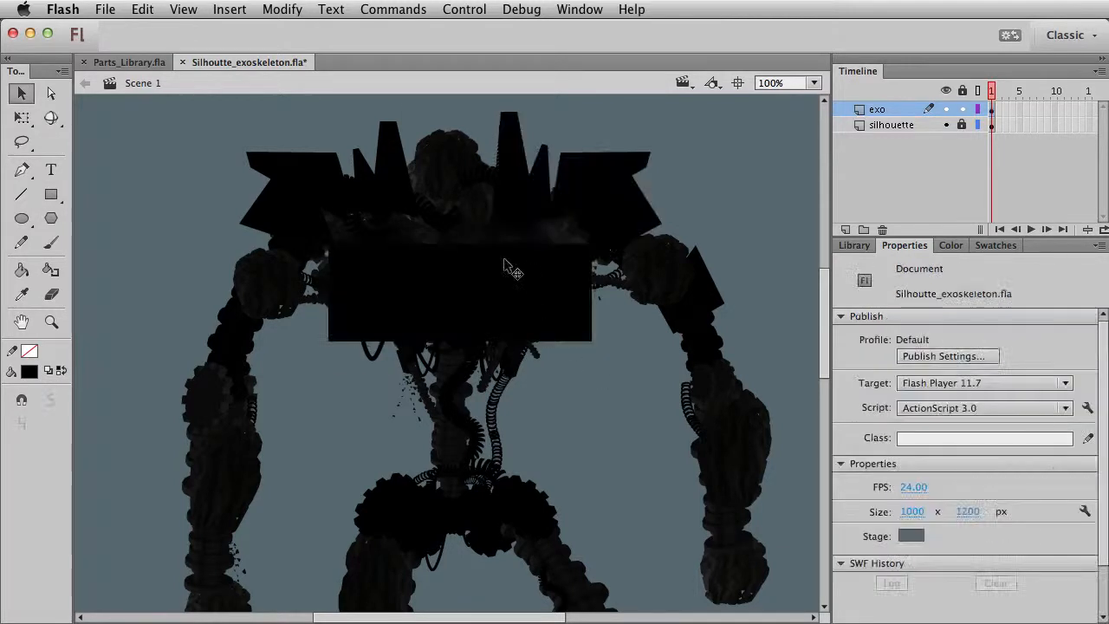
left_click(451, 247)
left_click(572, 348)
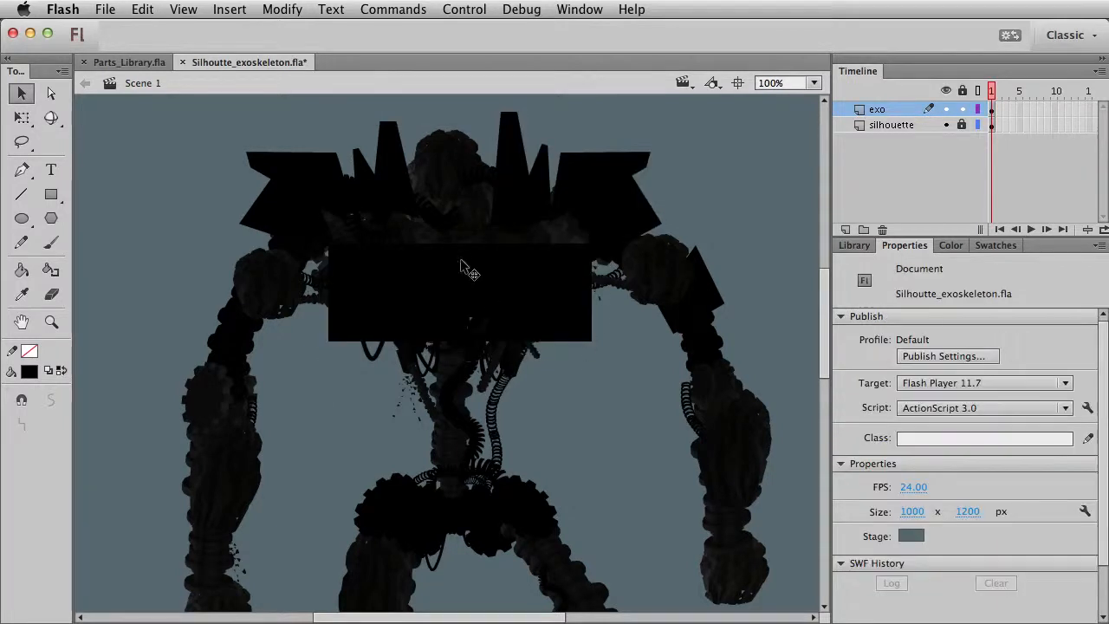
left_click(517, 245)
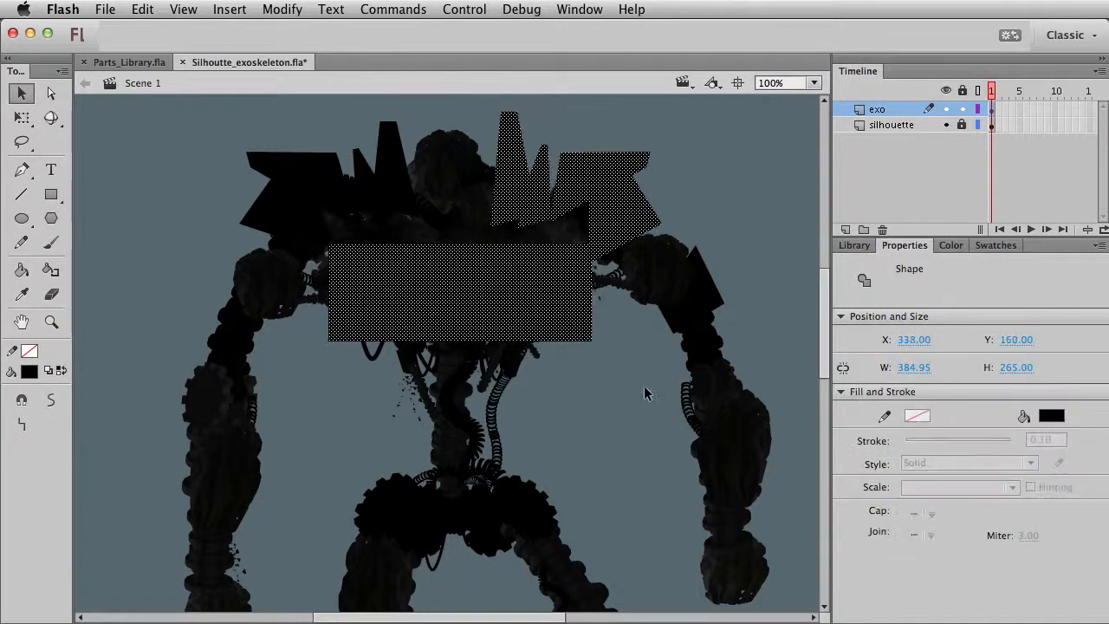
Step: Fill the gaps between the shoulder armor and chest plate with black rectangles on both sides of the neck
left_click(201, 227)
left_click(51, 194)
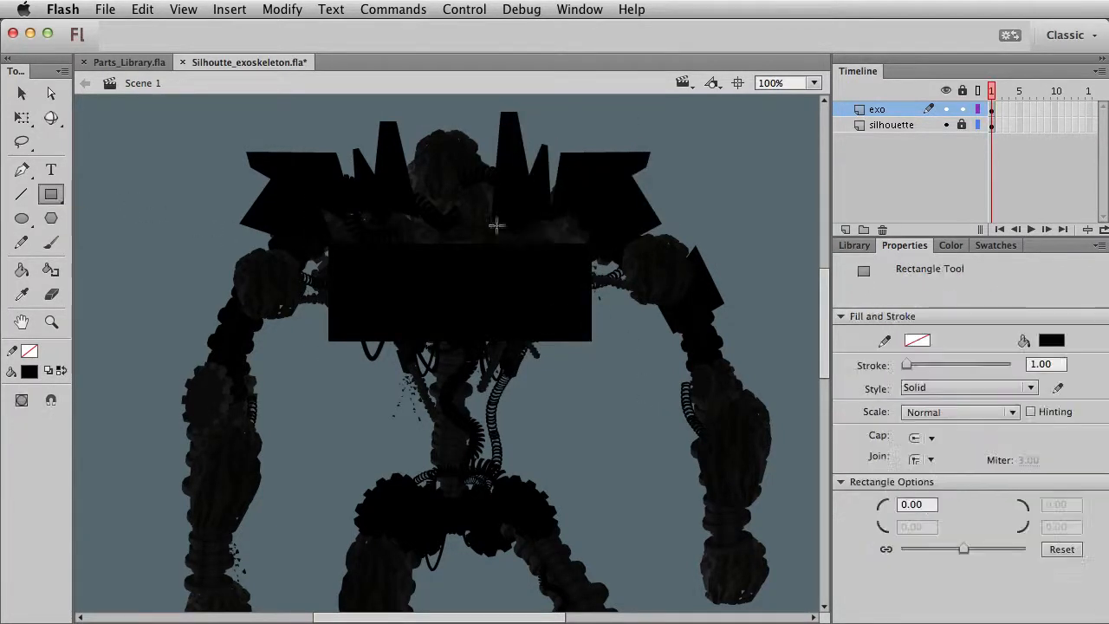
left_click_drag(315, 205, 420, 249)
key("v")
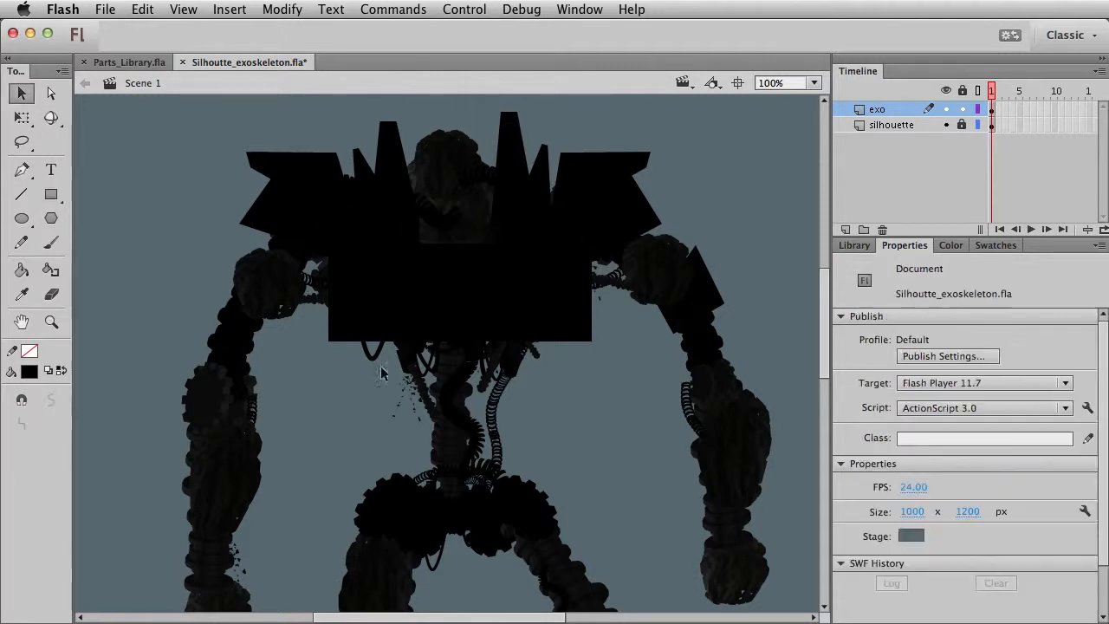
Step: Raise both lower outer corners of the chest plate so its bottom edge tapers to a shallow point at the center
left_click_drag(330, 339, 329, 312)
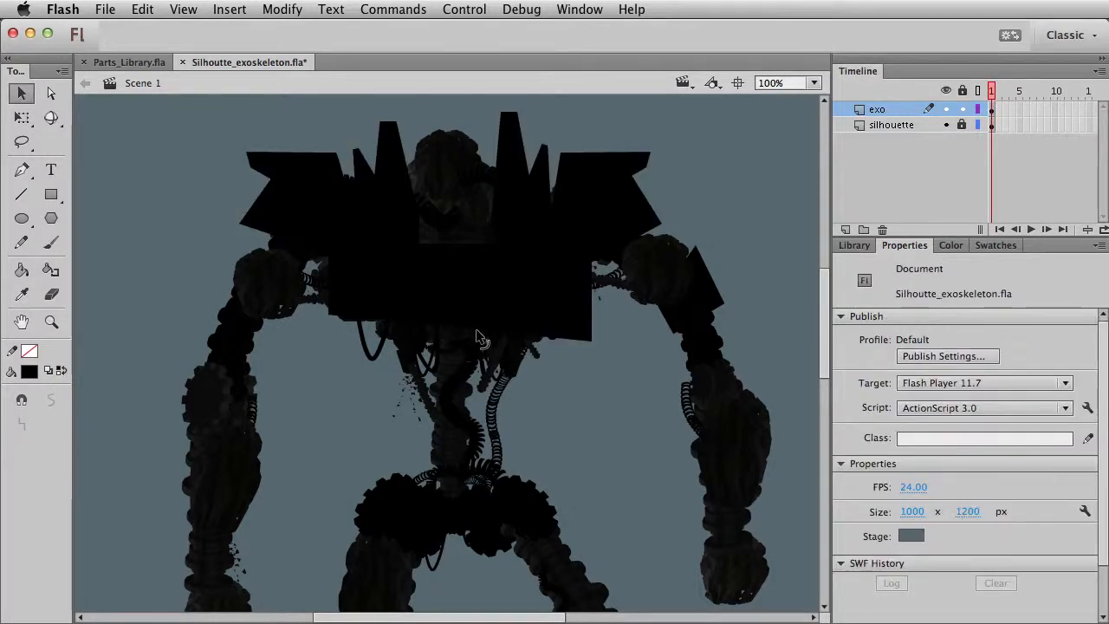
left_click(509, 321)
left_click(595, 396)
left_click_drag(592, 341, 594, 313)
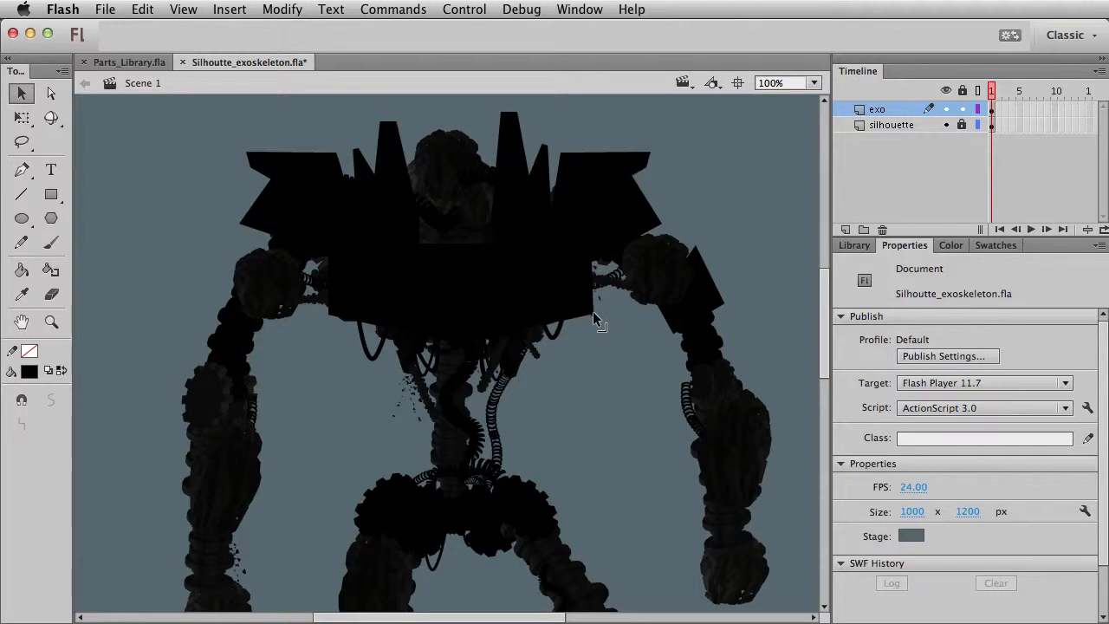
left_click(548, 310)
left_click(567, 385)
Step: Draw a small black rectangle below the chest's left side, reshape it into an outward-pointing blade and enlarge it slightly
left_click(52, 197)
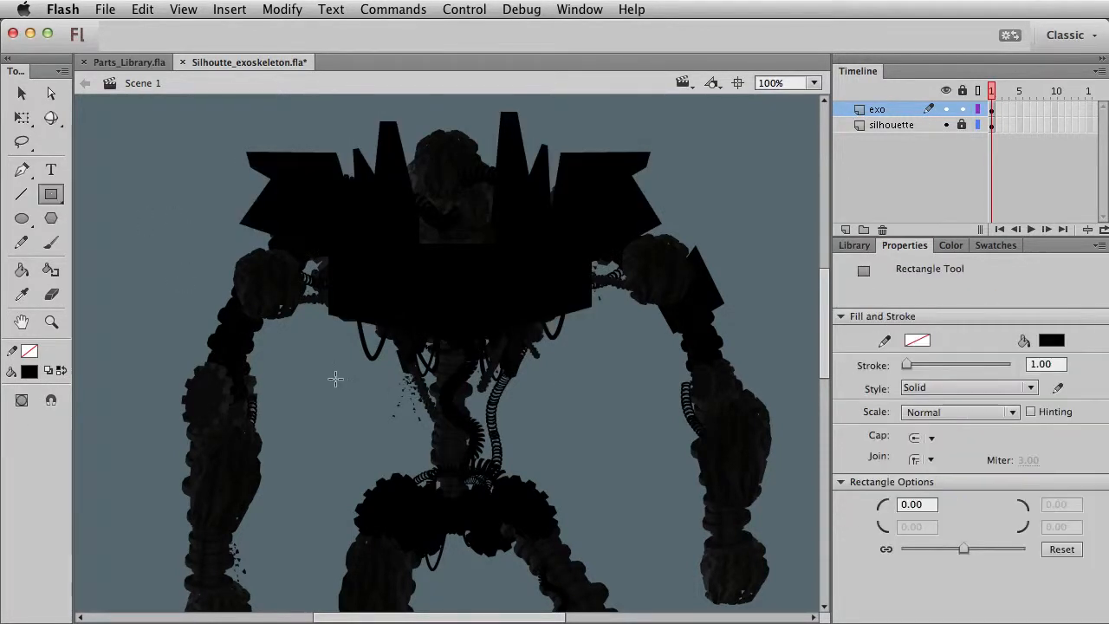
mouse_move(328, 376)
left_mouse_down()
mouse_move(373, 396)
mouse_move(390, 350)
mouse_move(387, 382)
left_mouse_up()
key("v")
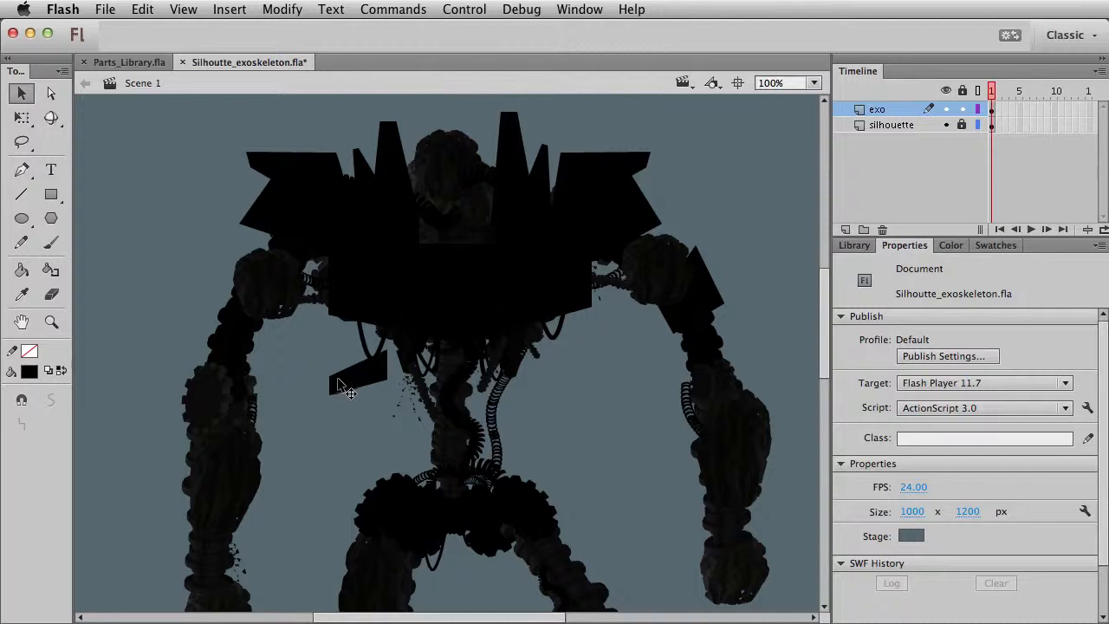
left_click(347, 383)
key("q")
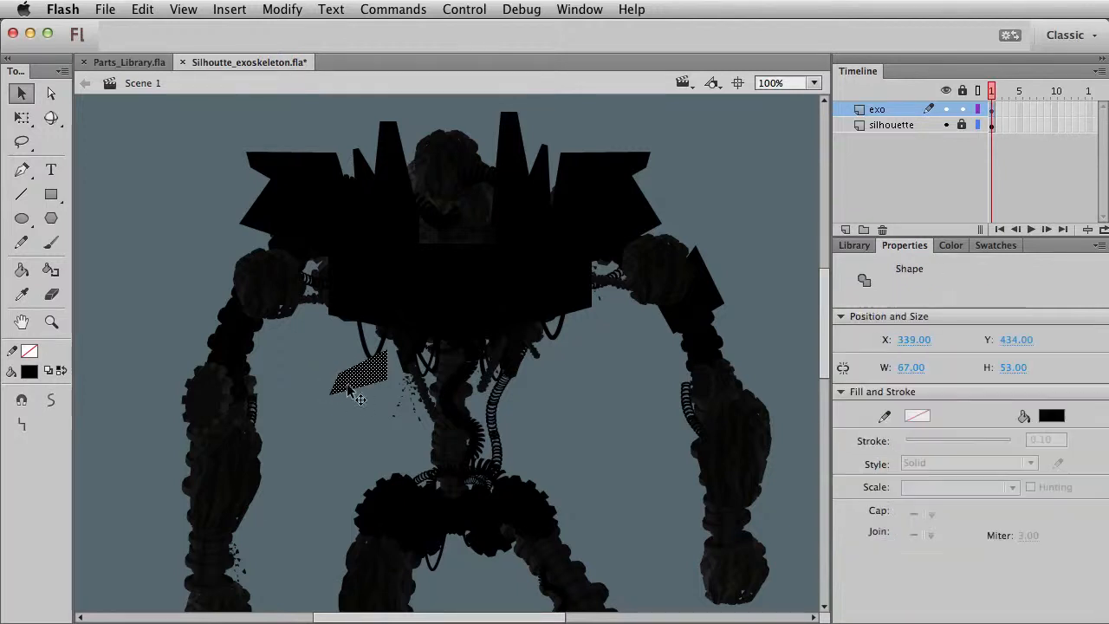
left_click_drag(389, 350, 394, 340)
key("v")
left_click(370, 410)
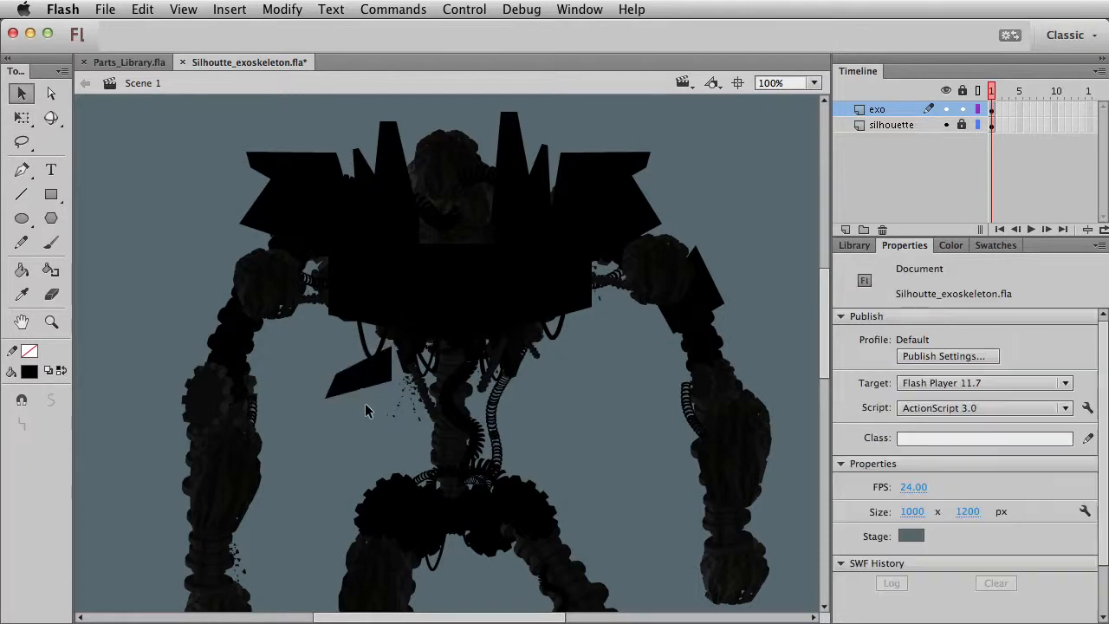
Step: Adjust the inner end of the left rib blade so its edge slants
left_click_drag(394, 379, 387, 360)
left_click(373, 382)
left_click(375, 408)
left_click(390, 371)
left_click(369, 409)
left_click(378, 392)
Step: Place a flipped copy of the rib blade on the right and raise both blades under the chest, the copy at X 549.45, Y 403.50
left_click_drag(381, 385, 574, 395)
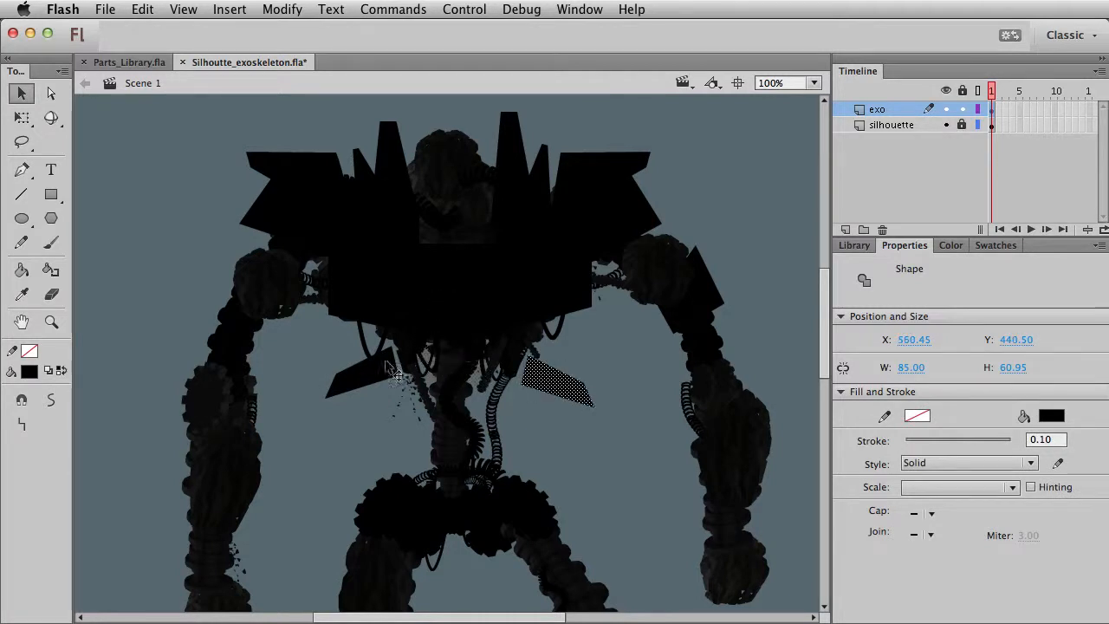
left_click(401, 381)
left_click_drag(401, 382, 416, 364)
left_click(470, 286)
left_click(390, 303)
left_click(363, 414)
left_click(575, 387)
left_click_drag(568, 378, 564, 359)
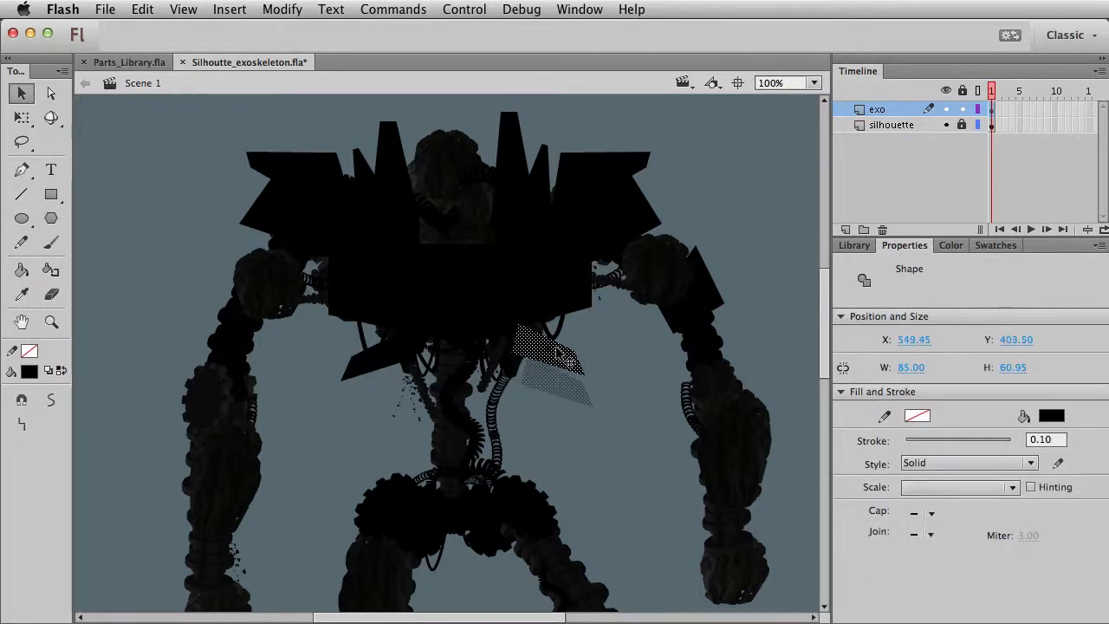
left_click(630, 466)
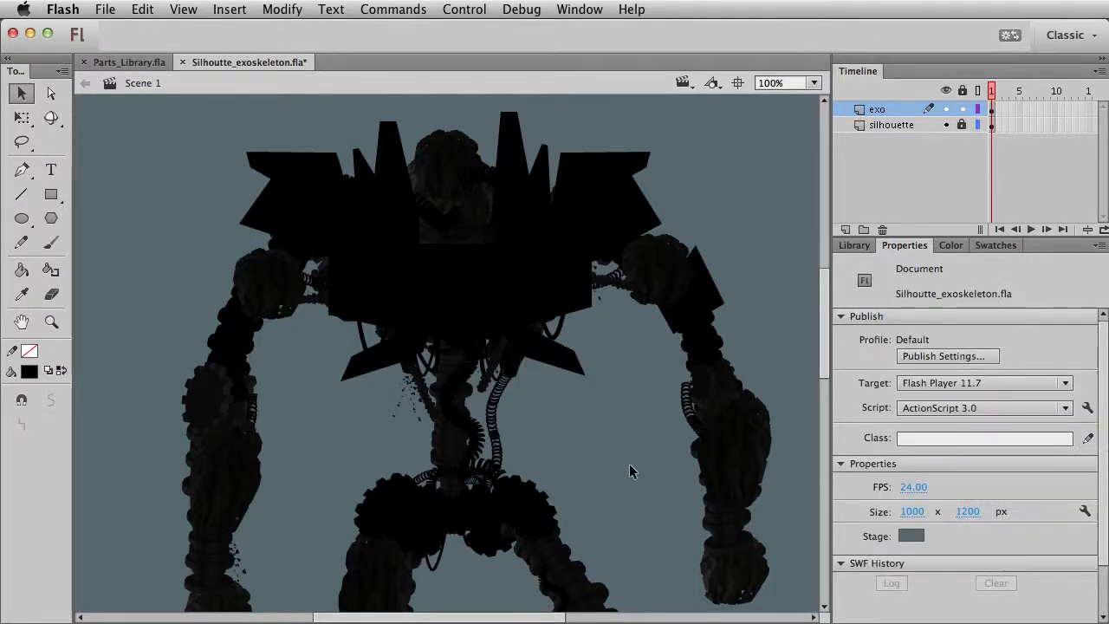
Step: Add a smaller blade beneath the left rib blade and a flipped copy on the right at X 553.60, Y 431.10
left_click(452, 371)
left_click_drag(454, 382, 559, 386)
key("q")
key("v")
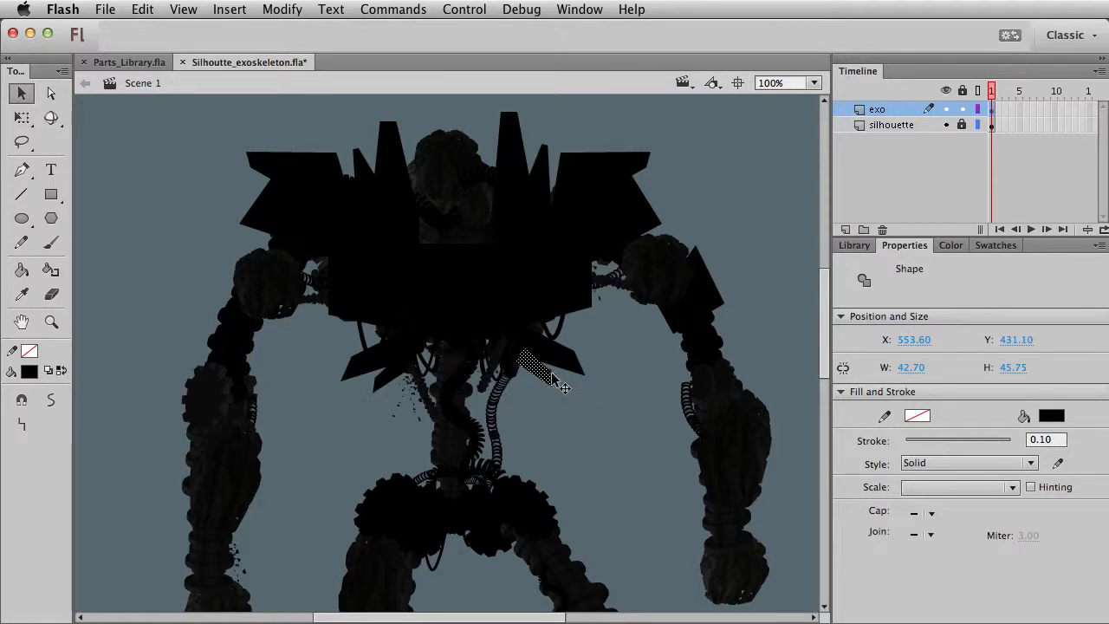
left_click(599, 471)
Step: Make a third, thinner blade of 40.35 by 15.75 from a copy and place it above the left rib blades
scroll(606, 456, "left", 3)
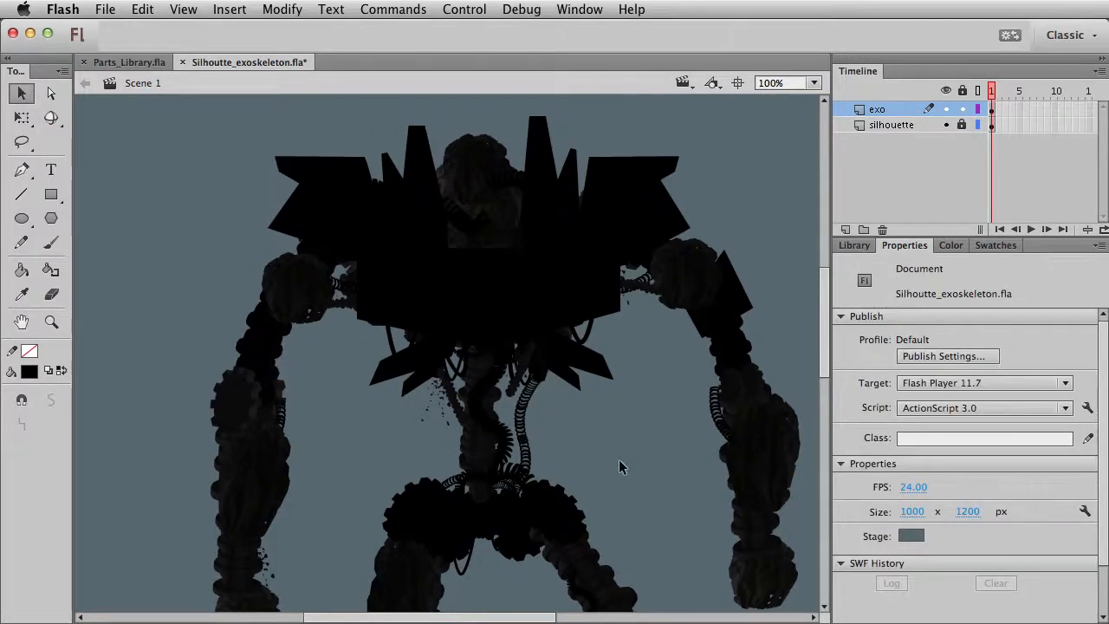
key("ctrl+z")
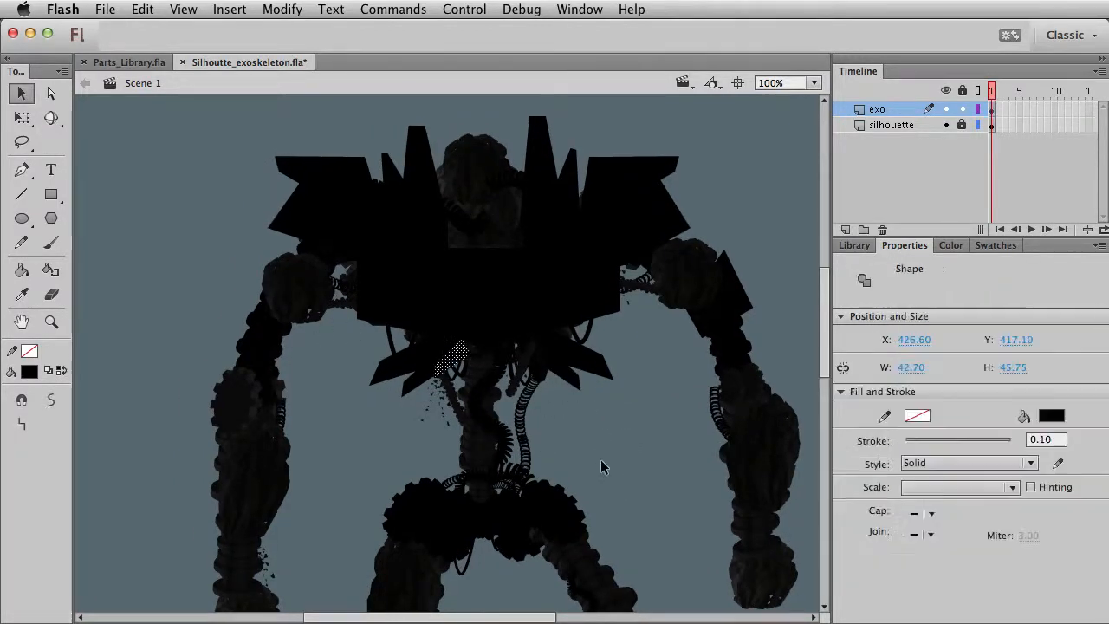
key("q")
left_click_drag(377, 428, 408, 348)
key("v")
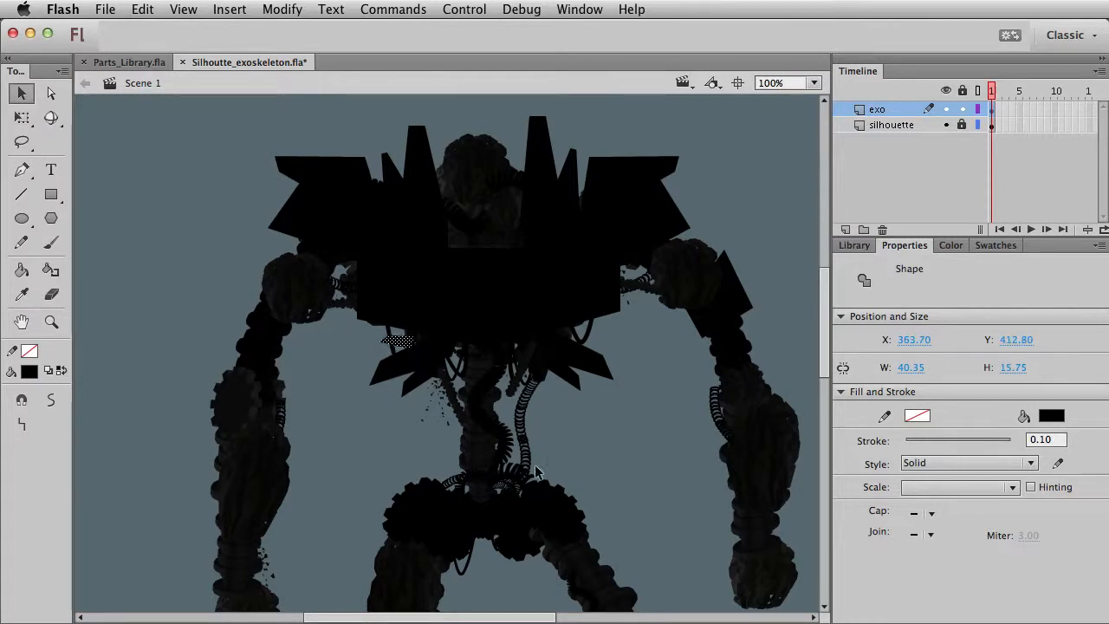
Step: Shift a flipped copy of the thin blade straight across above the right rib blades
key("shift+Right")
key("shift+Right")
key("shift+Right")
key("shift+Right")
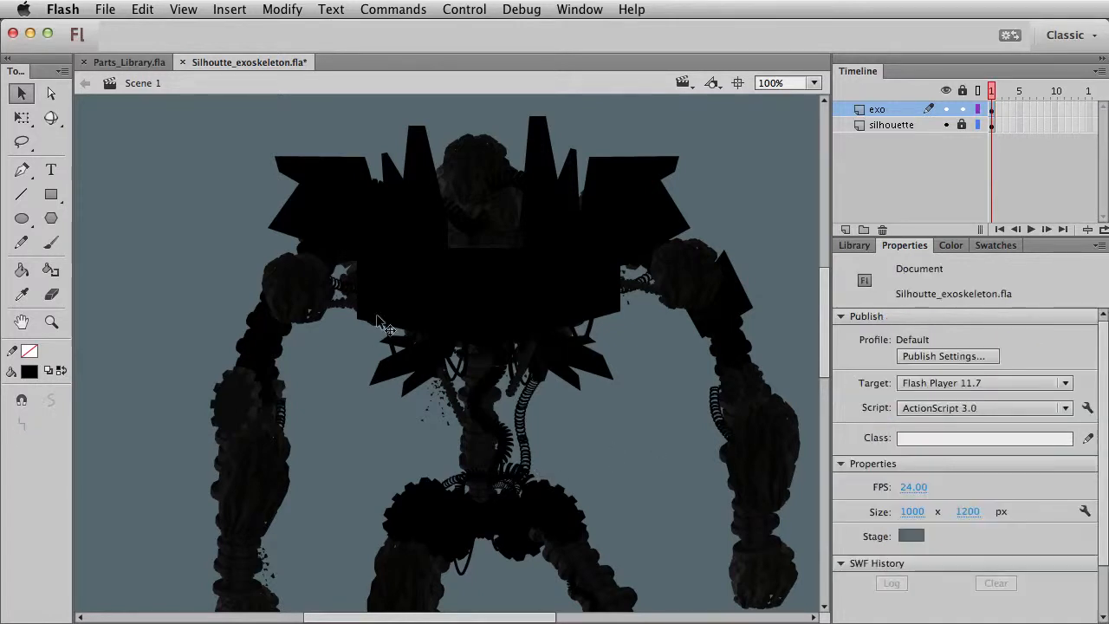
left_click(411, 355)
left_click(322, 452)
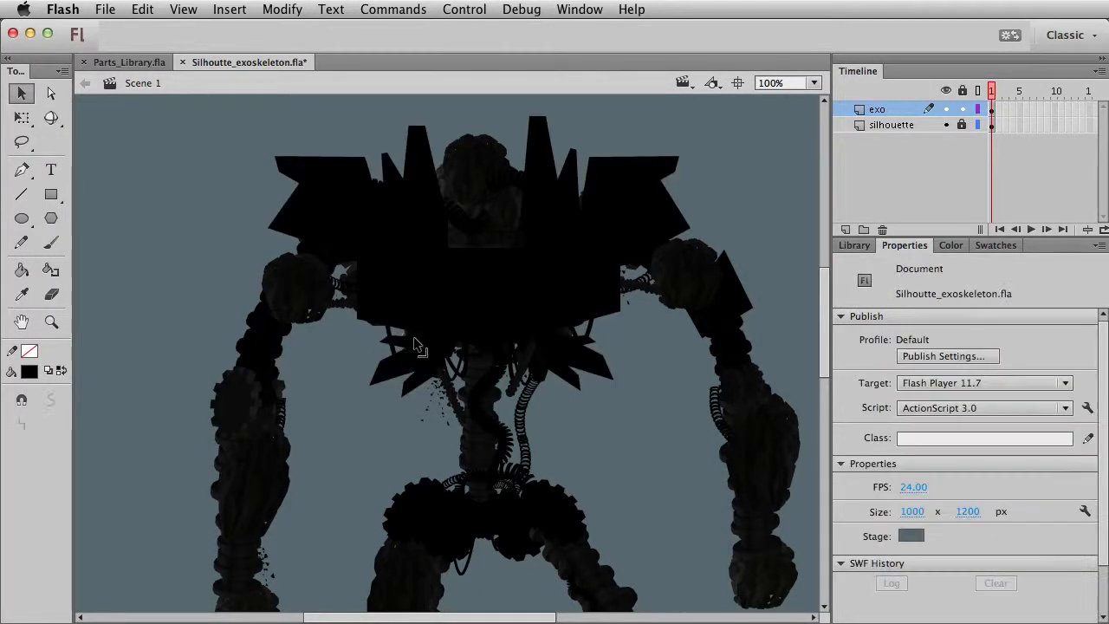
left_click(598, 350)
left_click(568, 362)
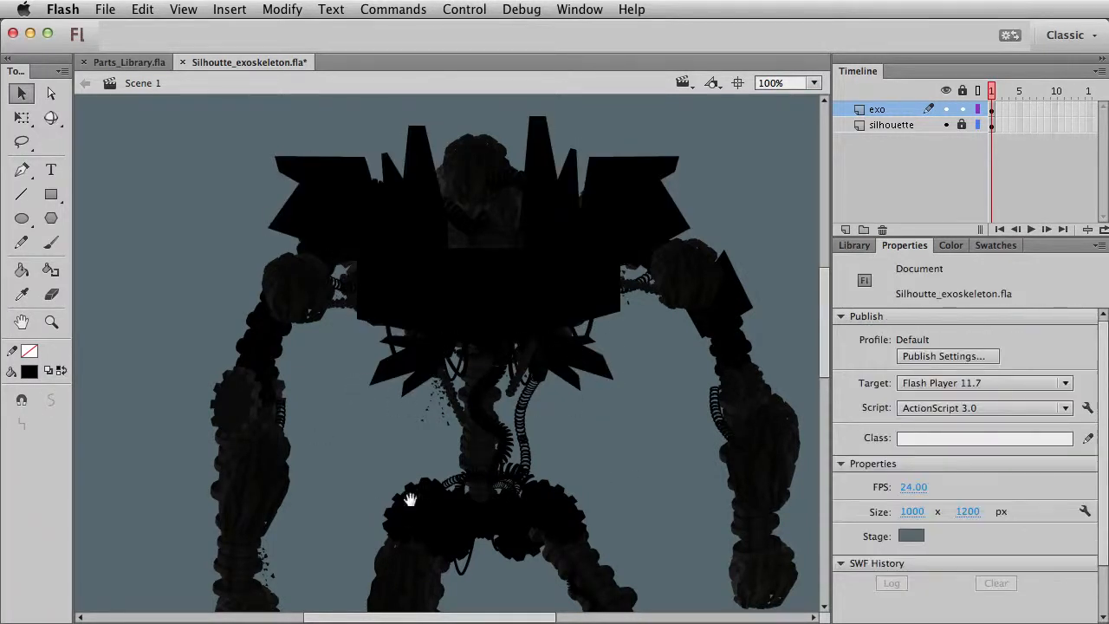
Step: Draw a black plate over the left upper arm and pull its corners into a point flaring outward beneath the shoulder wing
scroll(404, 501, "down", 3)
scroll(378, 502, "up", 3)
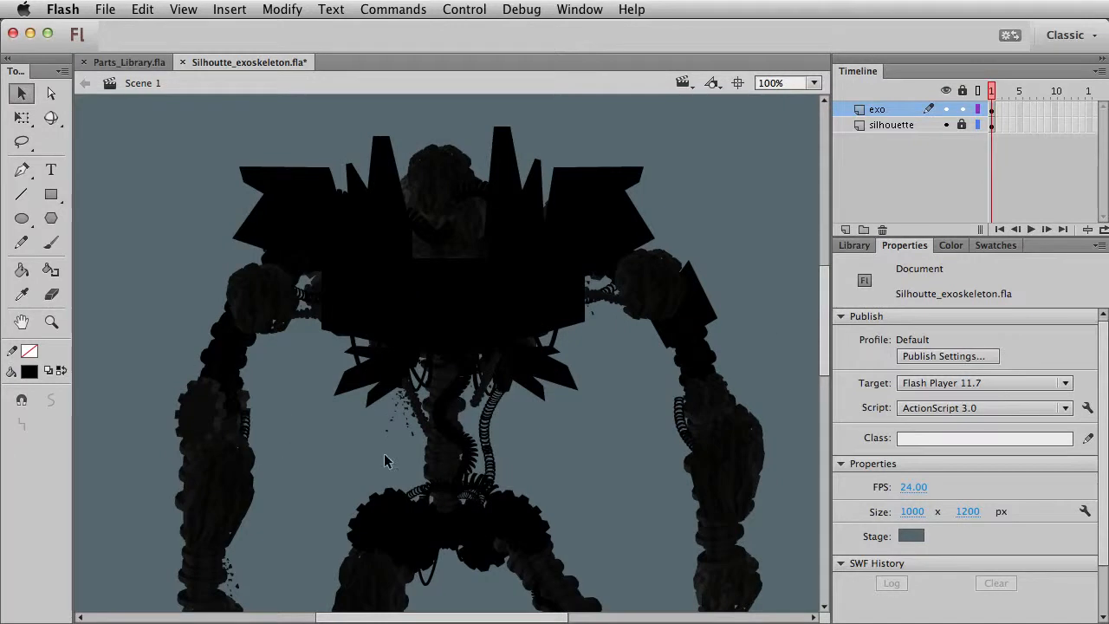
key("r")
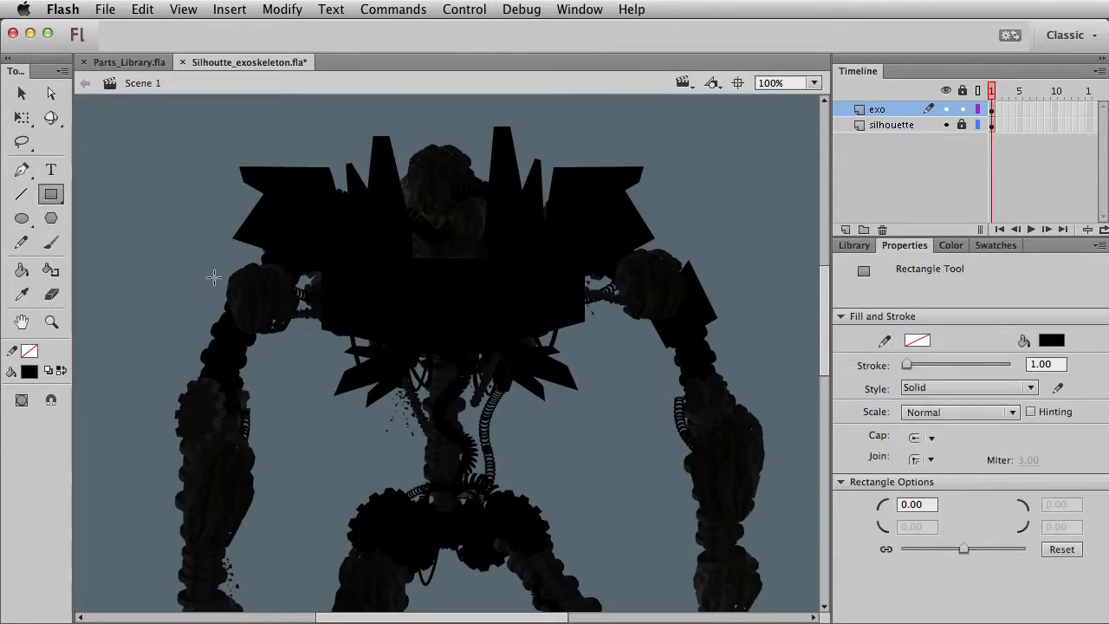
left_click_drag(216, 270, 302, 333)
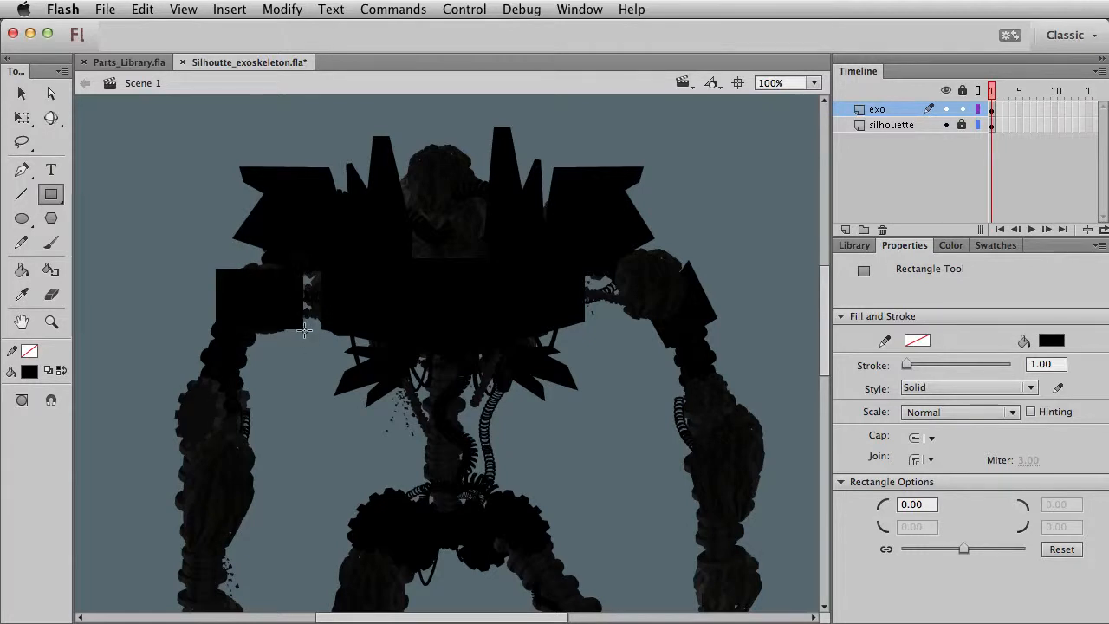
key("v")
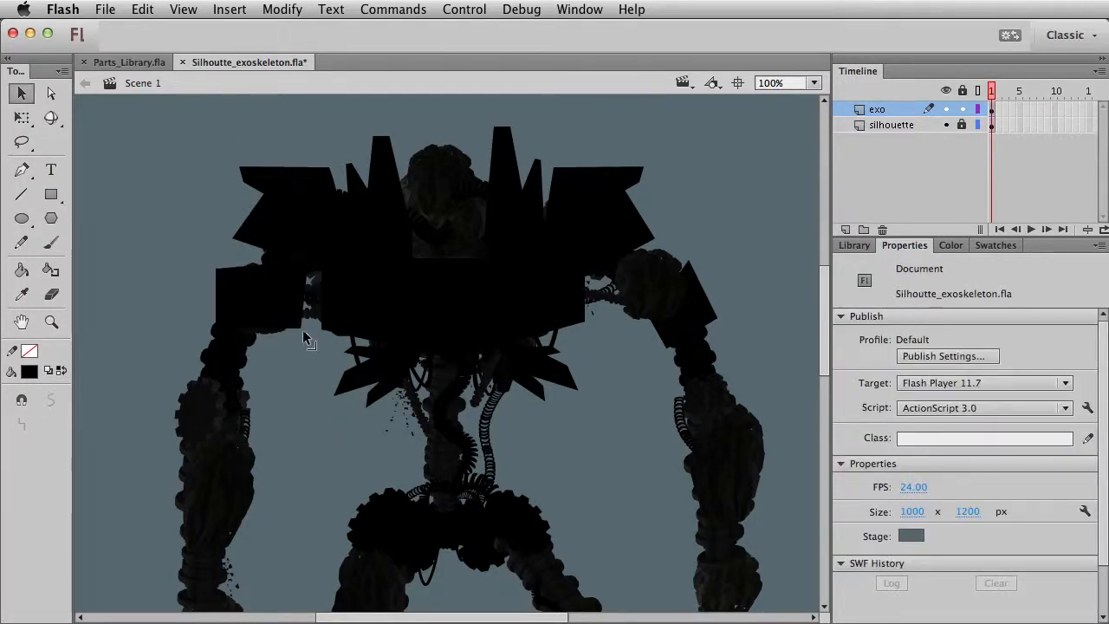
left_click(295, 317)
key("Escape")
left_click_drag(215, 270, 251, 243)
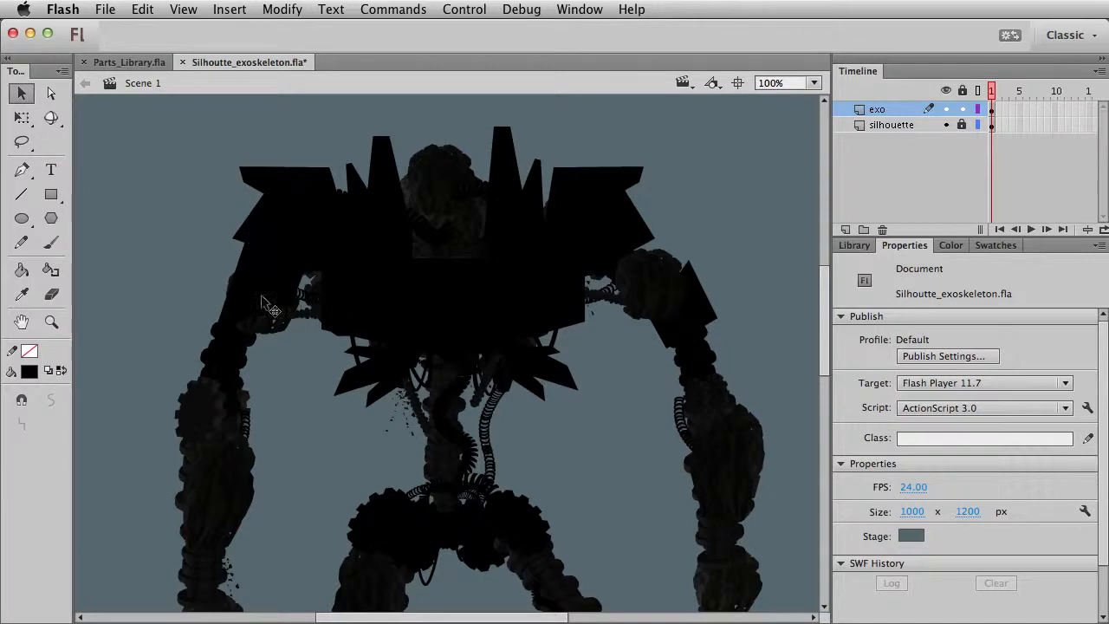
left_click_drag(221, 333, 210, 301)
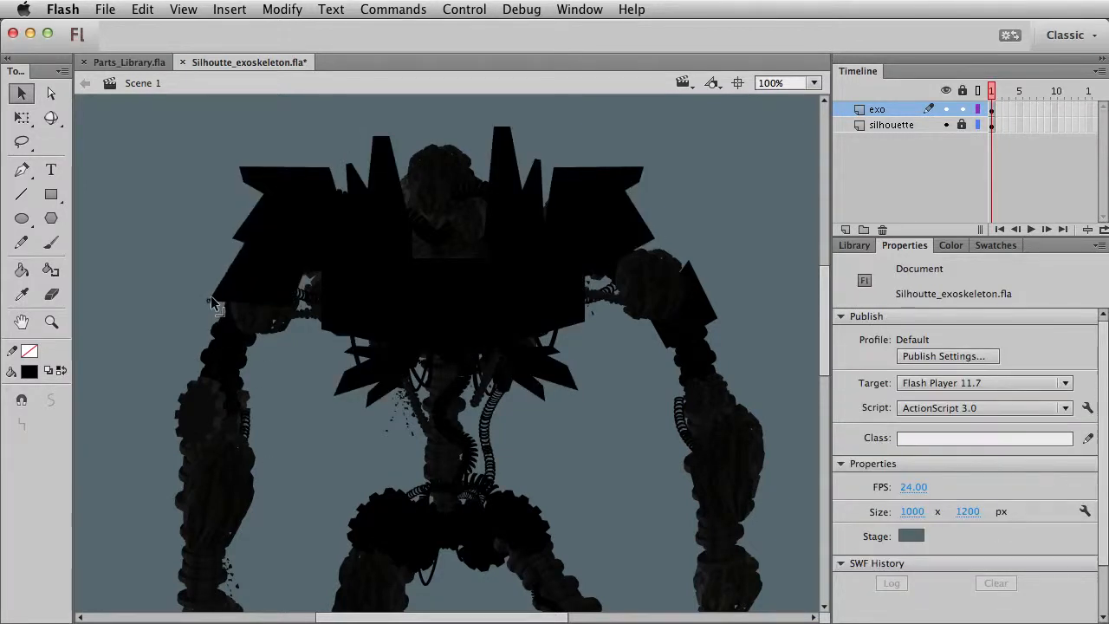
Step: Draw a second, flatter plate below the left upper-arm plate and angle its corners outward and down
left_click(51, 194)
left_click_drag(193, 312, 284, 355)
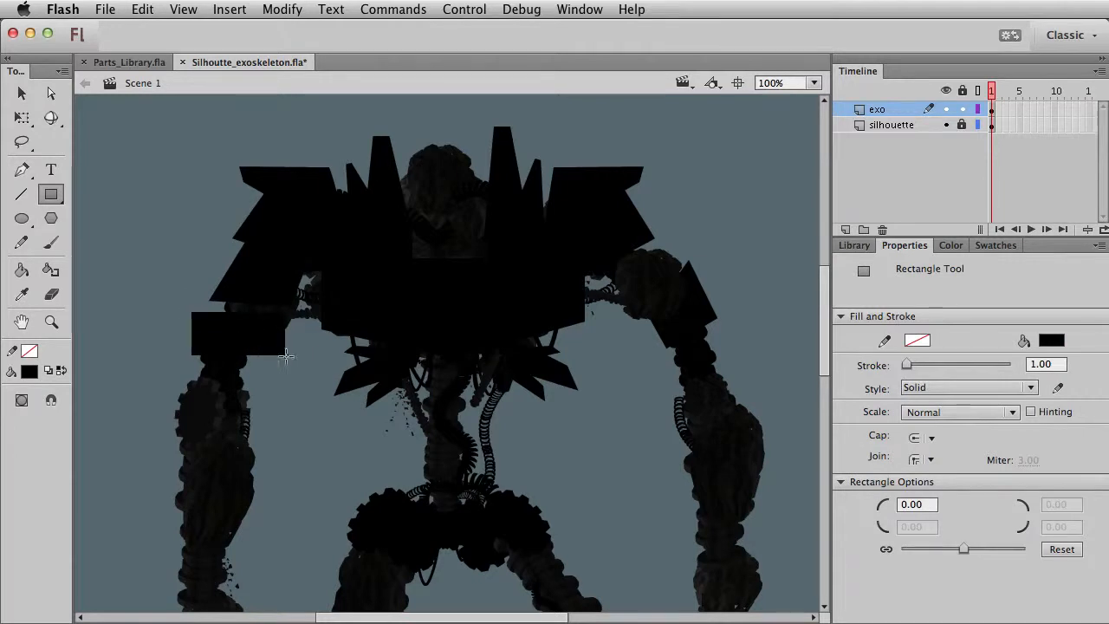
key("v")
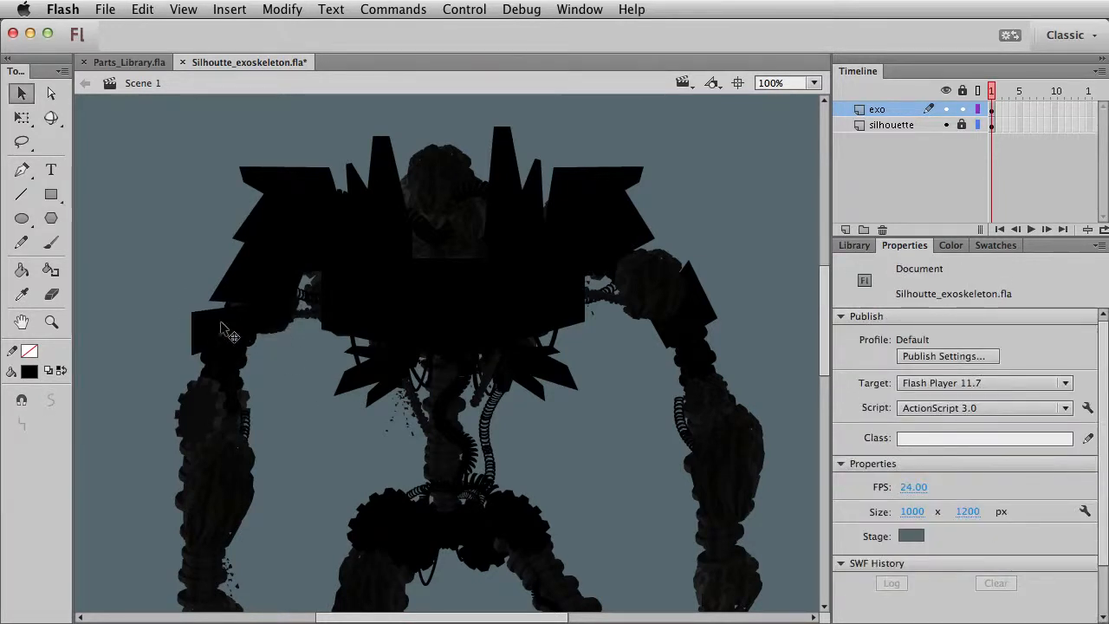
left_click_drag(192, 314, 194, 312)
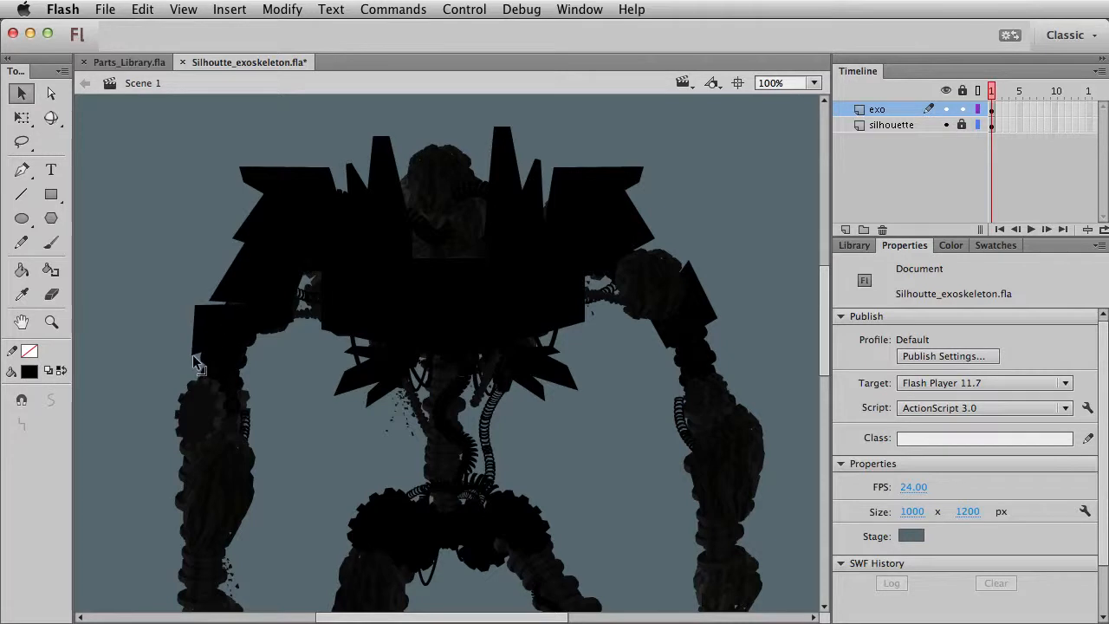
left_click(51, 195)
key("v")
left_click(232, 341)
left_click(243, 326)
Step: Unlock the silhouette layer, delete the stray black shape on the right arm inside the parts in silhouette symbol, and return to Scene 1
left_click(696, 302)
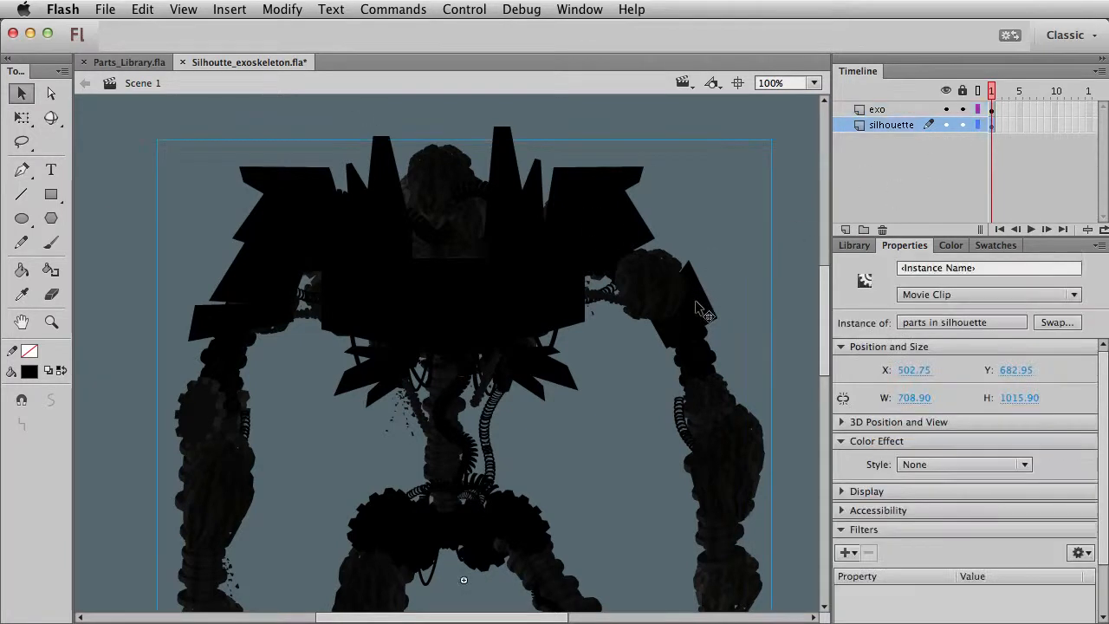
double_click(698, 306)
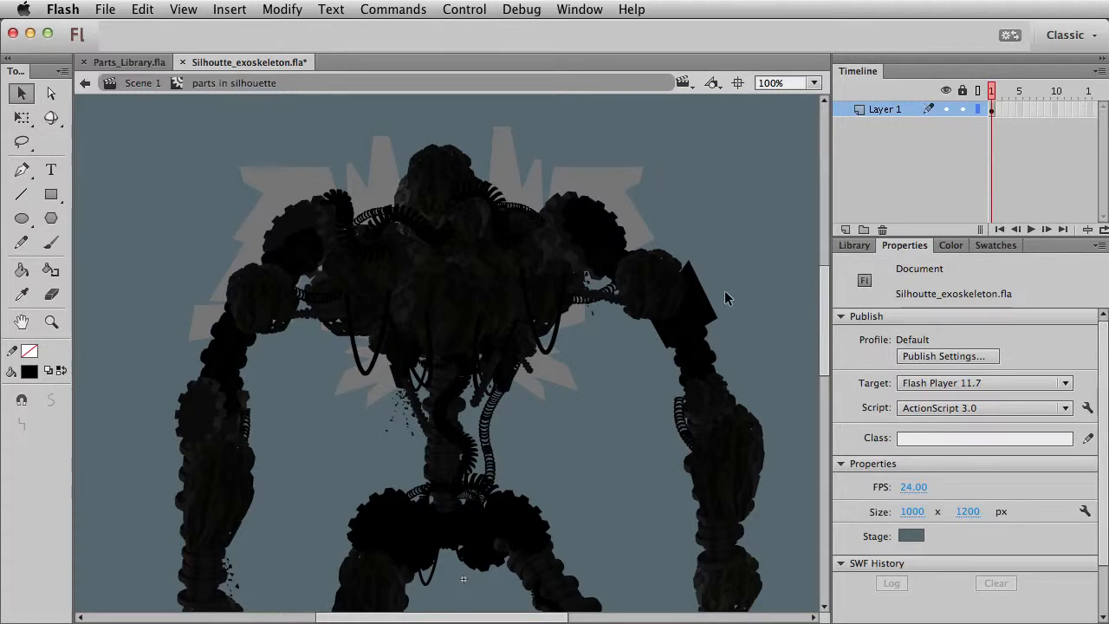
left_click(714, 320)
left_click(730, 324)
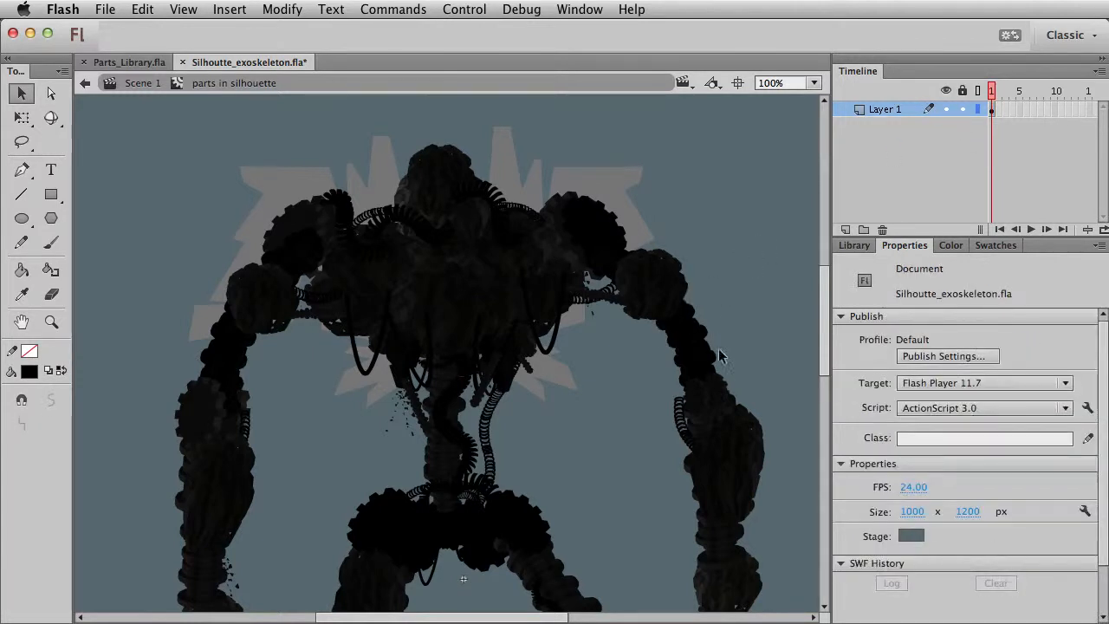
double_click(723, 356)
left_click(300, 293)
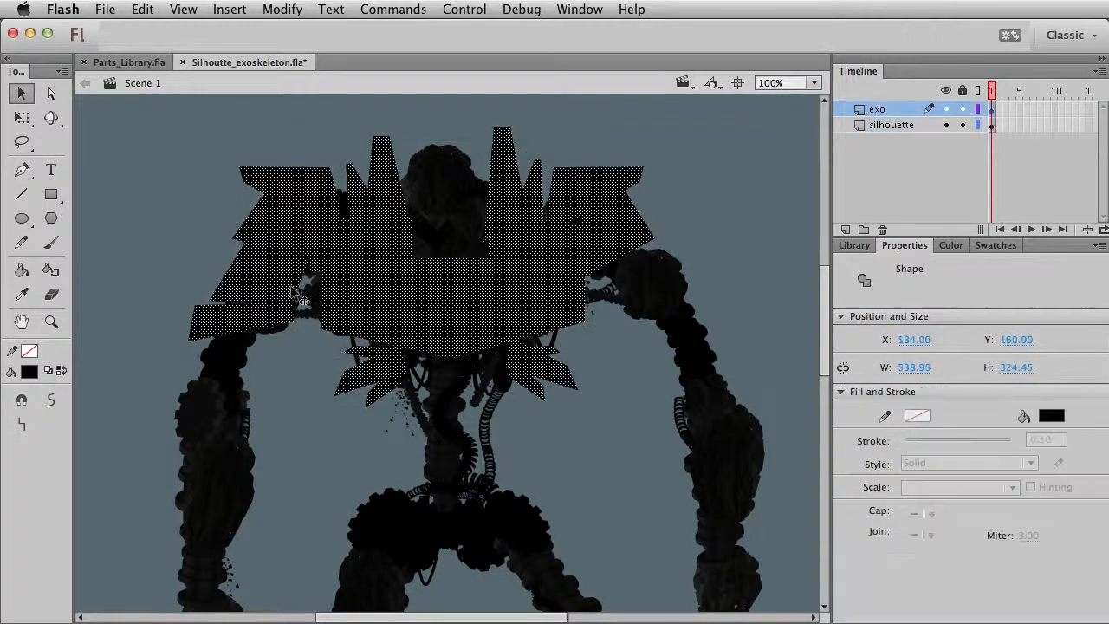
left_click(565, 472)
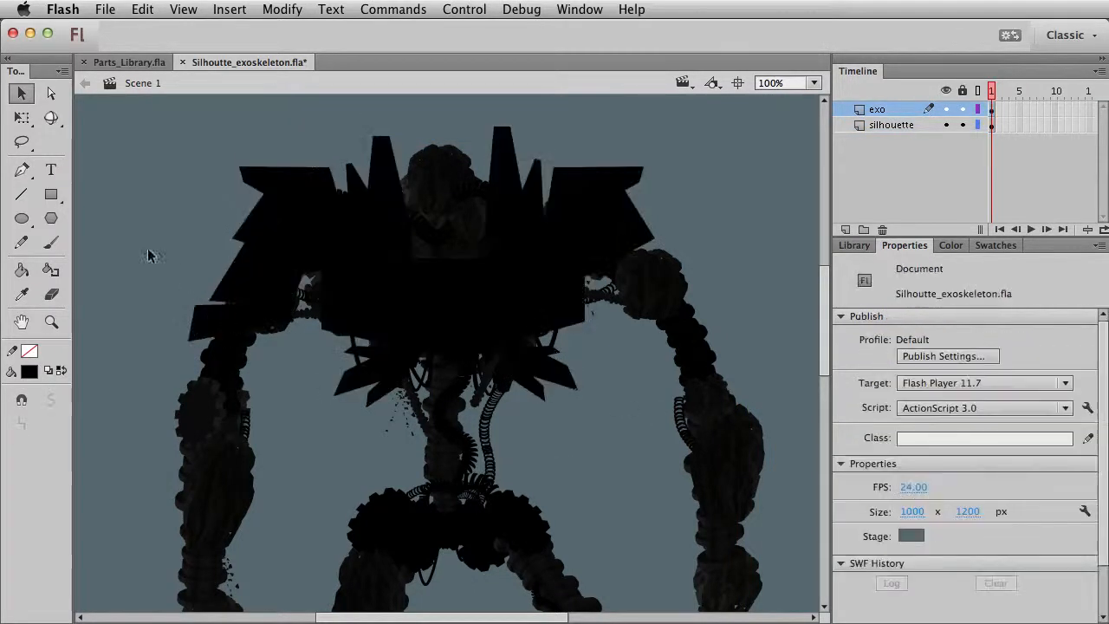
Step: Draw a black plate over the right upper arm on the exo layer and pull its corners into an outward-flaring point
left_click(51, 194)
mouse_move(616, 280)
left_mouse_down()
mouse_move(726, 312)
mouse_move(717, 308)
left_mouse_up()
key("v")
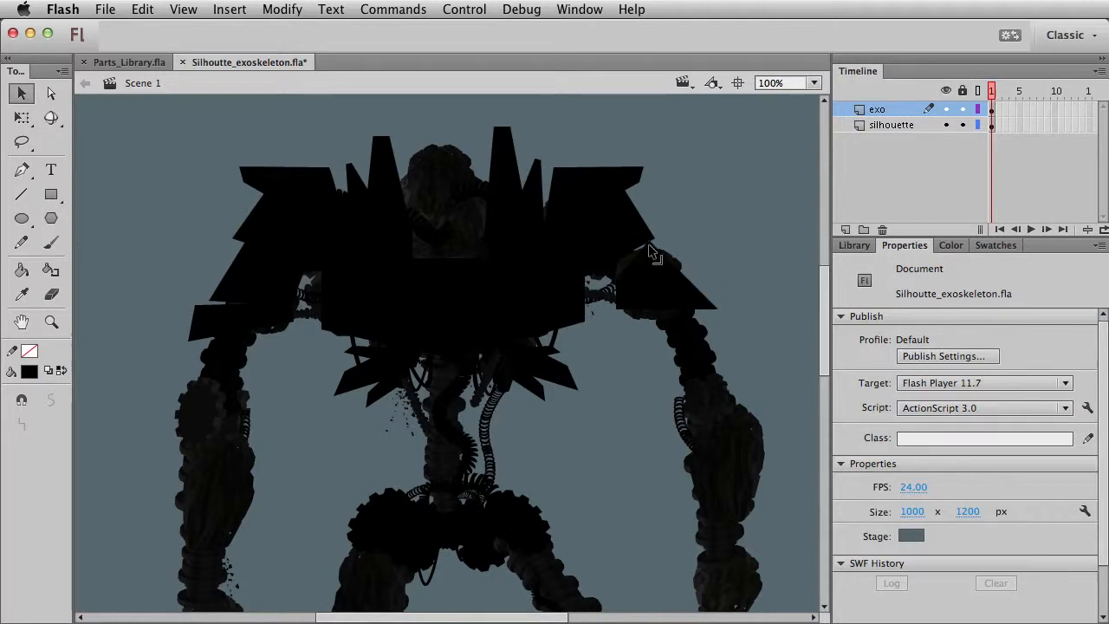
left_click(648, 260)
left_click(690, 228)
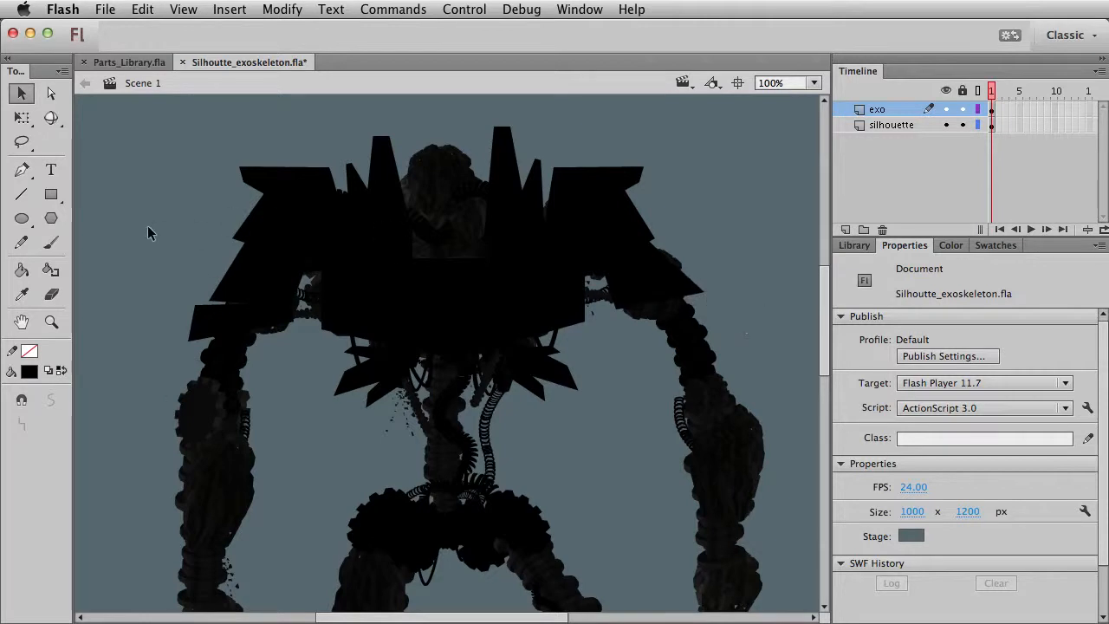
Step: Draw a second, flatter plate below the right upper-arm plate and angle its corners outward and down
left_click(51, 194)
left_click_drag(687, 324, 730, 321)
key("v")
left_click_drag(627, 331, 656, 333)
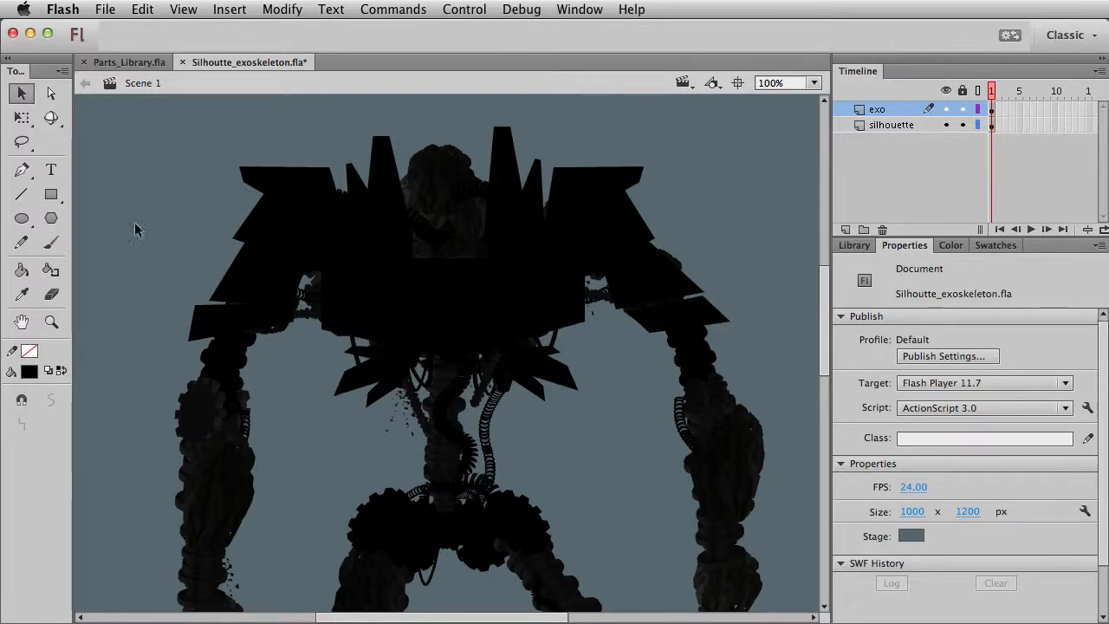
Step: Draw a black plate over the left forearm on the exo layer and shape its upper corners and sides into jagged elbow points
left_click(52, 194)
left_click_drag(442, 382, 480, 319)
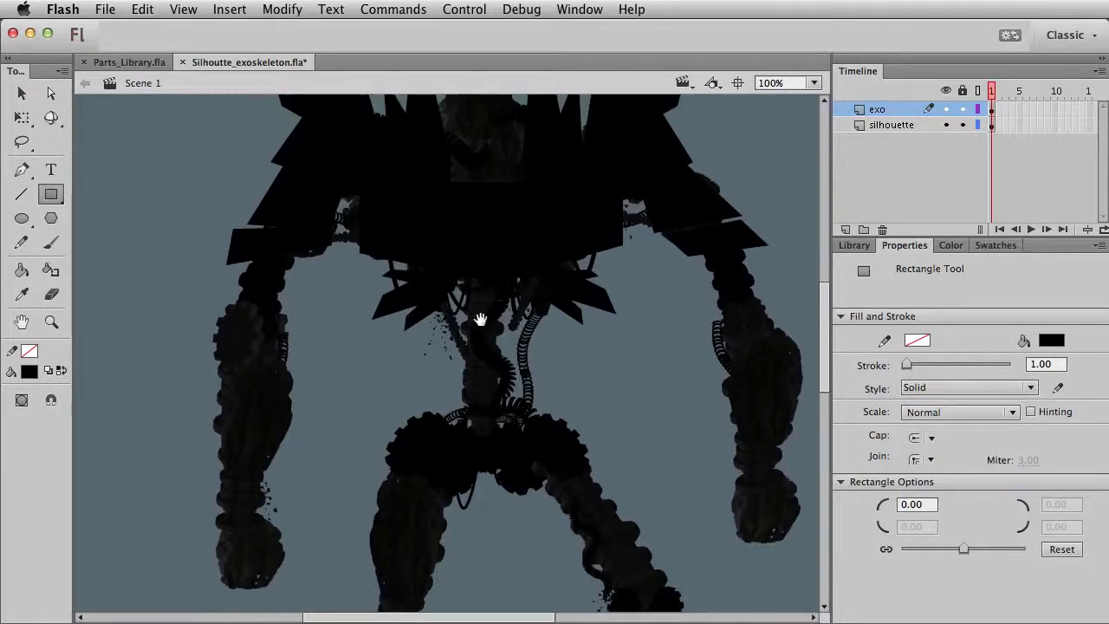
left_click_drag(202, 307, 321, 385)
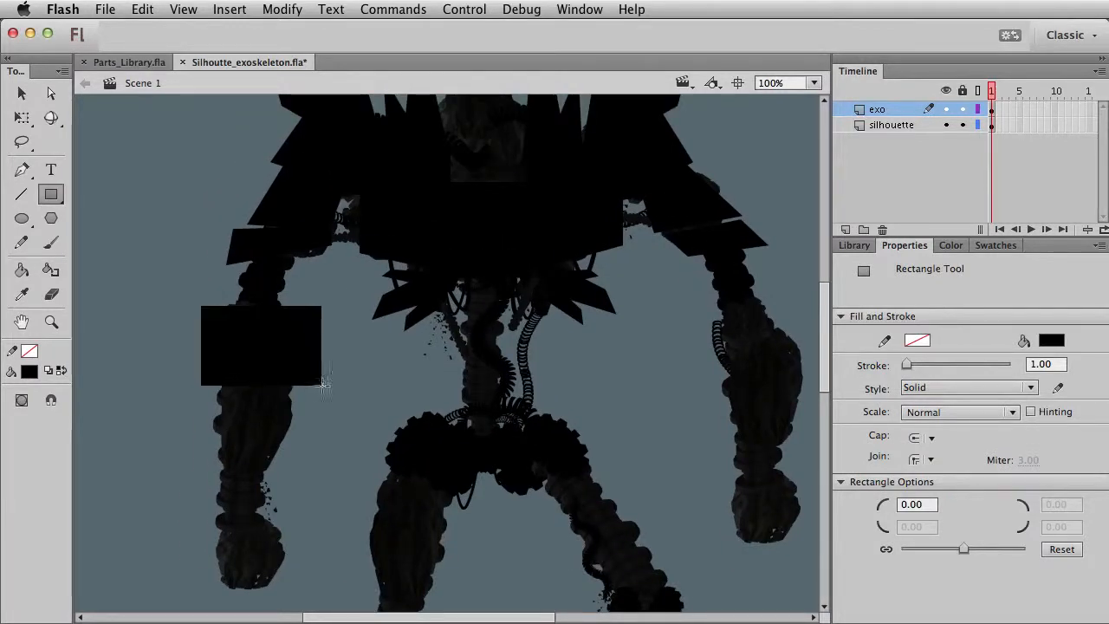
key("v")
left_click_drag(321, 307, 335, 347)
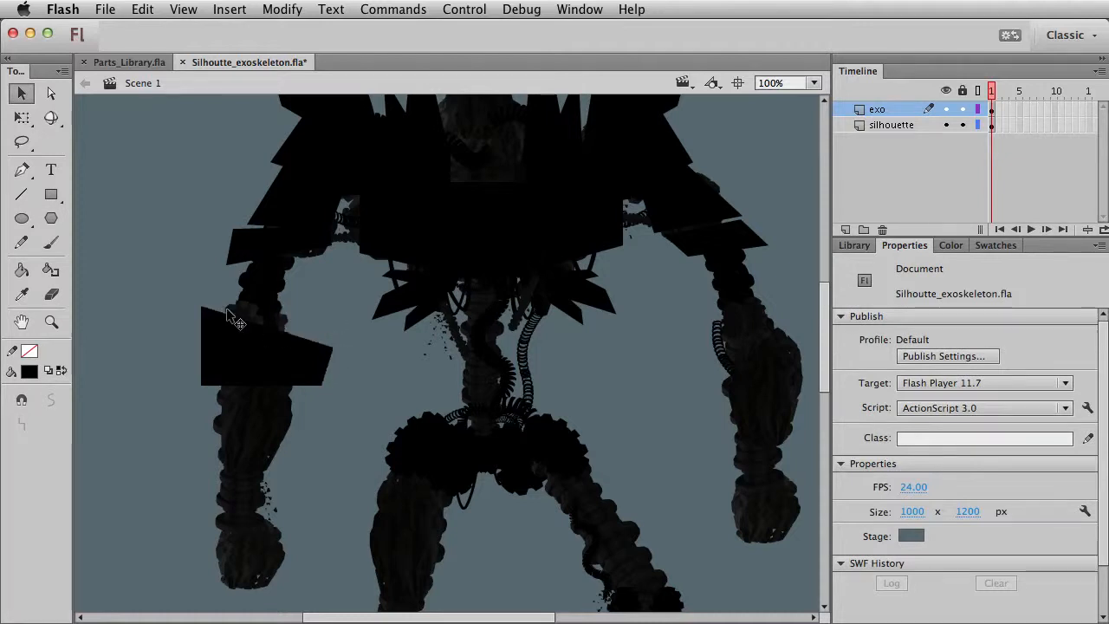
left_click_drag(189, 291, 180, 278)
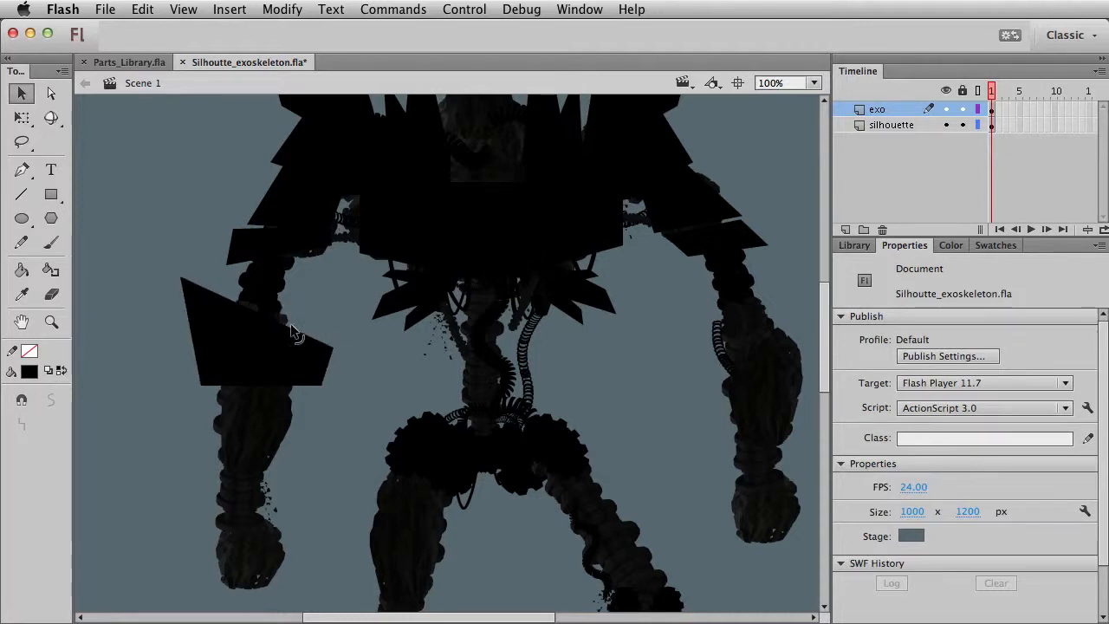
left_click_drag(292, 333, 317, 317)
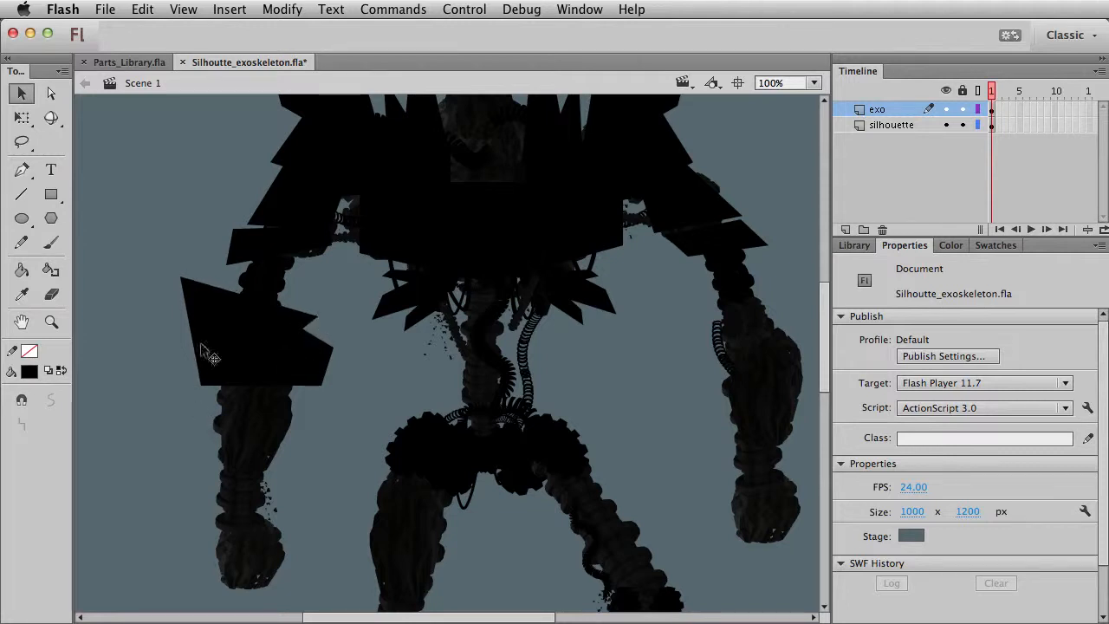
left_click_drag(194, 347, 190, 315)
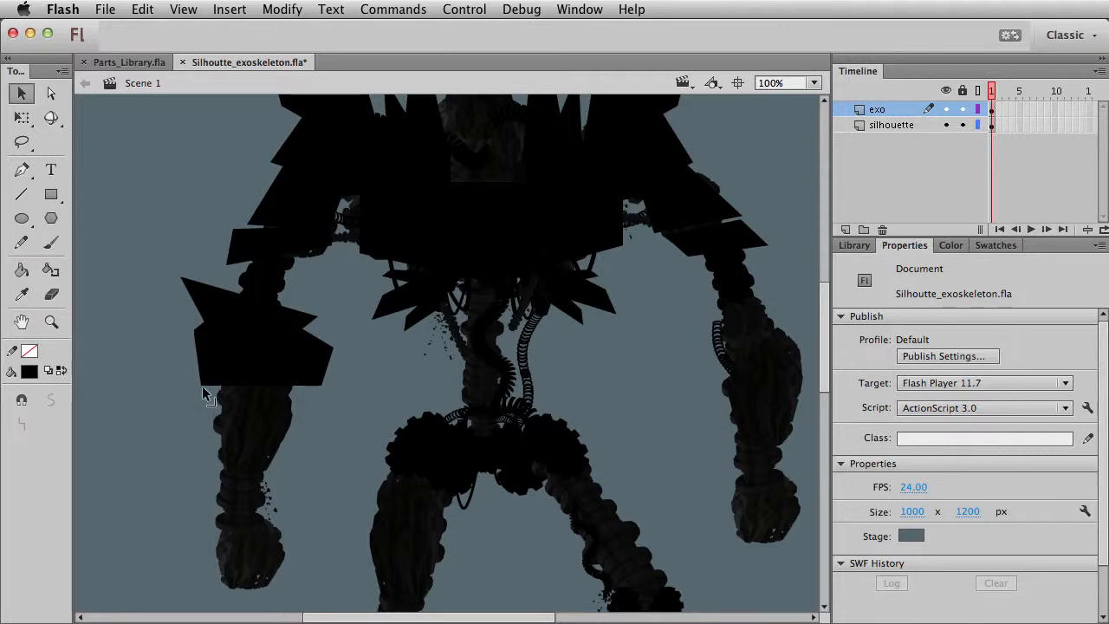
Step: Extend the left forearm plate down to the wrist and taper its inner edge toward the hand
left_click_drag(205, 395, 211, 507)
left_click_drag(301, 422, 274, 507)
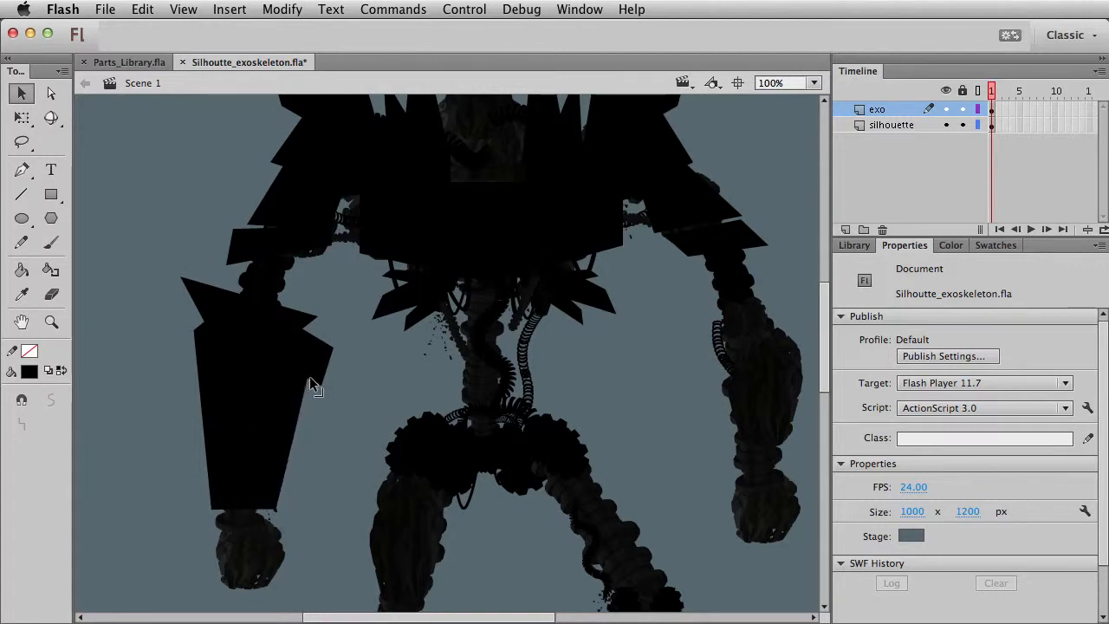
left_click(291, 476)
left_click(296, 508)
left_click_drag(275, 505, 259, 506)
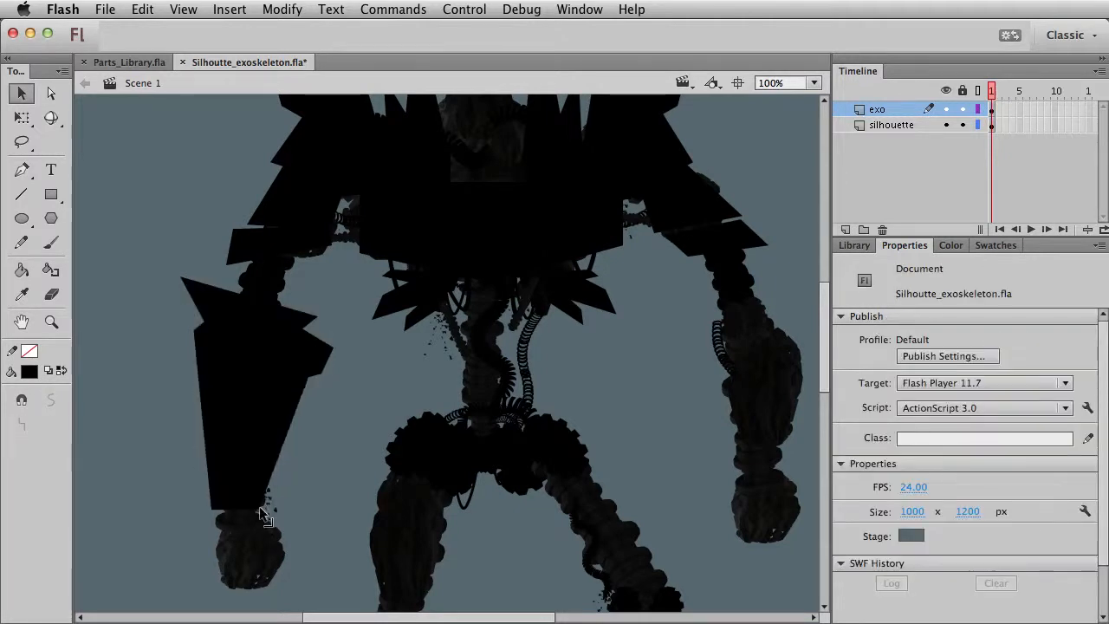
Step: Duplicate the left forearm plate, mirrored, onto the right forearm and skew it to follow the arm's angle
scroll(322, 460, "right", 3)
scroll(322, 460, "up", 2)
left_click(222, 428)
left_click(436, 416)
left_click_drag(438, 419, 717, 445)
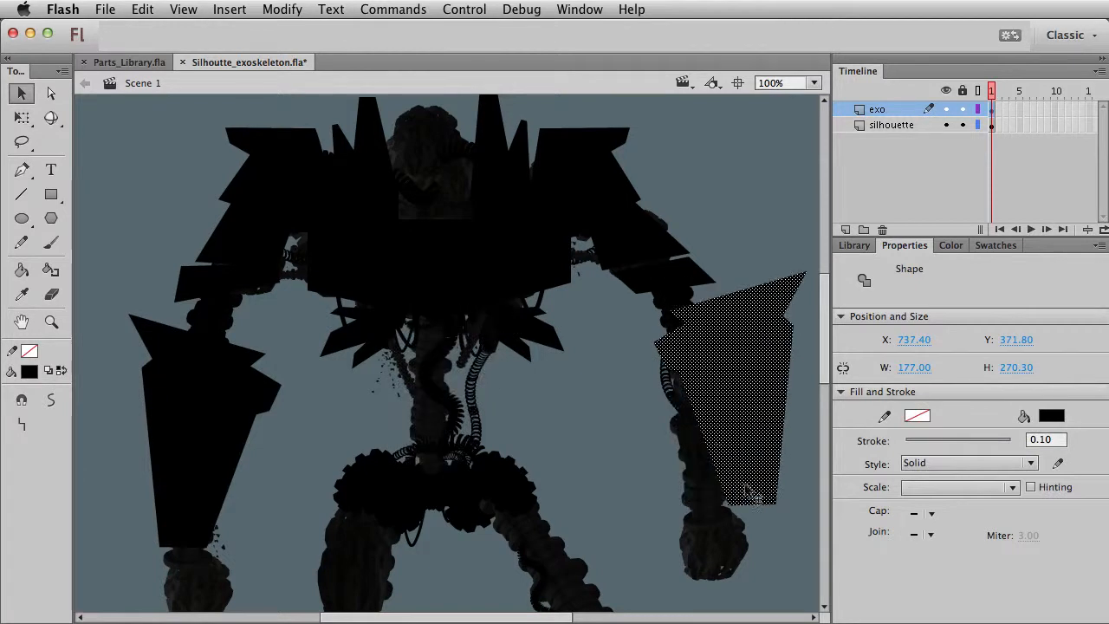
key("q")
left_click_drag(771, 508, 729, 508)
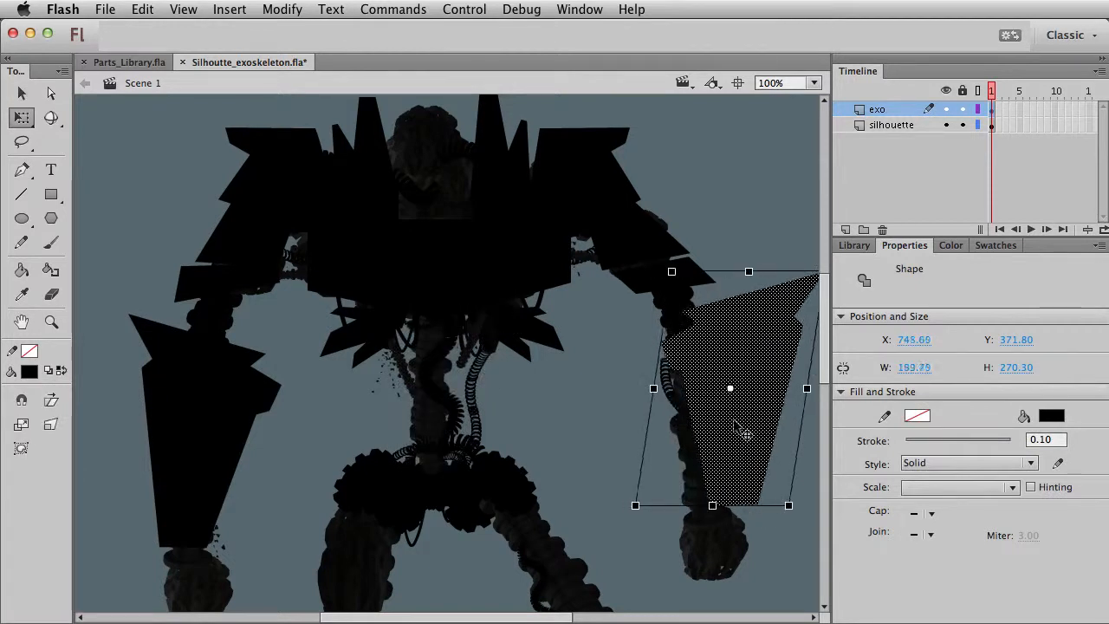
left_click_drag(742, 426, 715, 437)
left_click(615, 436)
Step: Bend the upper edge of the right forearm plate so its outer corner forms a sharper spike
scroll(614, 436, "right", 3)
scroll(614, 436, "up", 2)
key("v")
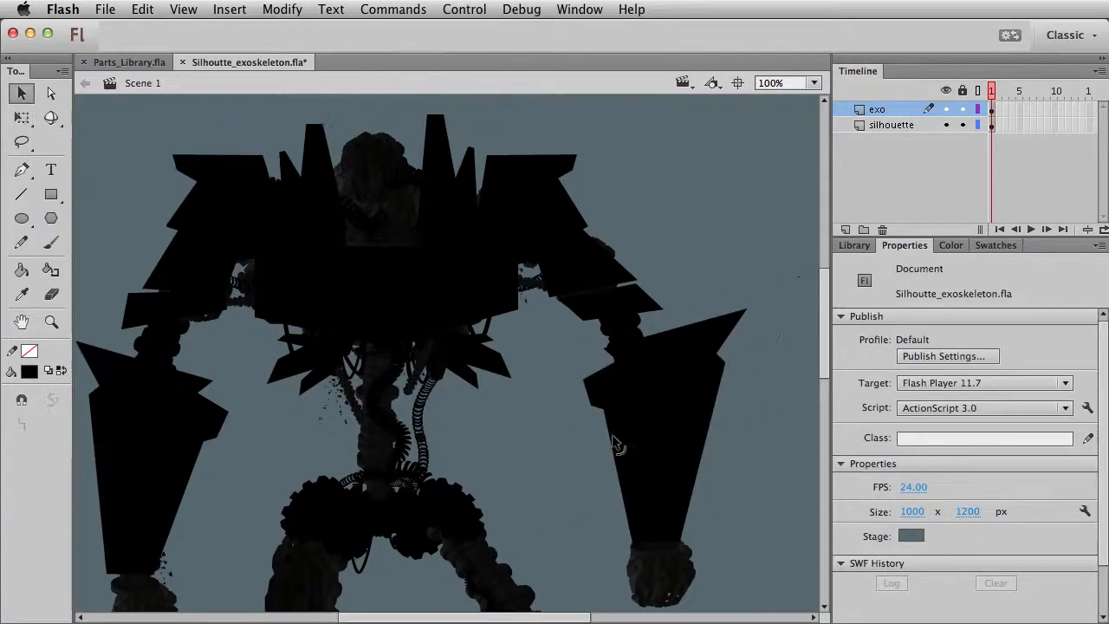
mouse_move(709, 320)
left_mouse_down()
mouse_move(737, 312)
mouse_move(703, 327)
left_mouse_up()
Step: Extend the right forearm plate over the right hand and pull its corners into an angular gauntlet
scroll(594, 439, "down", 3)
scroll(595, 438, "left", 2)
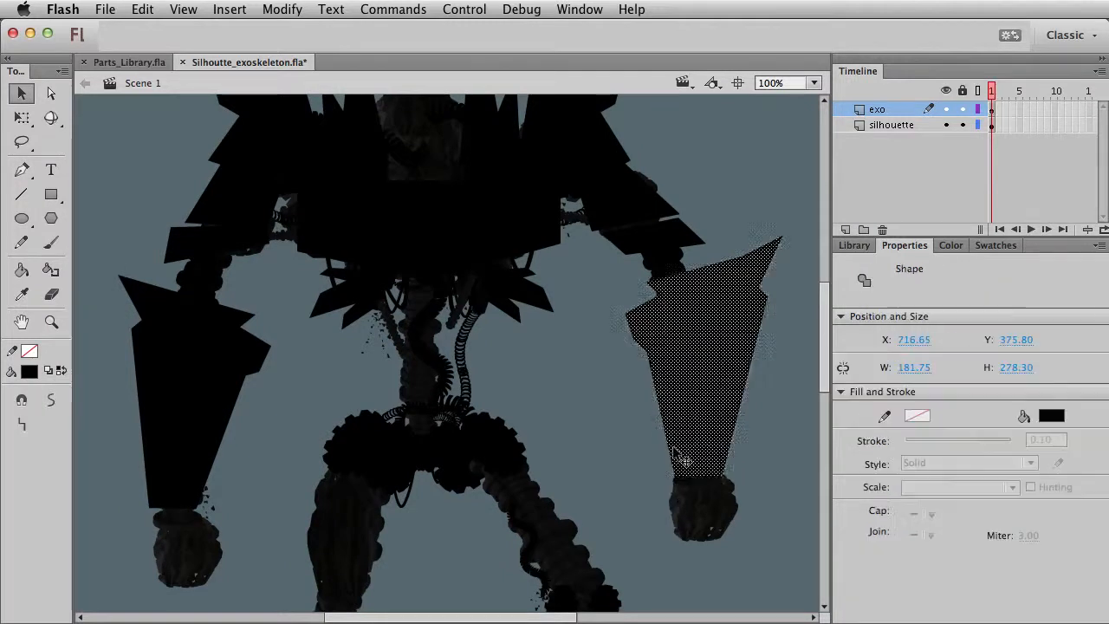
left_click_drag(674, 482, 660, 531)
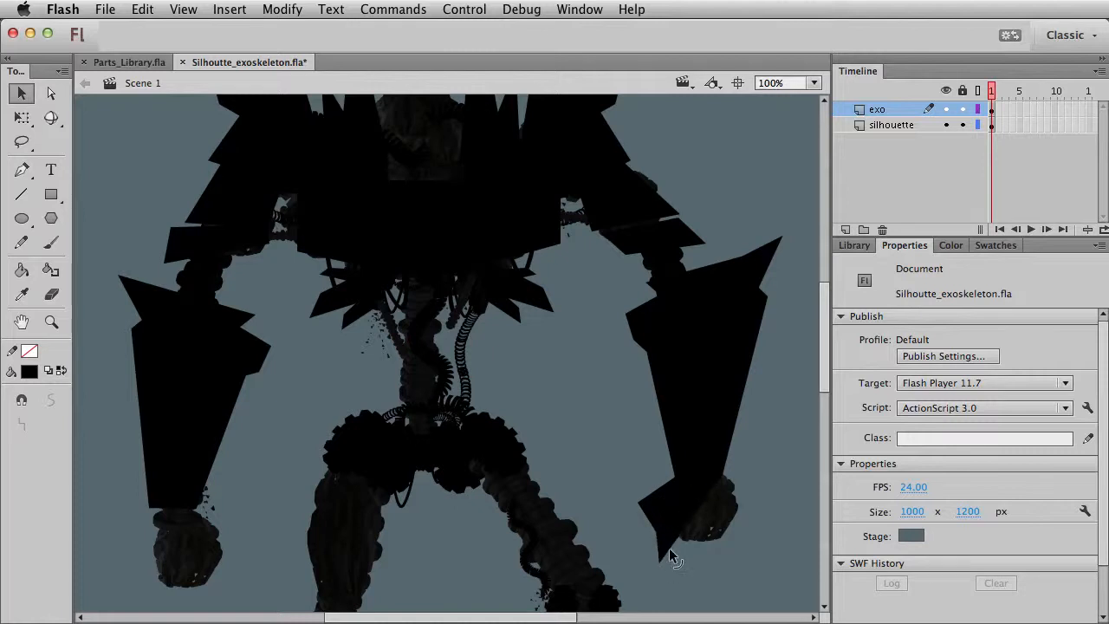
left_click_drag(675, 540, 735, 510)
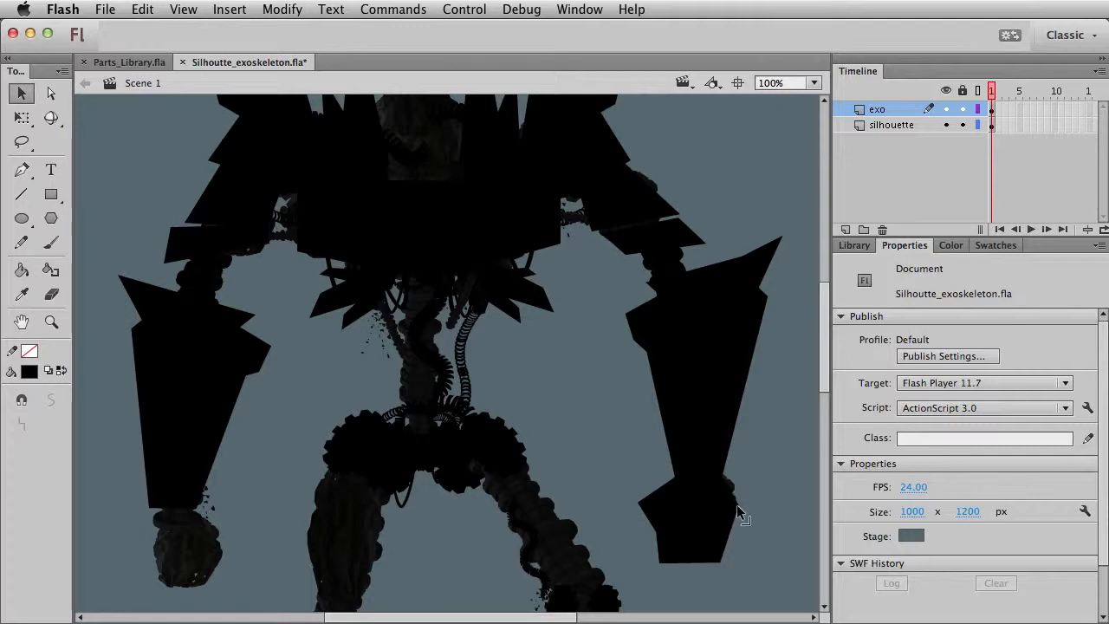
left_click(728, 482)
left_click(747, 456)
left_click_drag(728, 476, 746, 460)
Step: Pull the lower end of the right gauntlet down into a long, narrow blade
scroll(732, 433, "down", 5)
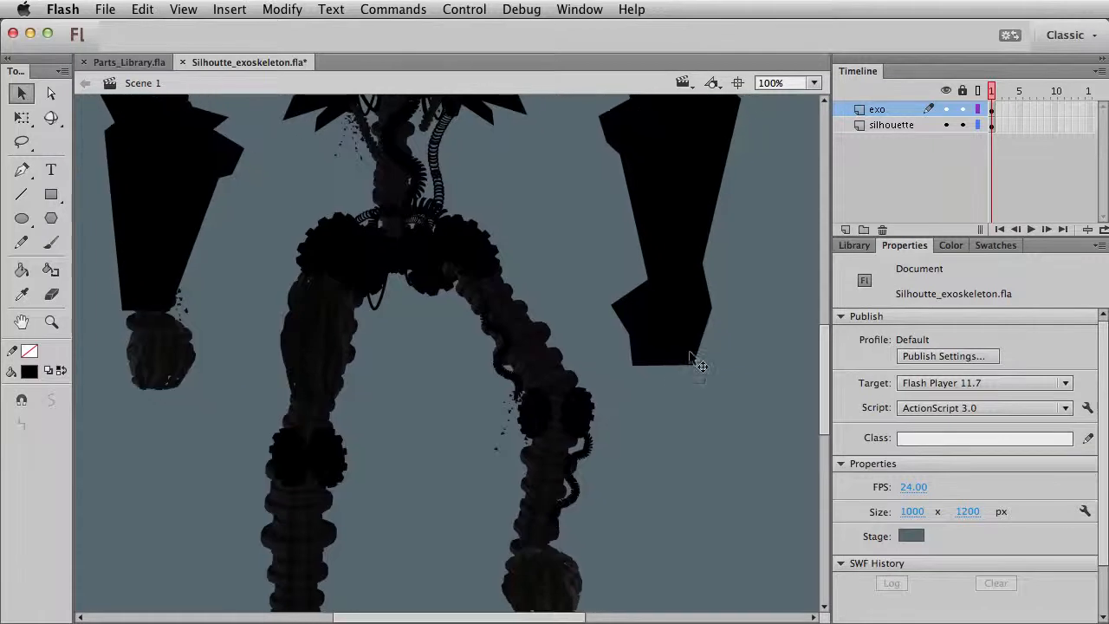
left_click_drag(632, 365, 631, 548)
left_click_drag(637, 472, 662, 444)
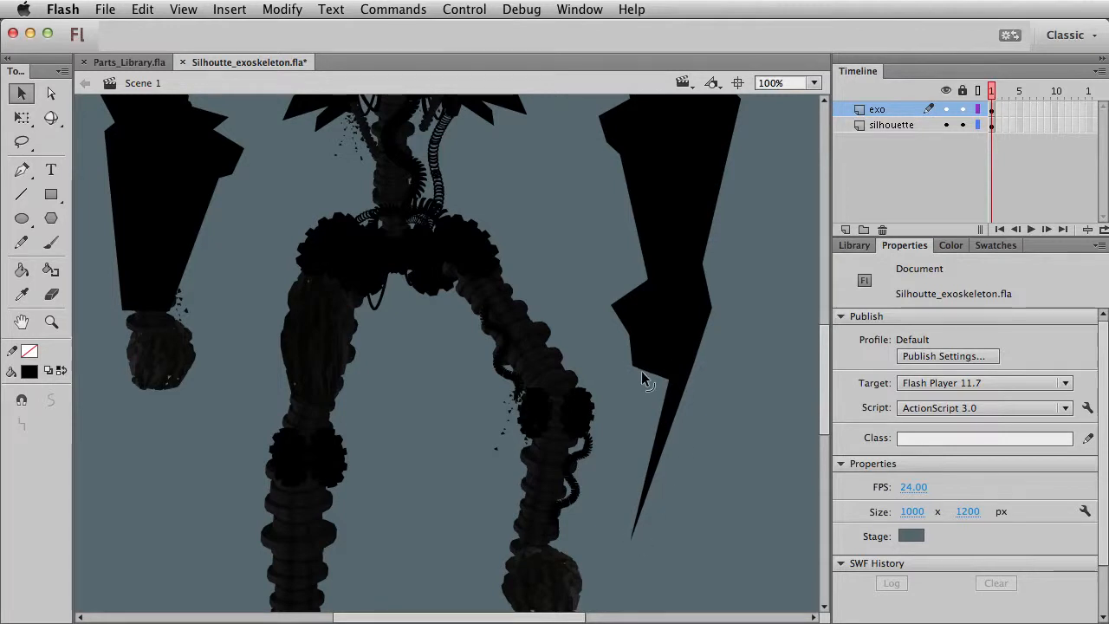
Step: Draw a black plate over the left hand and shape it into an angular gauntlet with an inward-pointing corner
left_click_drag(712, 356, 558, 384)
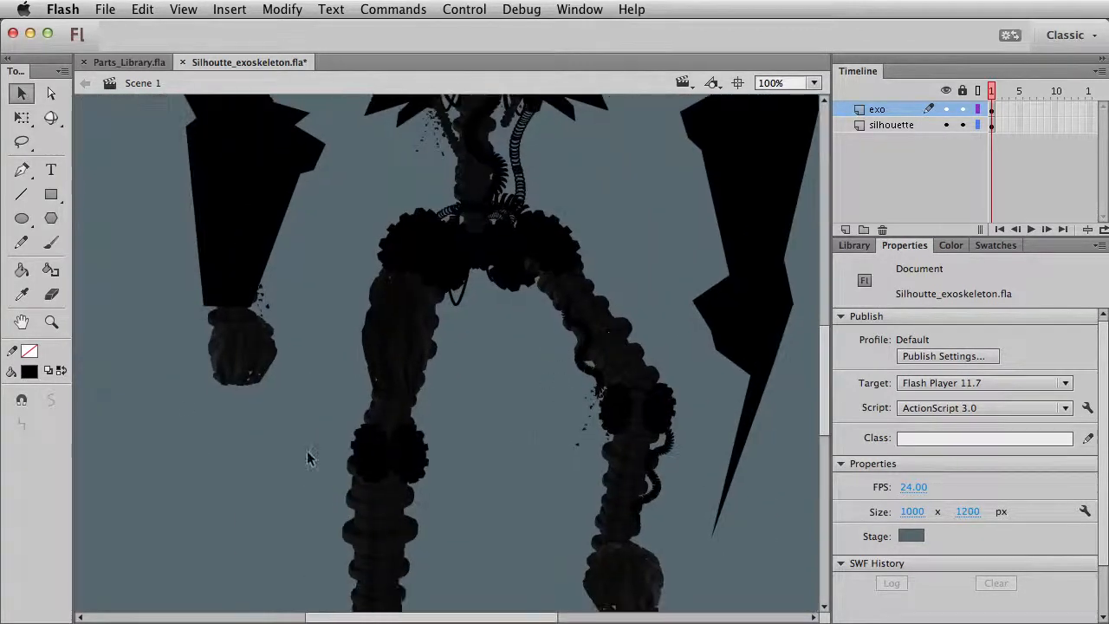
left_click(51, 194)
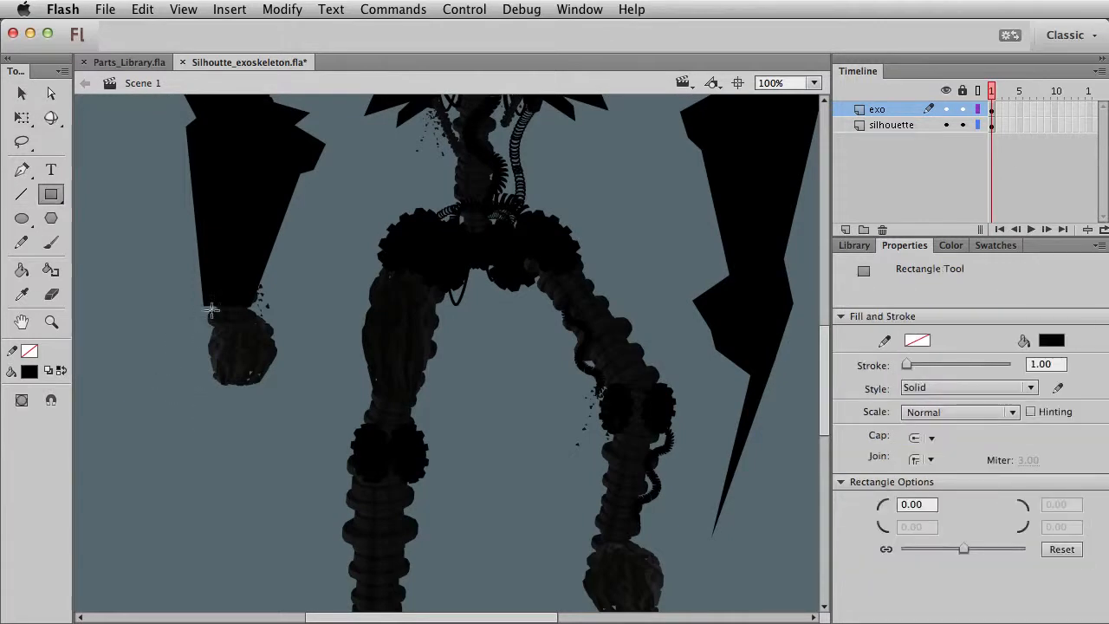
mouse_move(205, 308)
left_mouse_down()
mouse_move(270, 349)
mouse_move(295, 345)
mouse_move(296, 333)
mouse_move(290, 432)
mouse_move(291, 415)
left_mouse_up()
key("v")
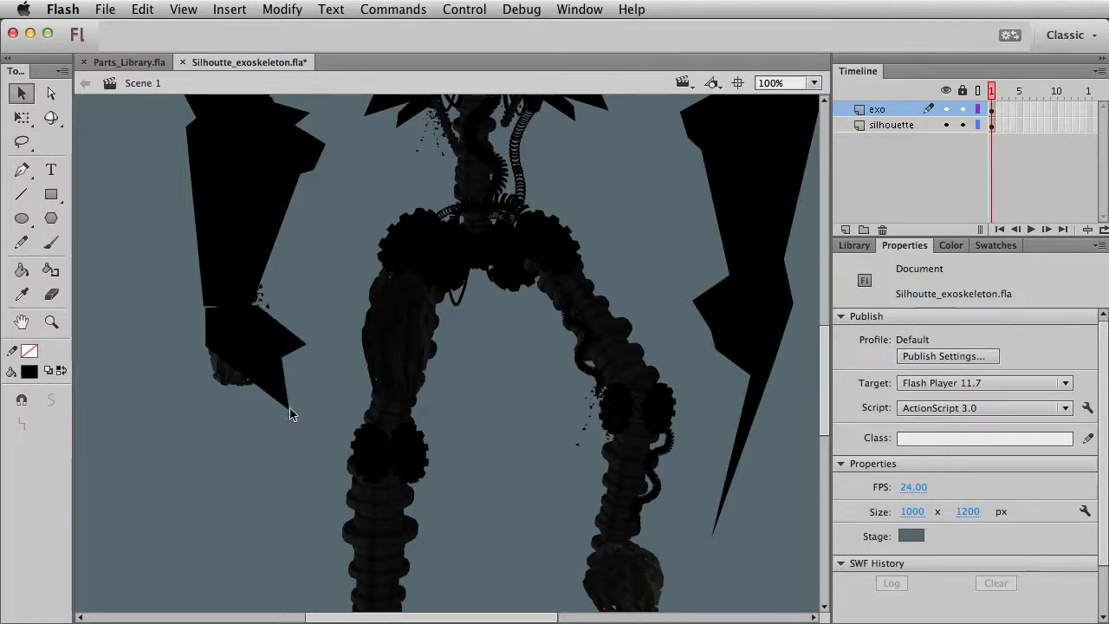
left_click_drag(213, 375, 283, 399)
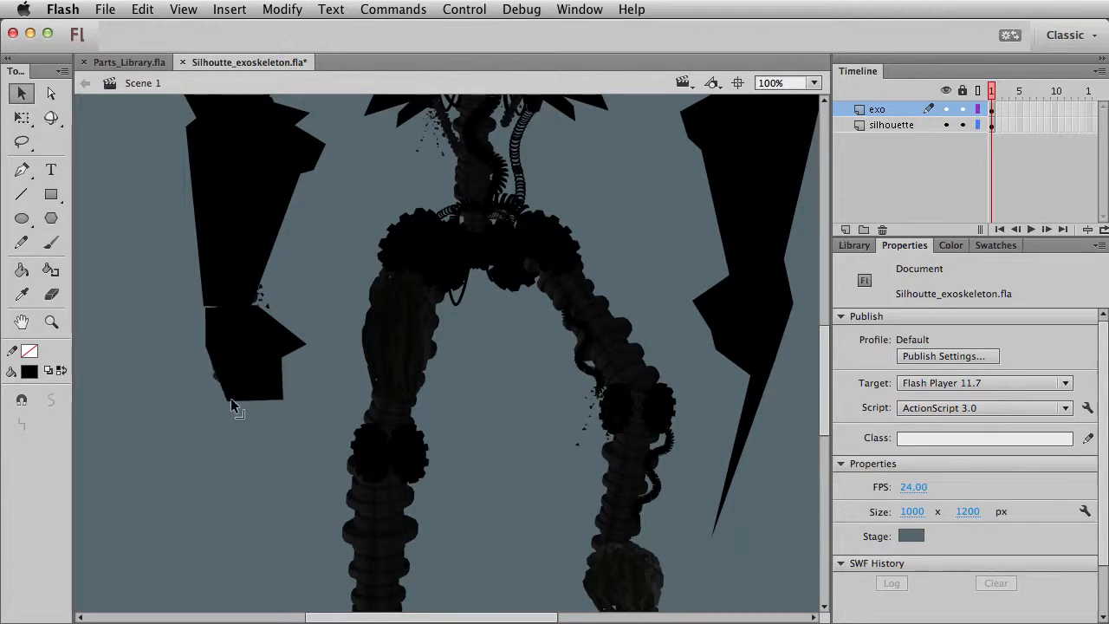
Step: Draw a thin black fin beside the outer left forearm, sharpen its upper tip and join its base to the plate
scroll(242, 485, "up", 5)
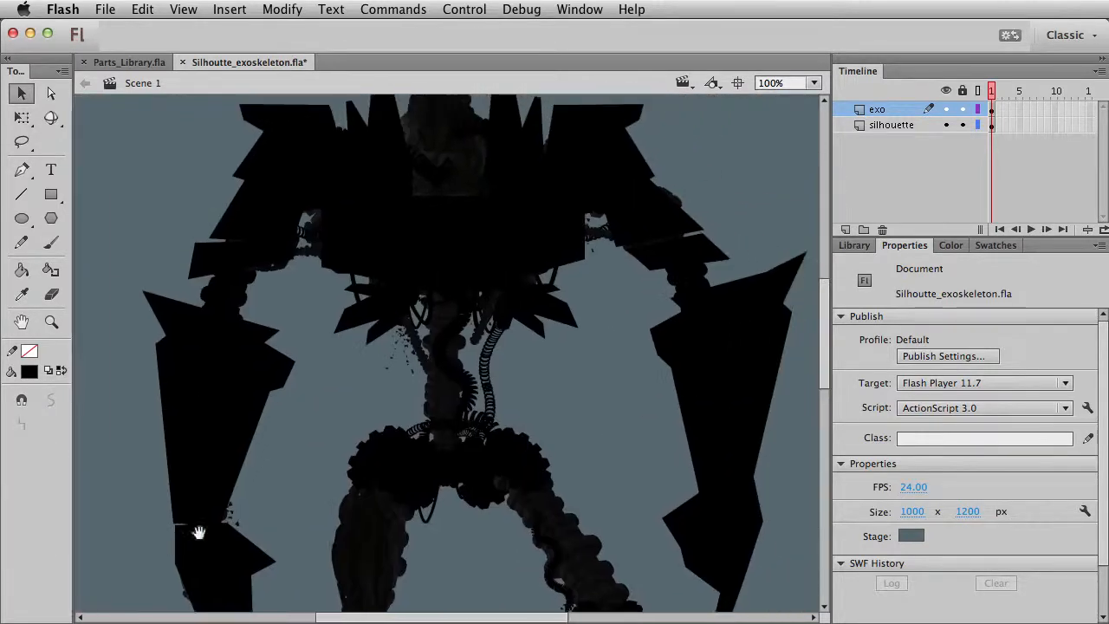
left_click(50, 194)
left_click_drag(138, 329, 161, 406)
key("v")
left_click_drag(161, 329, 152, 322)
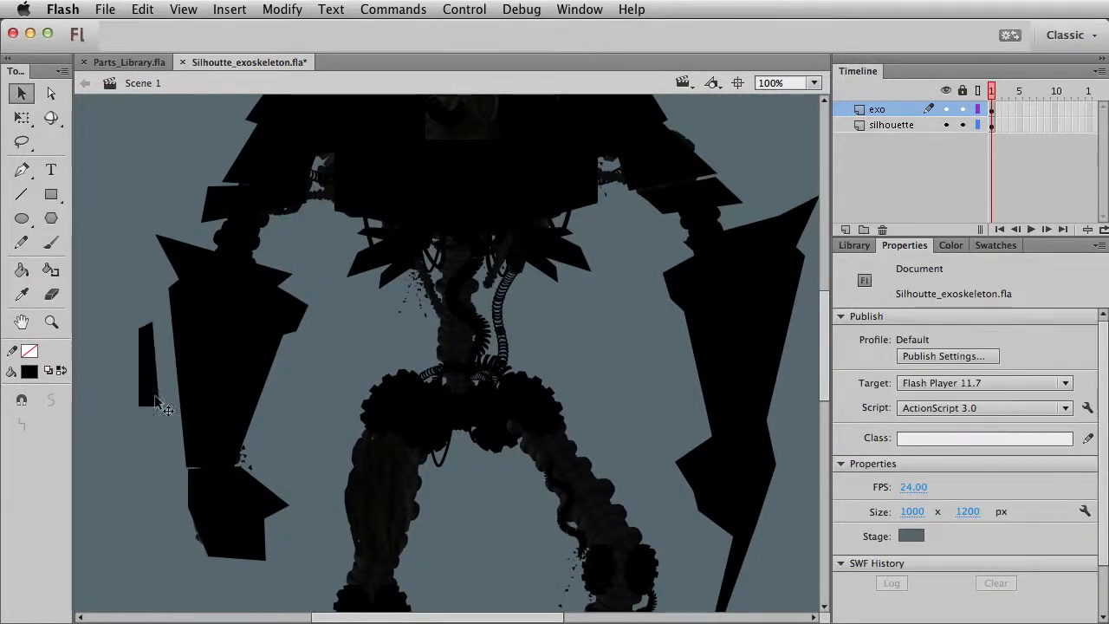
mouse_move(160, 405)
left_mouse_down()
mouse_move(209, 464)
mouse_move(181, 415)
mouse_move(189, 401)
mouse_move(148, 408)
left_mouse_up()
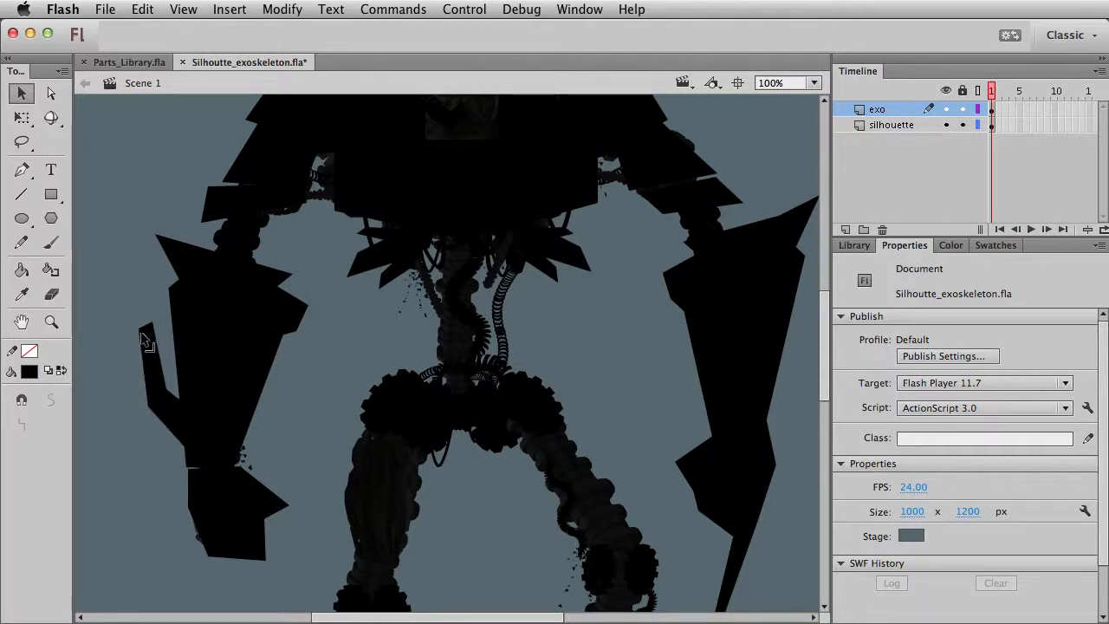
mouse_move(495, 434)
left_mouse_down()
mouse_move(430, 501)
mouse_move(505, 433)
left_mouse_up()
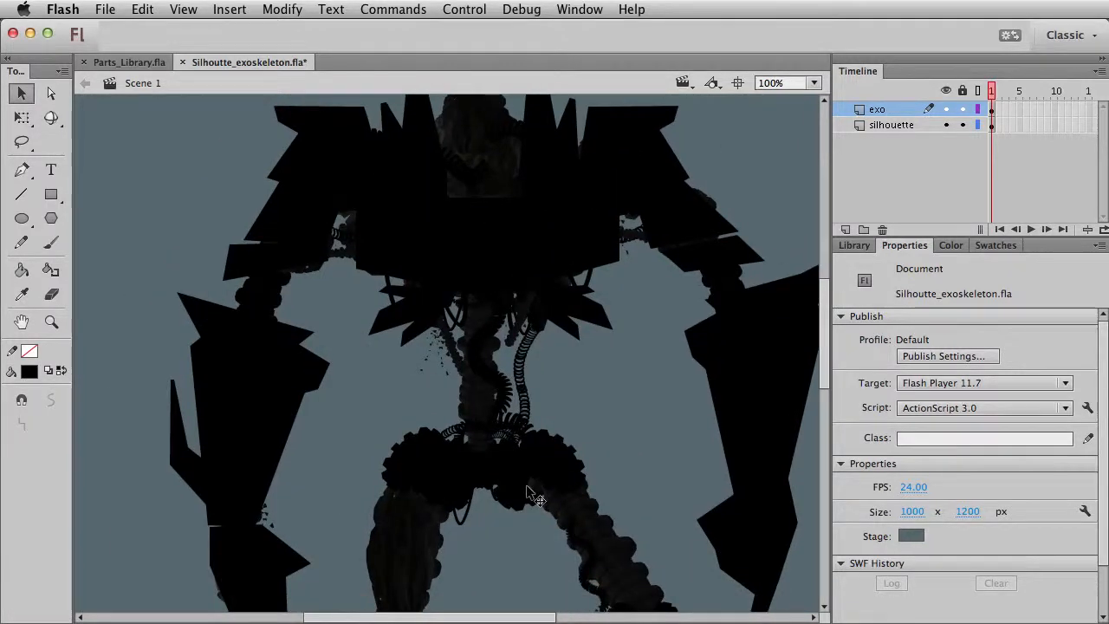
left_click_drag(530, 494, 424, 541)
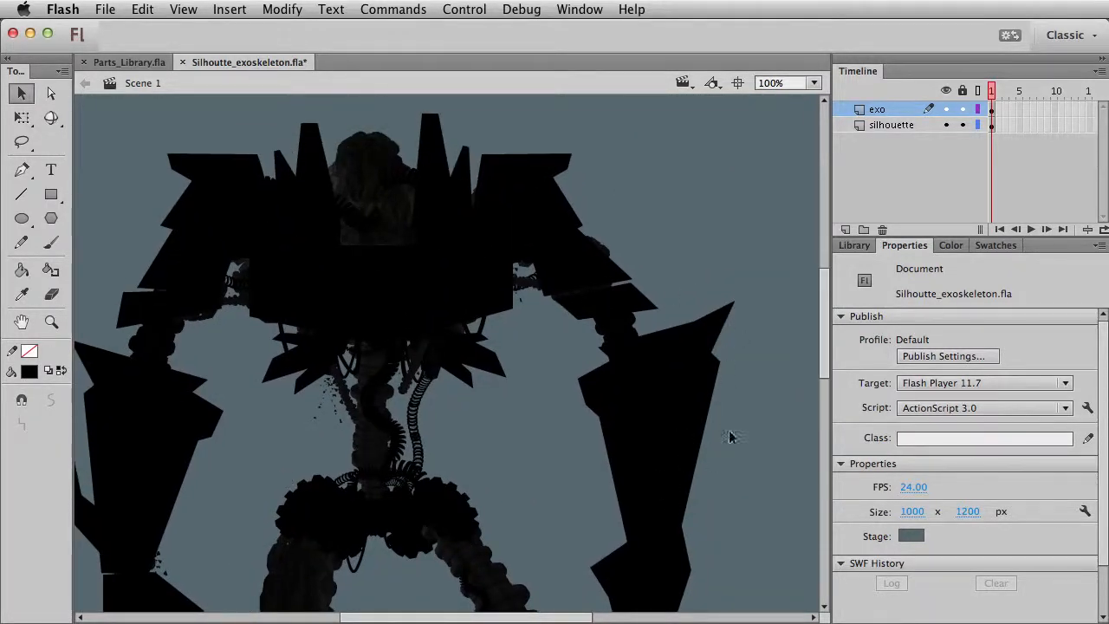
left_click_drag(549, 473, 718, 295)
left_click(250, 335)
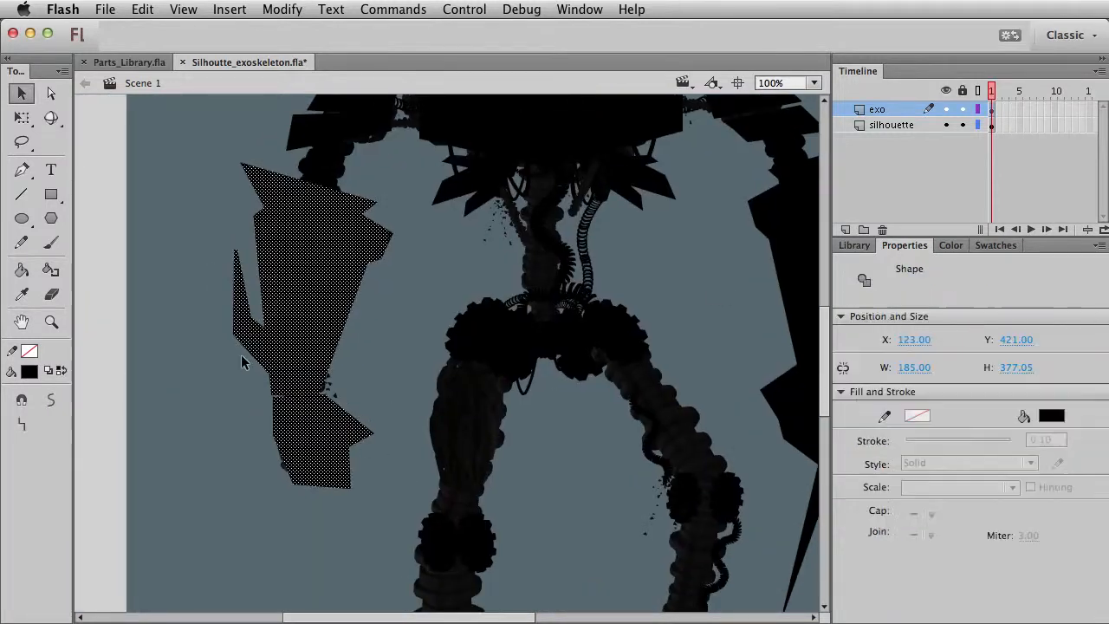
scroll(653, 538, "right", 6)
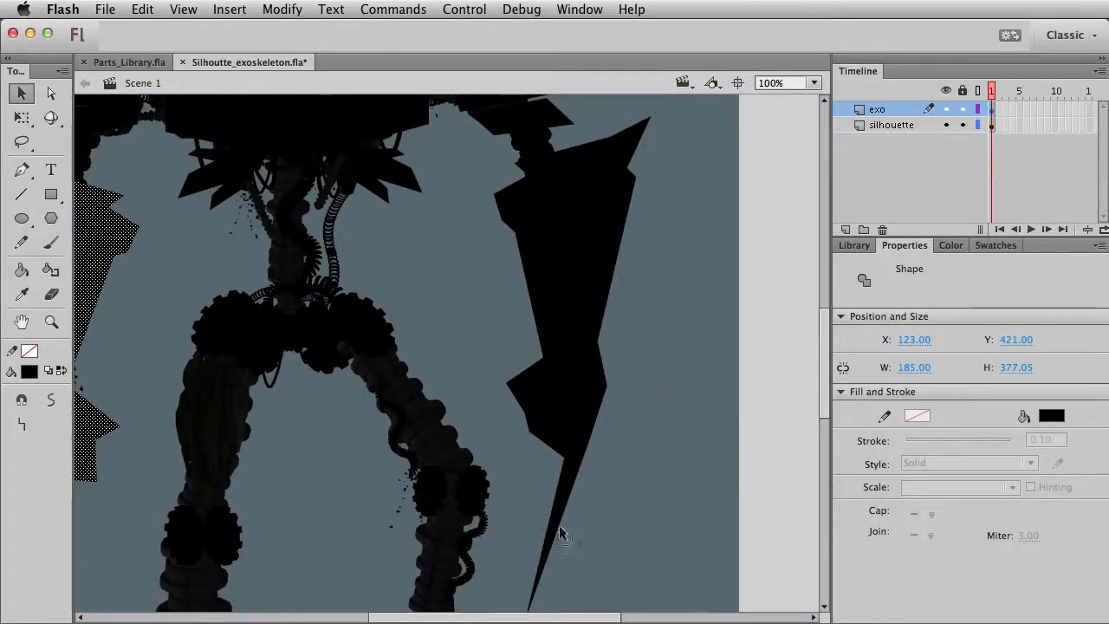
scroll(541, 542, "left", 5)
left_click(234, 524)
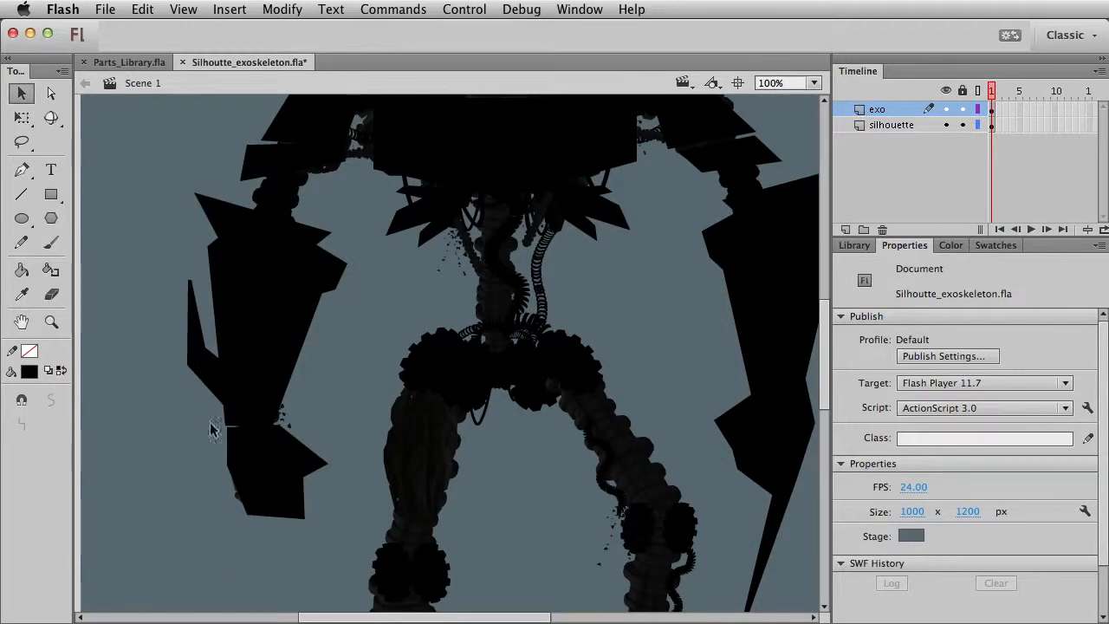
Step: Add small notches and angled breaks to the edges of the left and right forearm plates
left_click(329, 339)
left_click(334, 341)
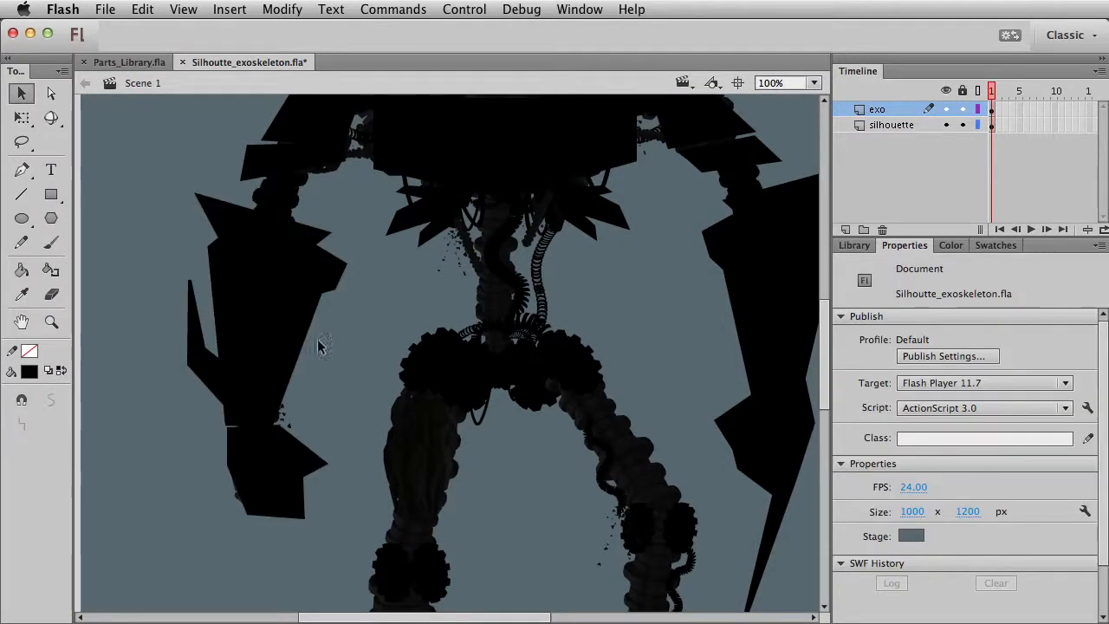
left_click(305, 344)
left_click(314, 351)
left_click(313, 319)
left_click(309, 314)
left_click_drag(325, 362, 268, 409)
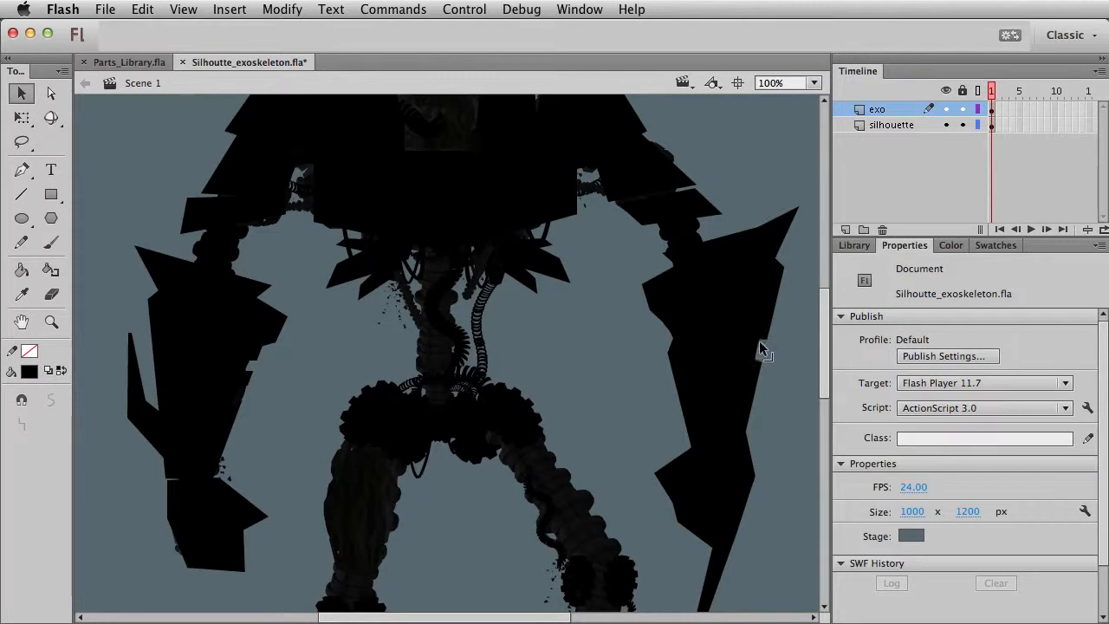
left_click_drag(461, 329, 526, 309)
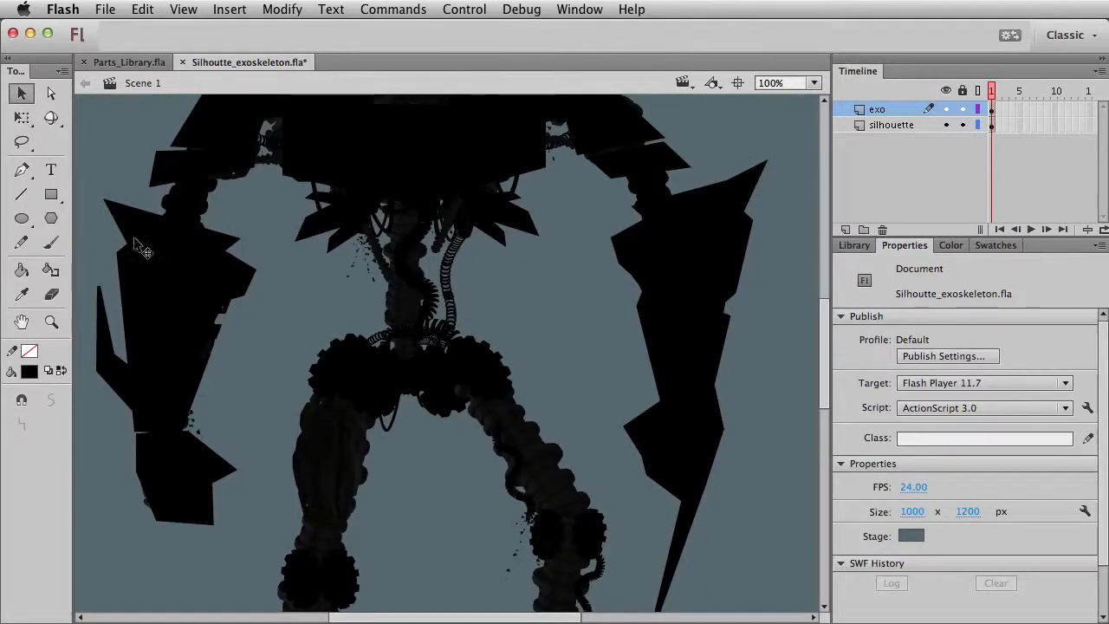
Step: Draw a black plate over the left hip gear and angle its outer corners
left_click(51, 195)
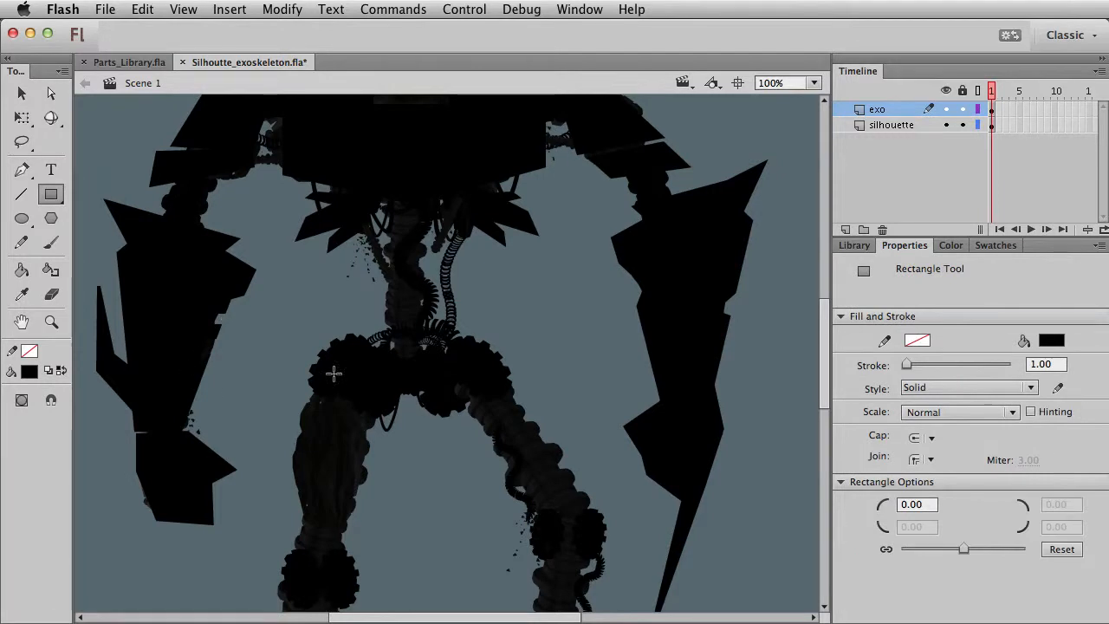
mouse_move(305, 336)
left_mouse_down()
mouse_move(350, 379)
mouse_move(379, 380)
left_mouse_up()
key("v")
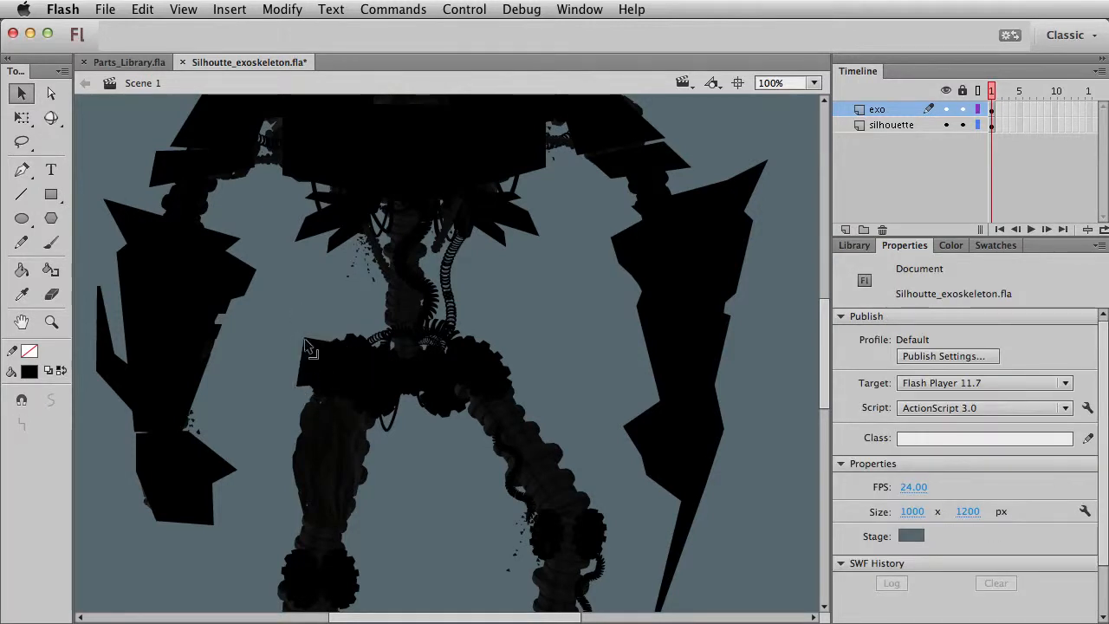
left_click_drag(308, 364, 303, 353)
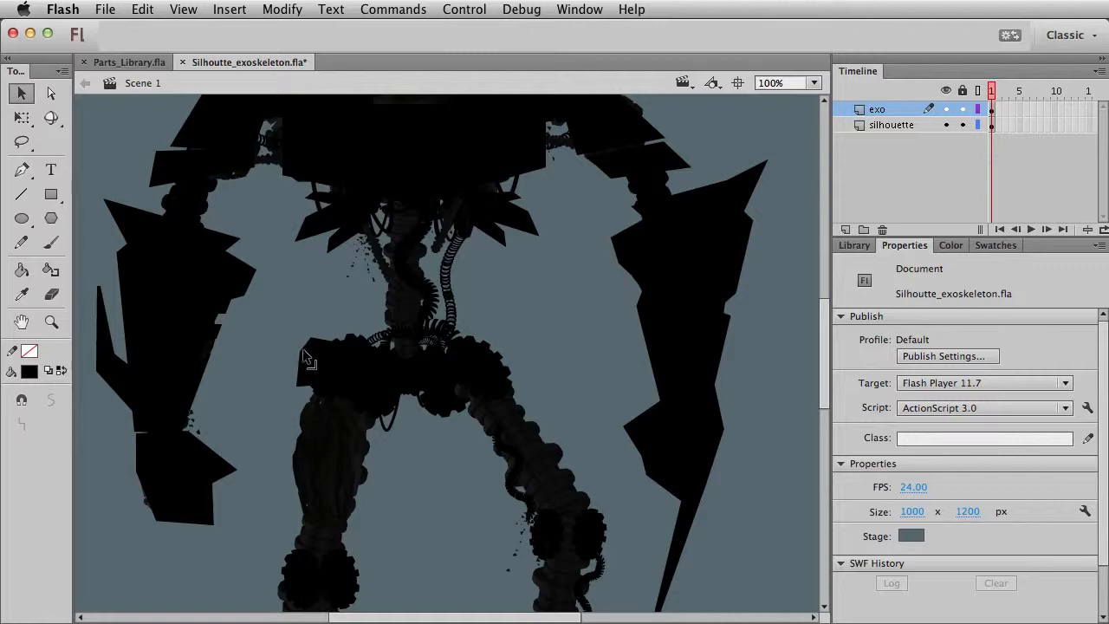
Step: Draw a black plate over the right hip gear and pull its corners into an angular, peaked shape
left_click(51, 194)
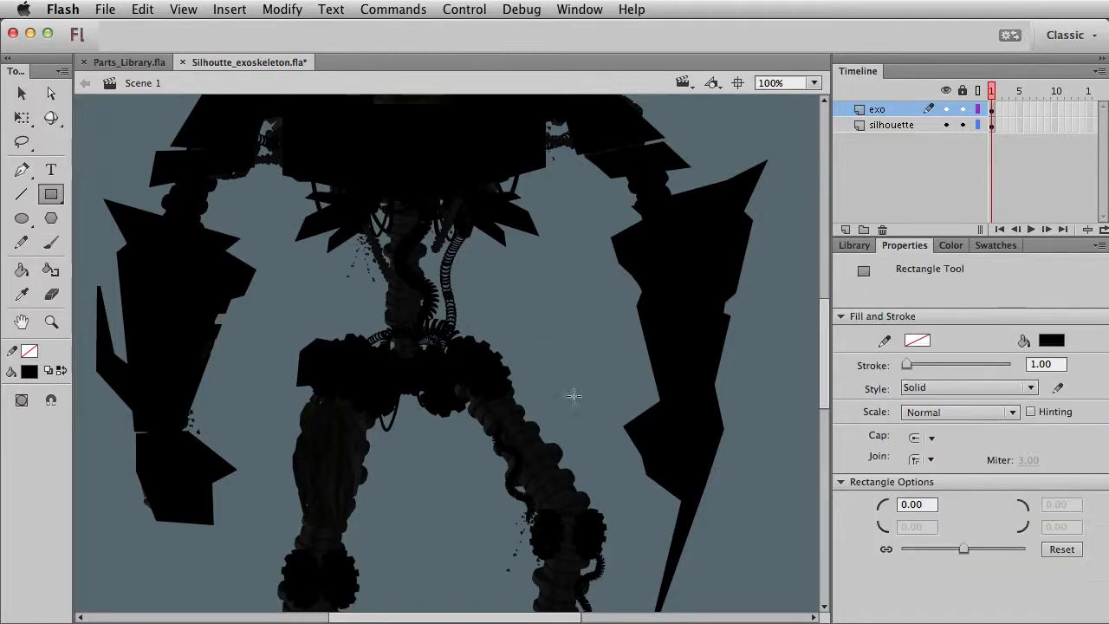
mouse_move(451, 347)
left_mouse_down()
mouse_move(527, 386)
mouse_move(494, 338)
mouse_move(505, 342)
mouse_move(501, 327)
left_mouse_up()
key("v")
left_click(519, 369)
left_click(533, 384)
left_click_drag(530, 382, 526, 362)
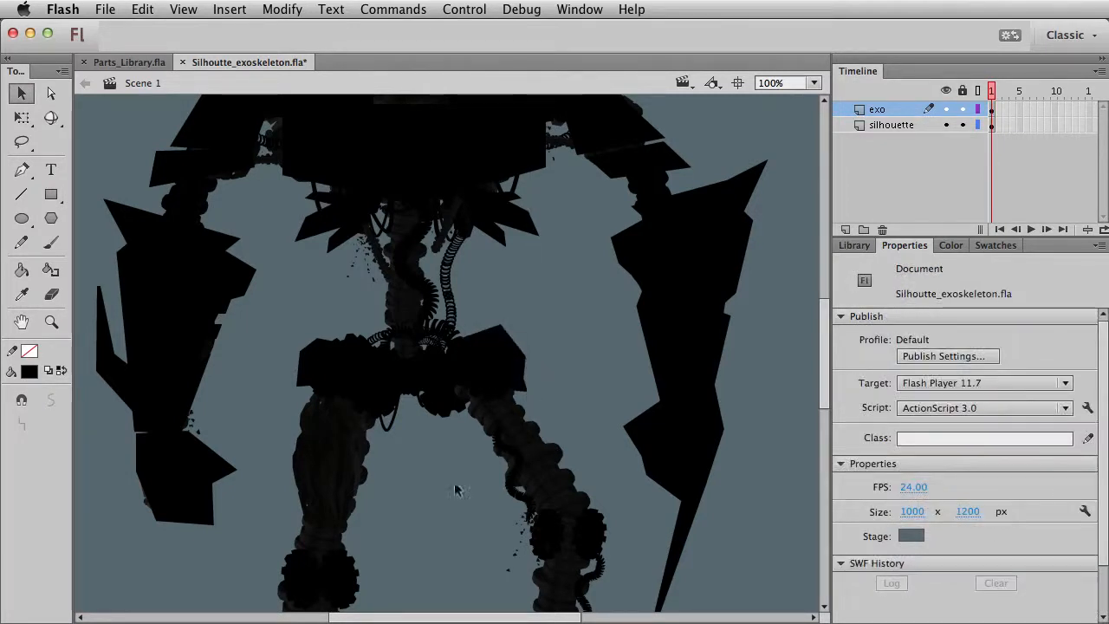
Step: Draw a black plate over the left upper thigh and slant its corners to follow the leg
left_click(46, 193)
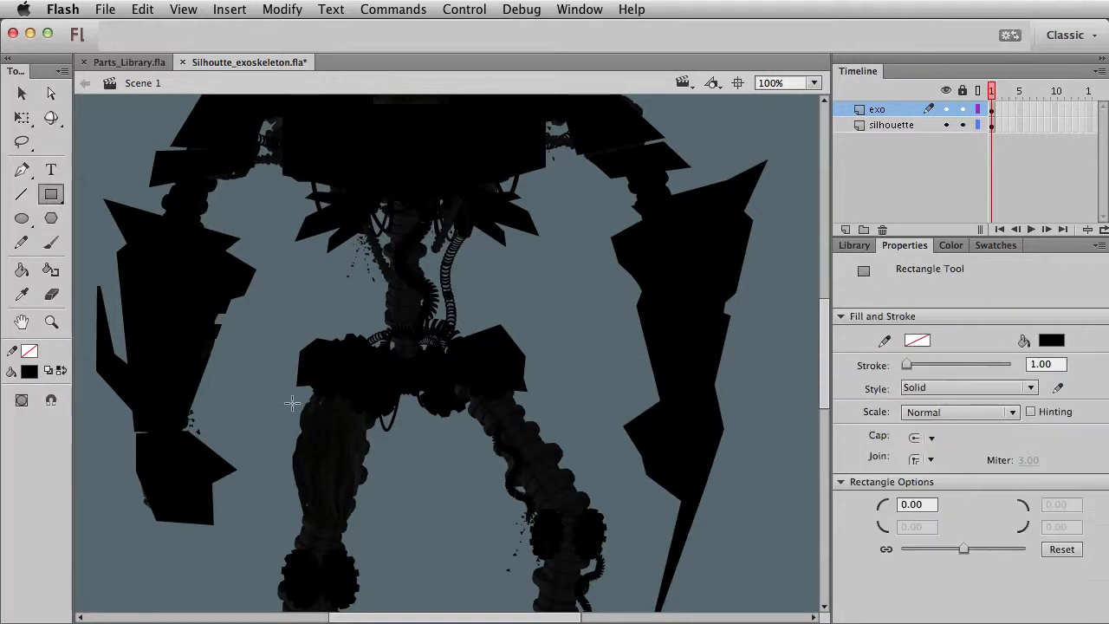
mouse_move(279, 421)
left_mouse_down()
mouse_move(401, 483)
mouse_move(389, 477)
left_mouse_up()
key("v")
left_click_drag(389, 421, 383, 401)
left_click_drag(279, 421, 294, 394)
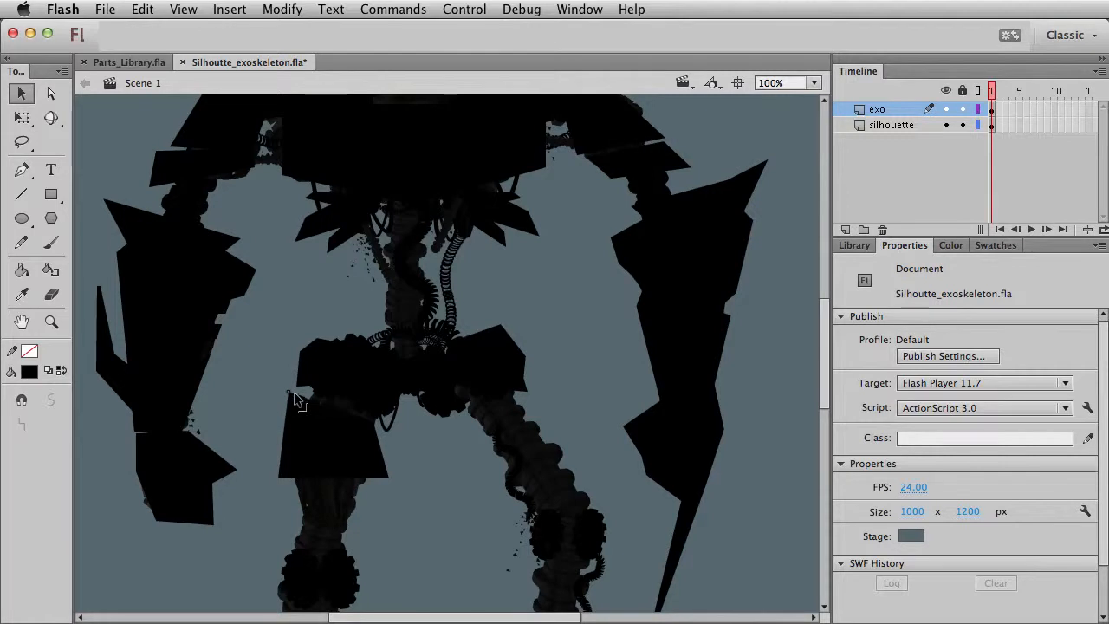
left_click_drag(384, 481, 374, 477)
Step: Add a thinner black plate directly below the left thigh plate, angling its lower edge and leaving a narrow gap between them
scroll(421, 465, "down", 2)
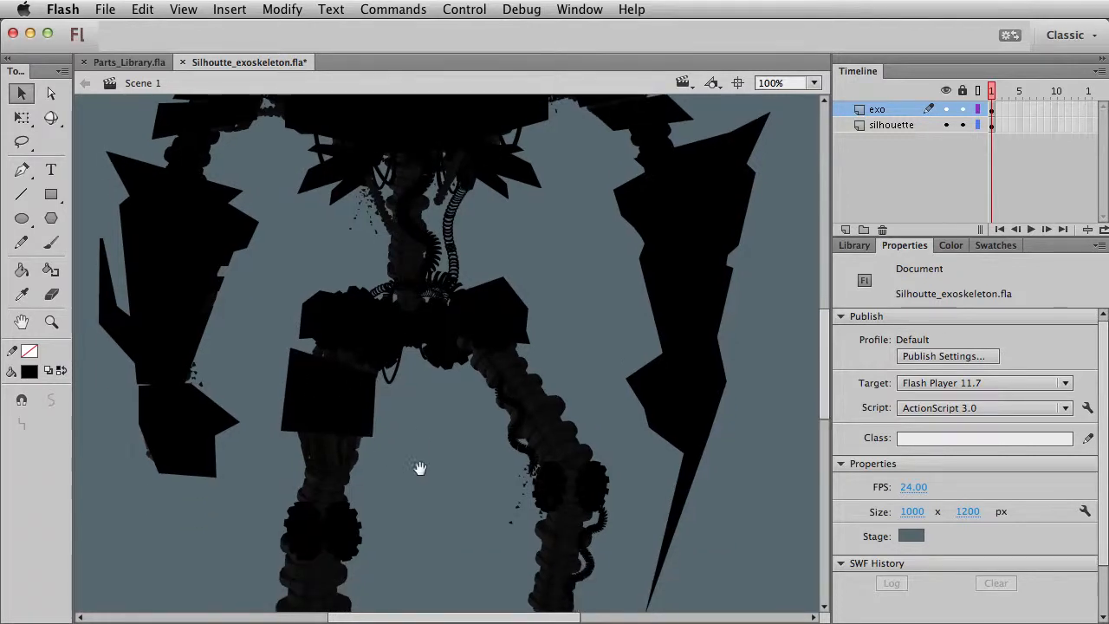
left_click(51, 194)
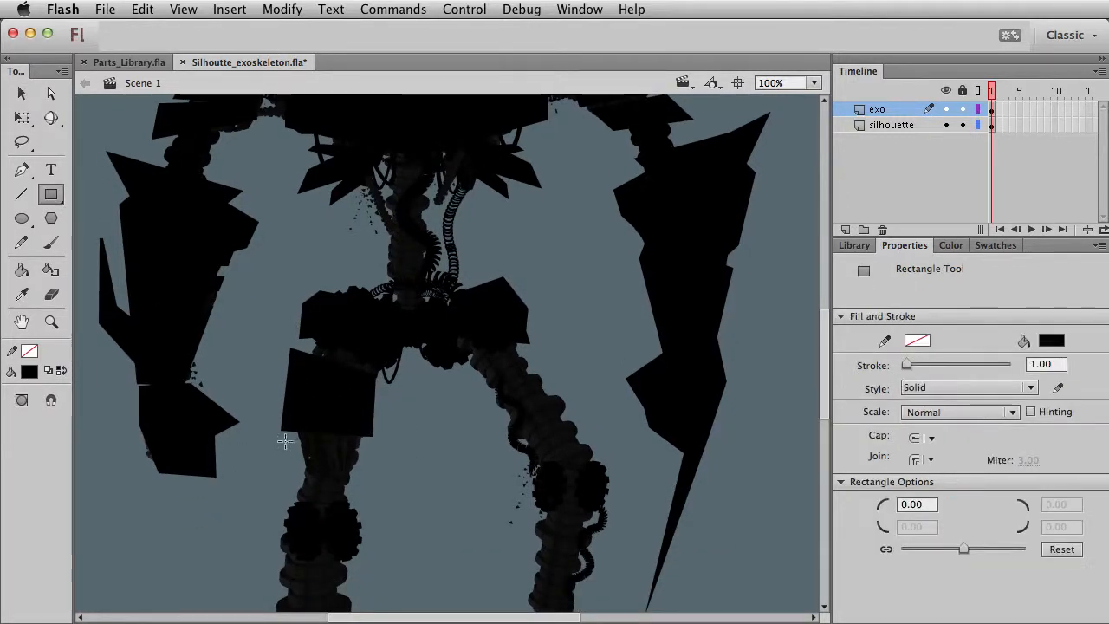
left_click_drag(284, 440, 375, 460)
key("v")
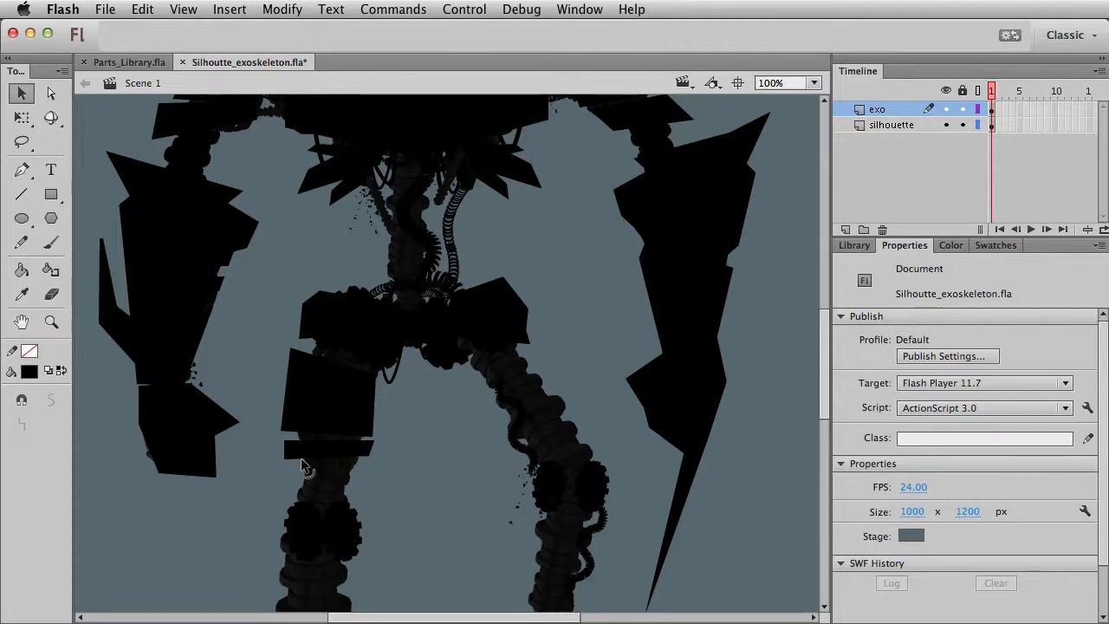
left_click_drag(295, 484, 281, 433)
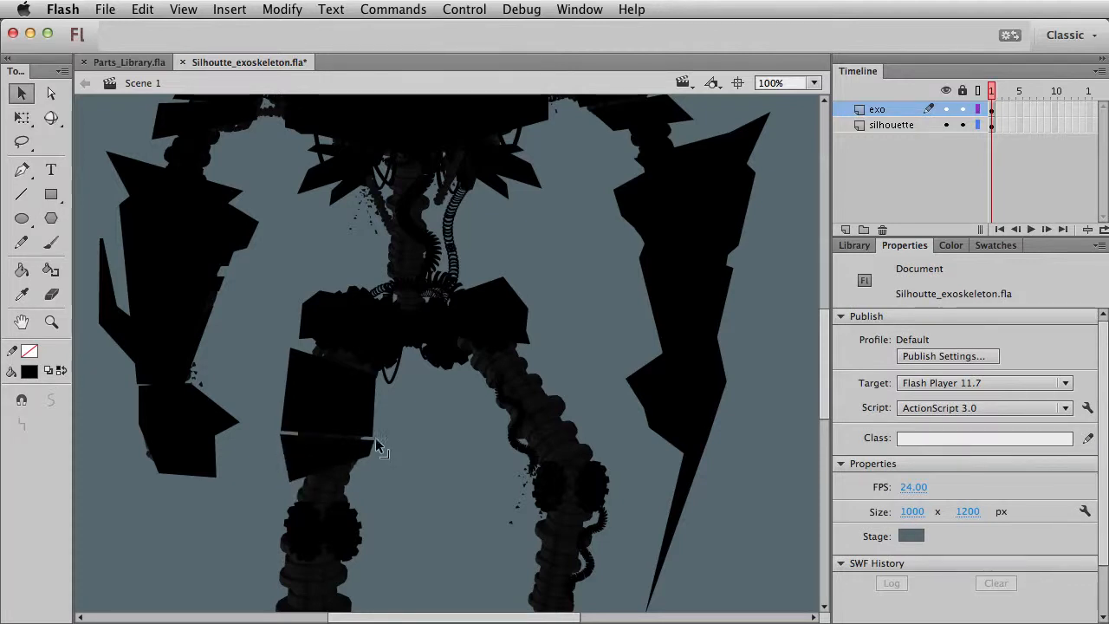
Step: Draw a black plate over the right upper thigh and move its corners so it tilts along the leg
scroll(370, 475, "left", 3)
scroll(370, 475, "up", 2)
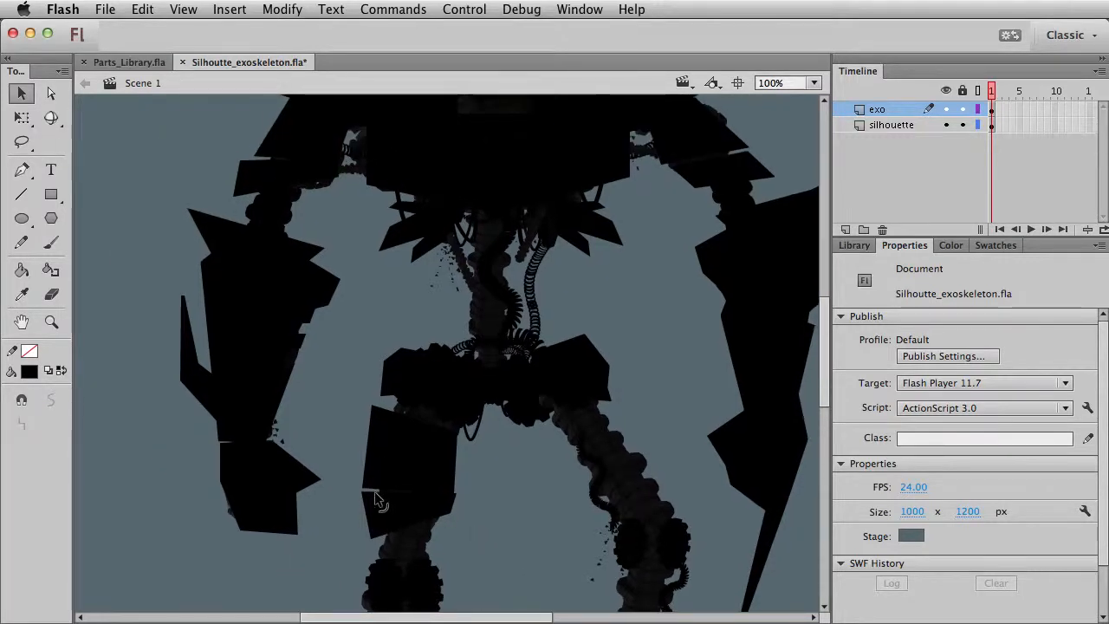
left_click(52, 194)
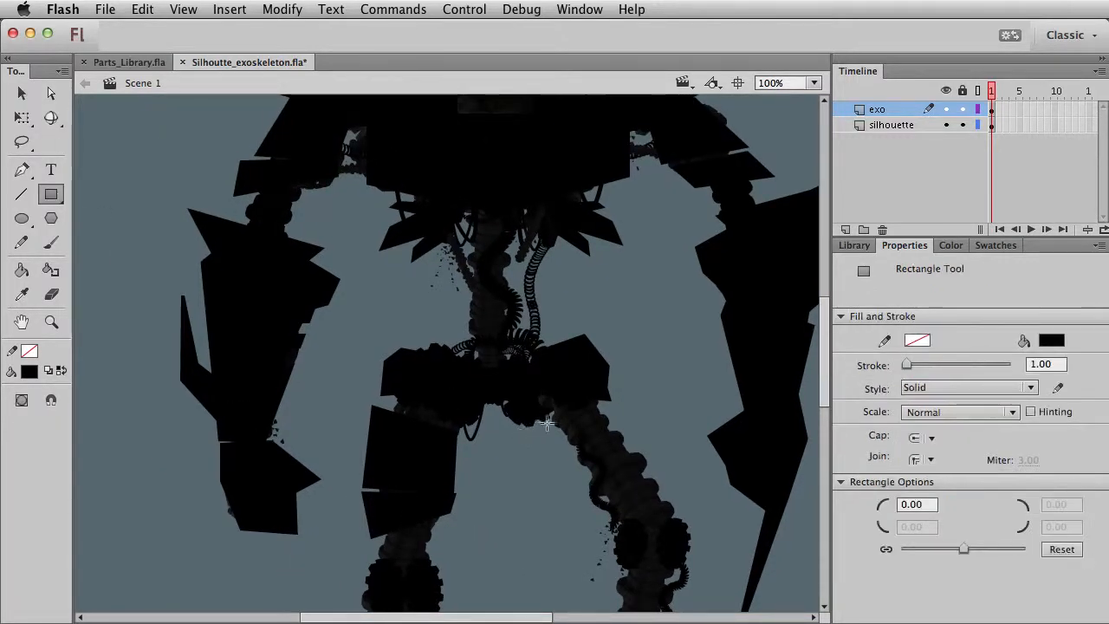
left_click_drag(541, 422, 635, 458)
scroll(556, 412, "right", 3)
scroll(556, 412, "down", 1)
key("v")
left_click_drag(520, 400, 507, 373)
left_click(516, 399)
left_click(520, 423)
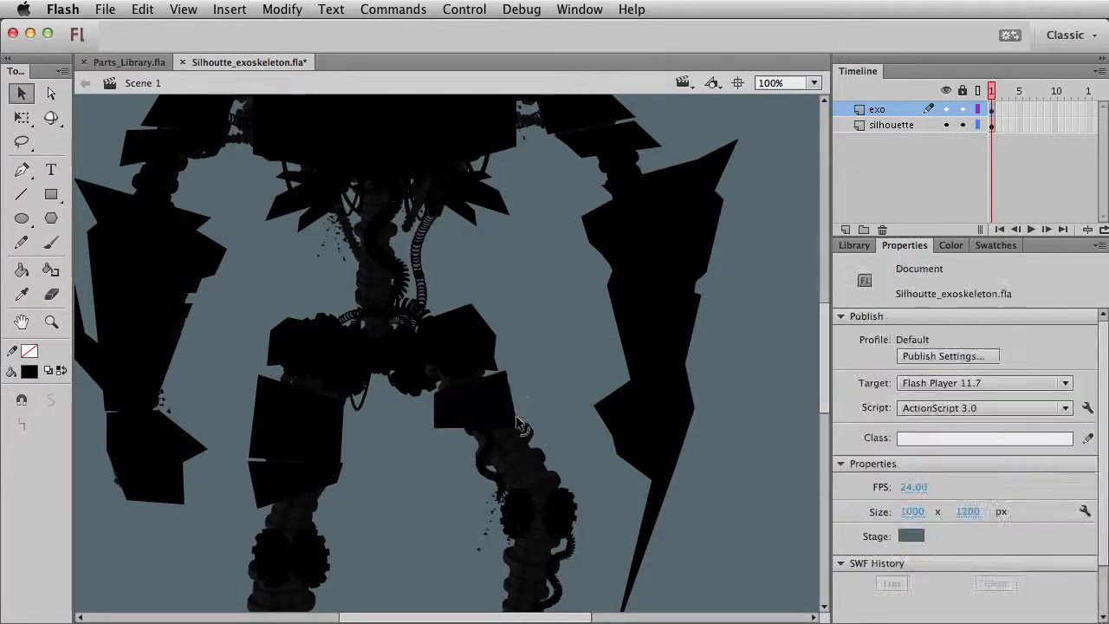
mouse_move(520, 423)
left_mouse_down()
mouse_move(533, 404)
mouse_move(529, 416)
left_mouse_up()
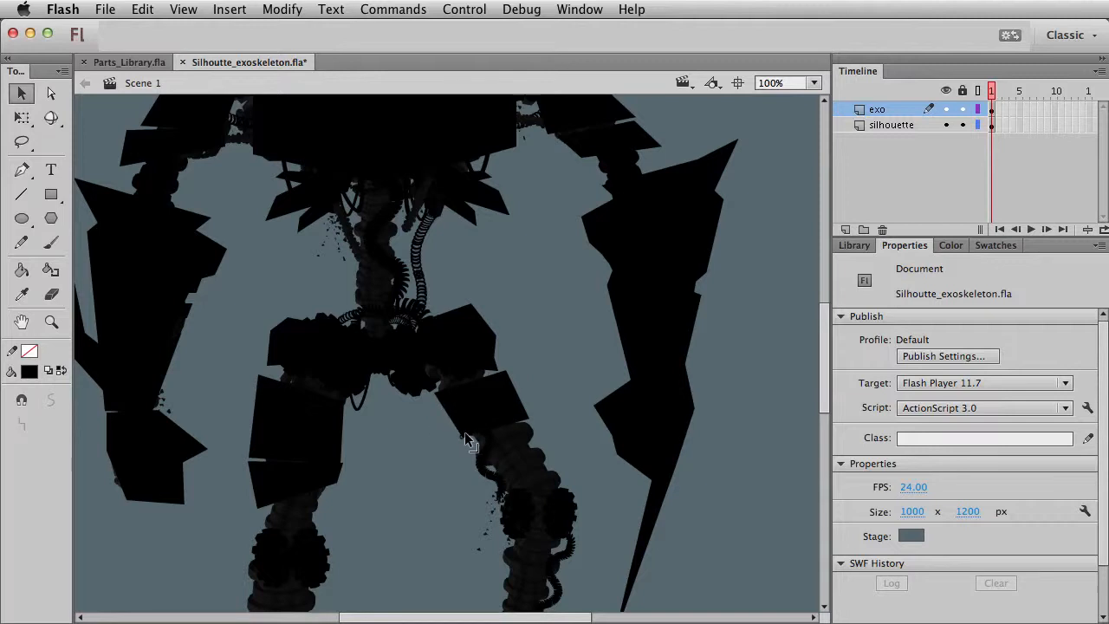
left_click_drag(465, 438, 436, 404)
left_click_drag(520, 389, 520, 363)
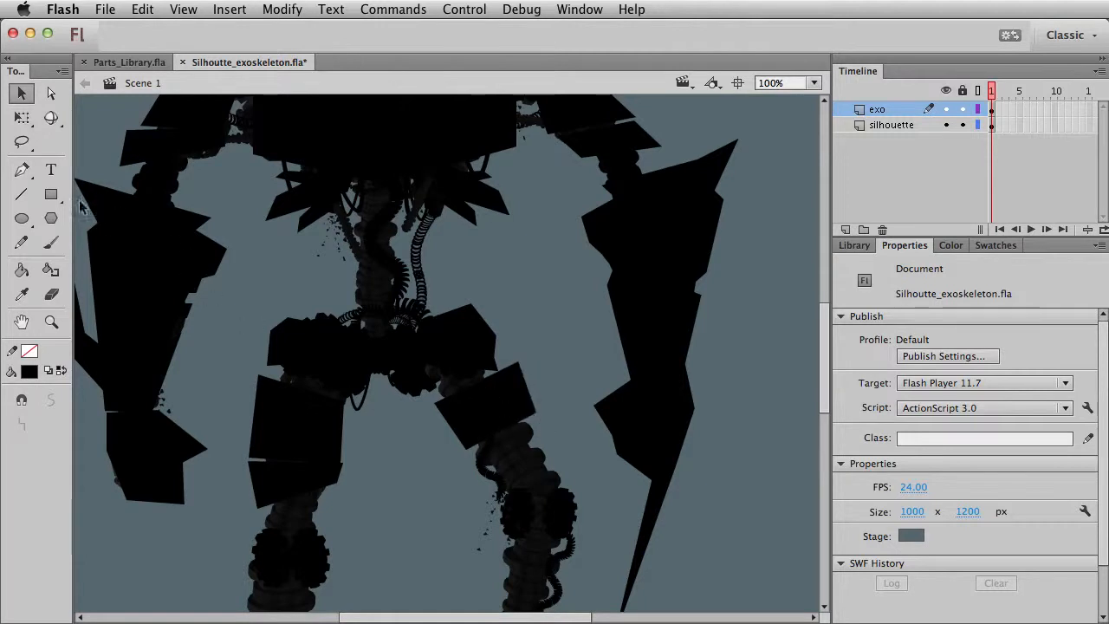
Step: Add a smaller angled black plate below the right thigh plate, separated from it by a narrow gap
left_click(51, 195)
left_click_drag(539, 455, 544, 421)
key("v")
left_click_drag(460, 511, 526, 318)
Step: Draw a black plate over the top of the head and bend its edges into a rounded helmet
left_click_drag(545, 386, 540, 577)
left_click_drag(460, 243, 513, 316)
left_click_drag(562, 403, 535, 488)
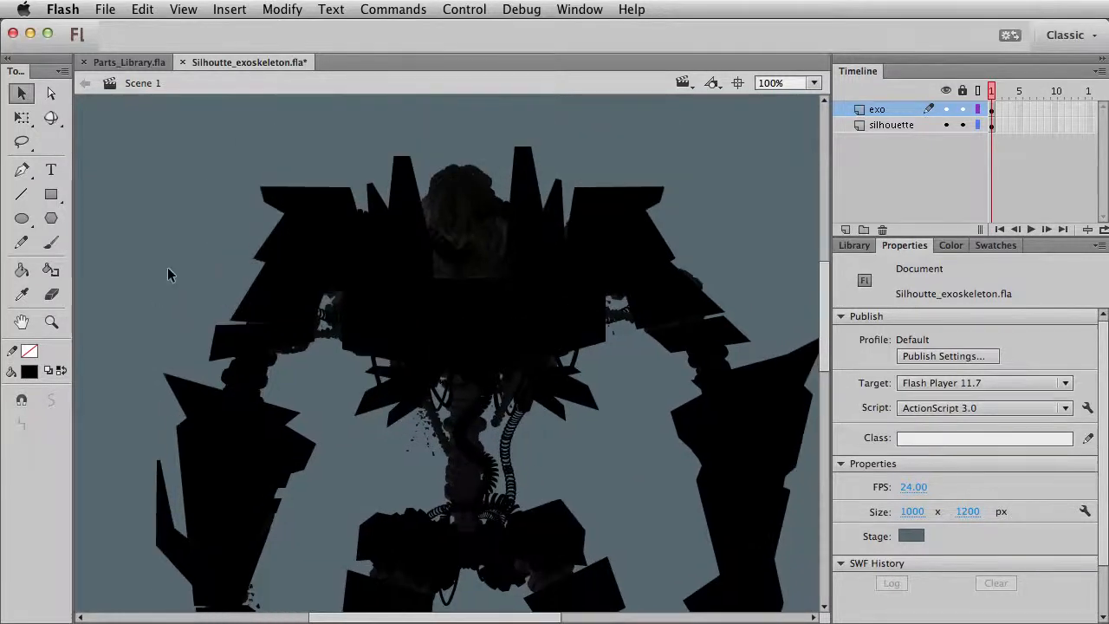
left_click(50, 194)
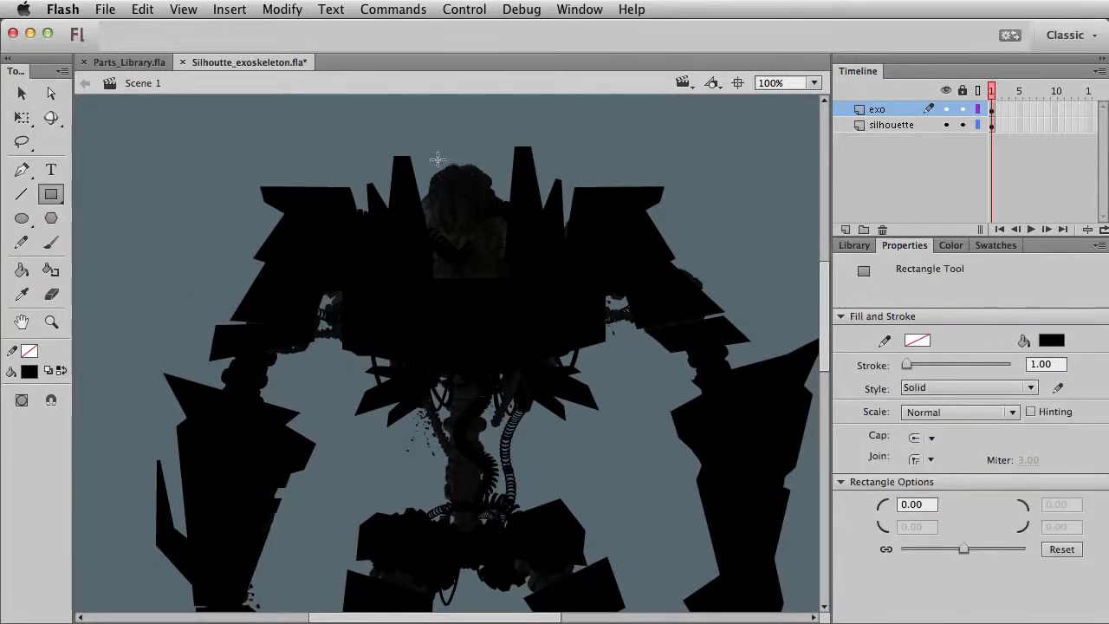
left_click_drag(433, 158, 495, 193)
key("v")
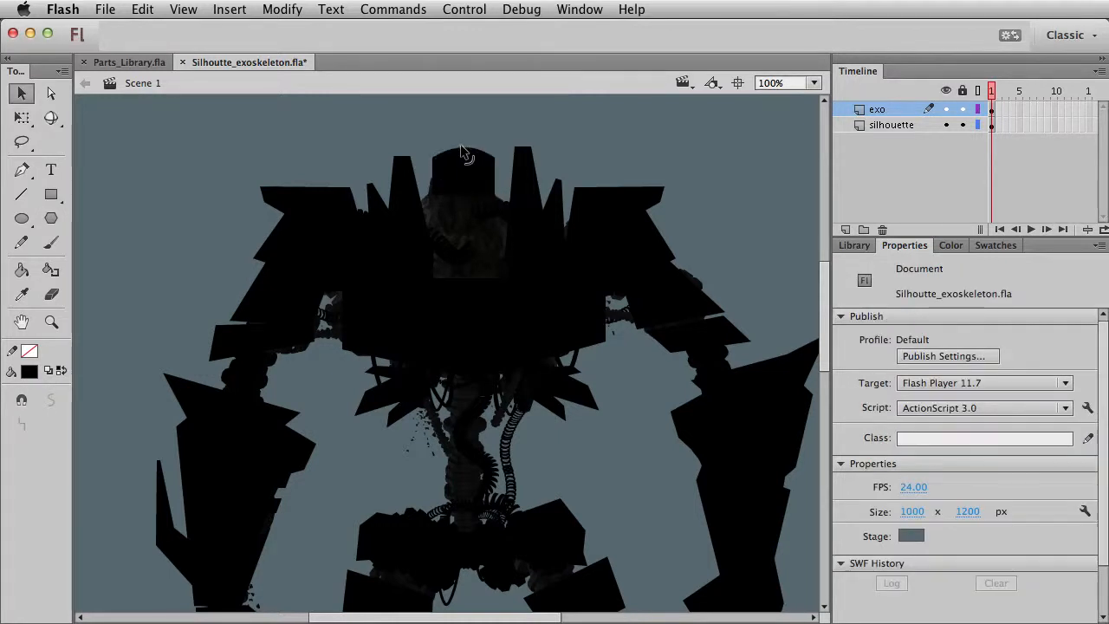
left_click_drag(436, 168, 439, 175)
left_click(451, 194)
left_click(460, 141)
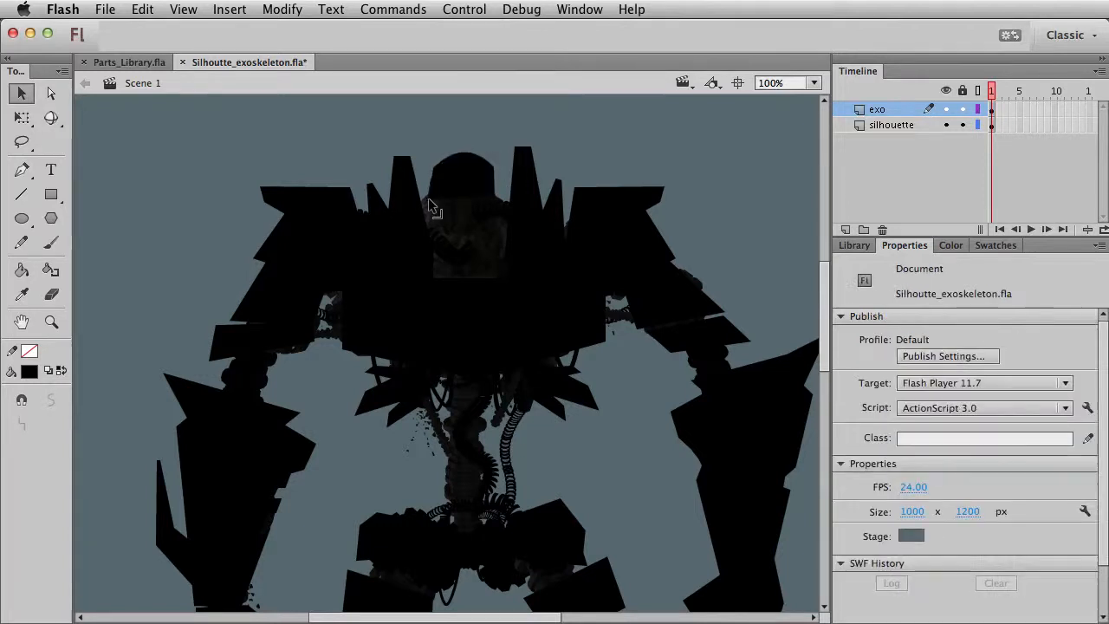
left_click(471, 190)
left_click(502, 154)
left_click(501, 204)
left_click(505, 235)
Step: Draw a black plate below the left knee and pull its corners into a long, six-sided shin guard tapering to the ankle
left_click_drag(528, 460, 496, 168)
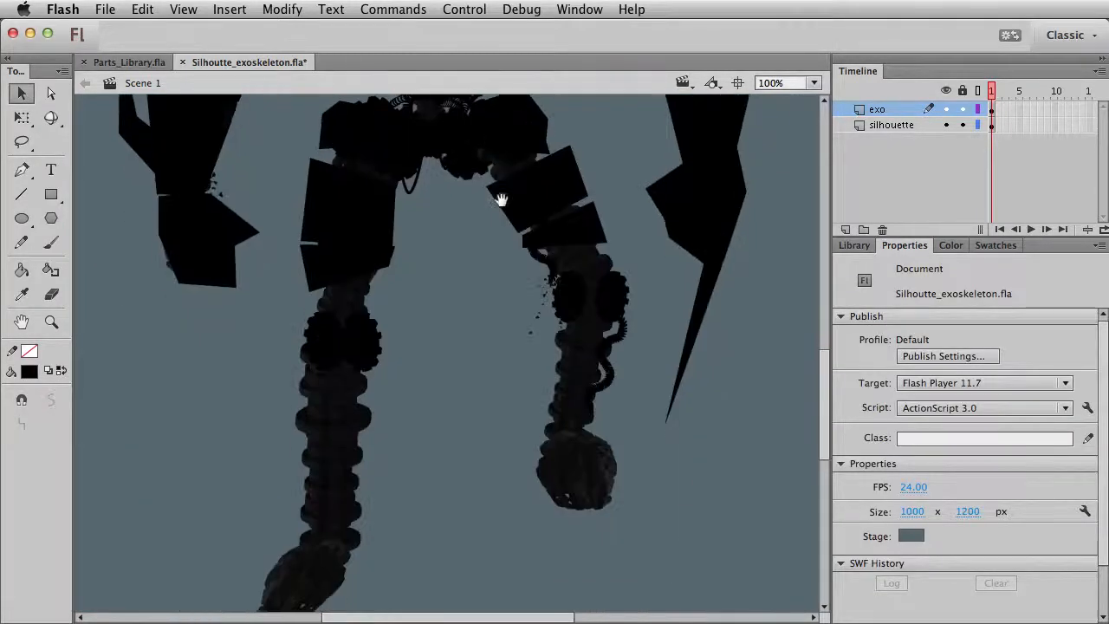
scroll(370, 338, "down", 2)
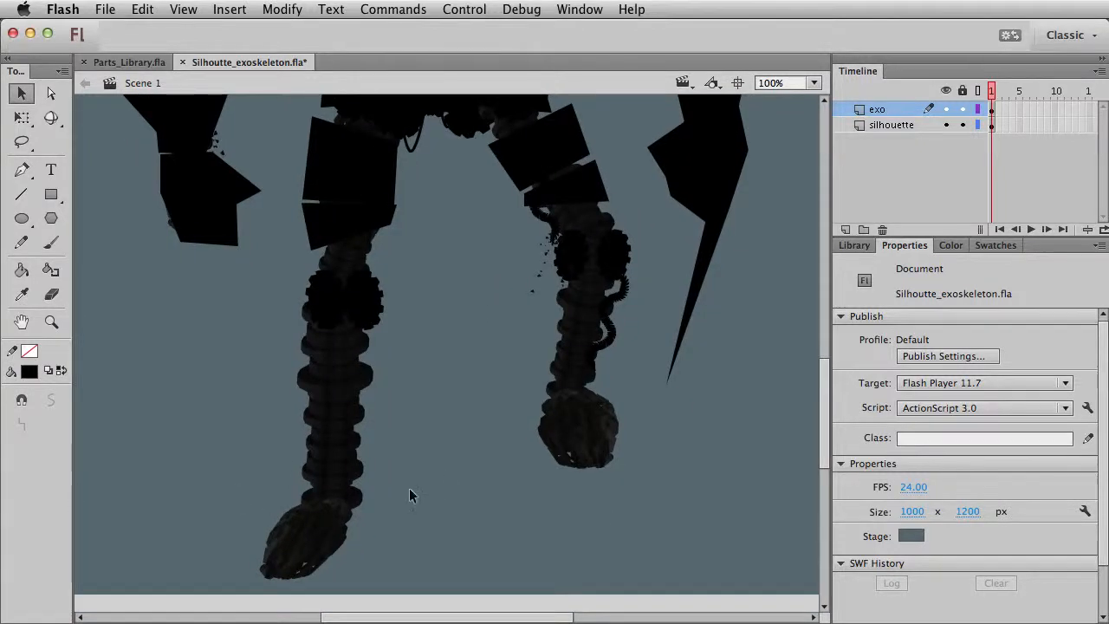
left_click_drag(467, 376, 471, 384)
left_click(50, 194)
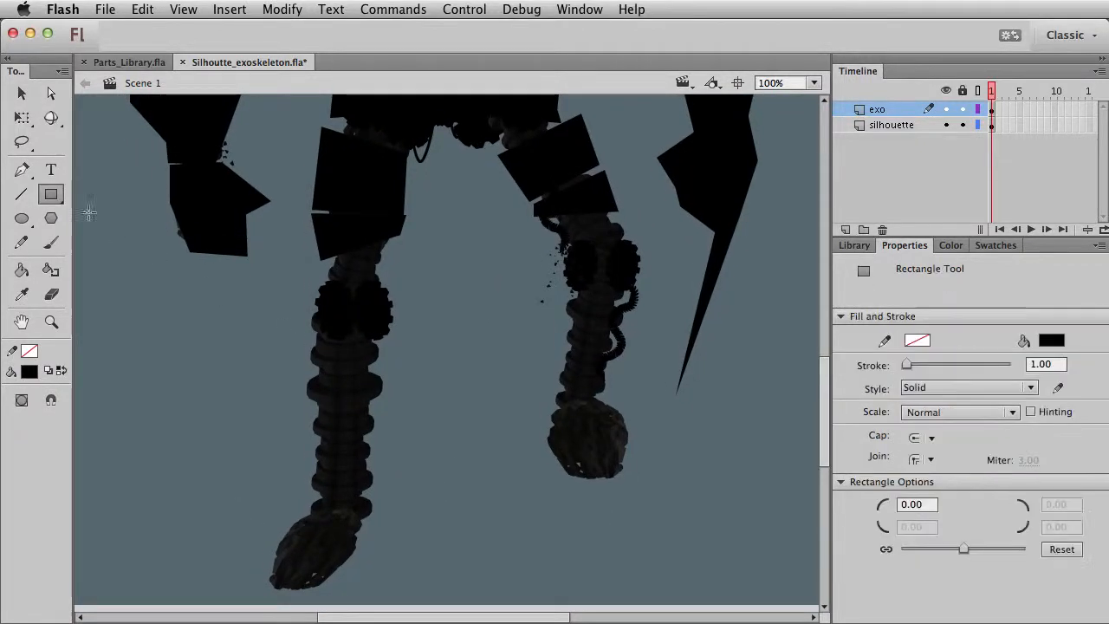
mouse_move(312, 310)
left_mouse_down()
mouse_move(382, 360)
mouse_move(428, 377)
left_mouse_up()
key("v")
left_click(360, 372)
left_click(424, 425)
left_click_drag(313, 374, 307, 483)
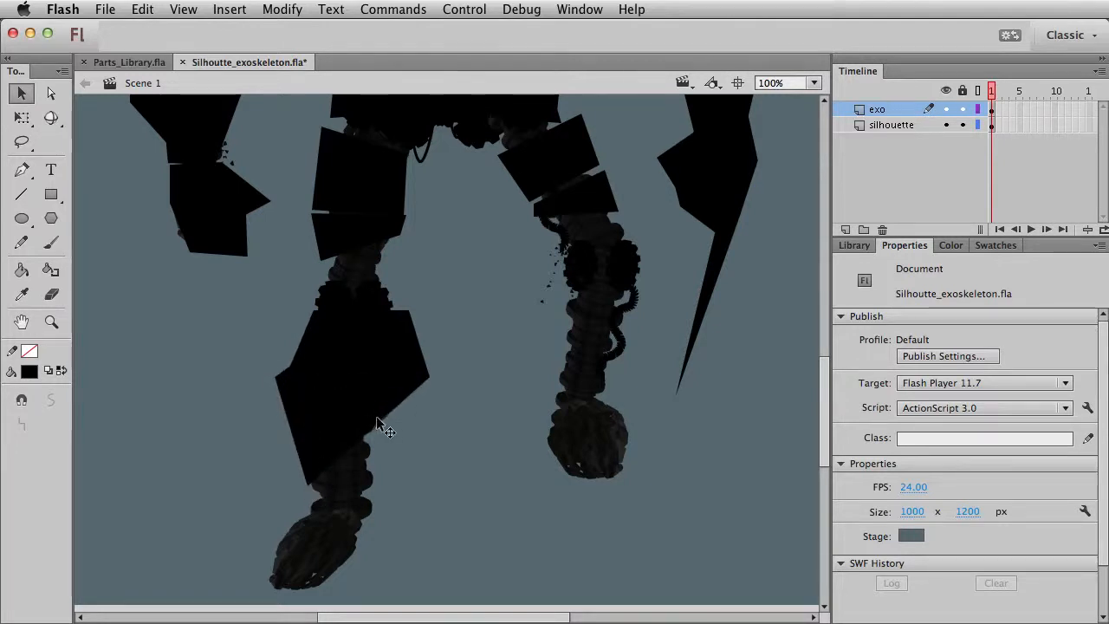
left_click_drag(377, 421, 387, 518)
left_click_drag(429, 386, 432, 390)
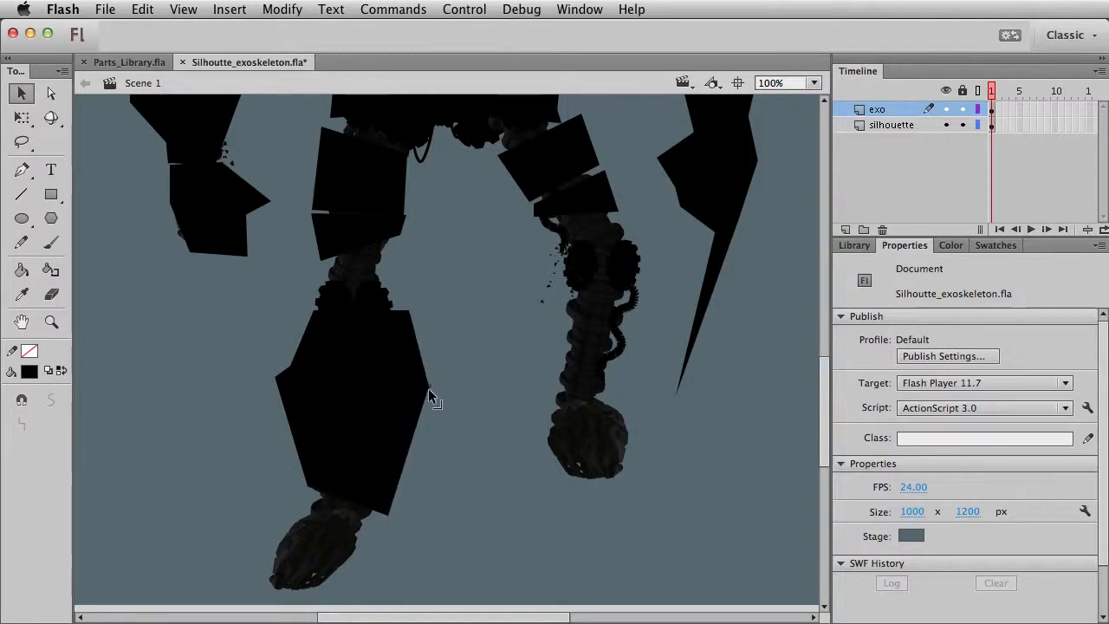
Step: Extend the bottom of the left shin guard over the foot as a flared boot with cut corners
scroll(406, 314, "down", 3)
scroll(406, 314, "left", 2)
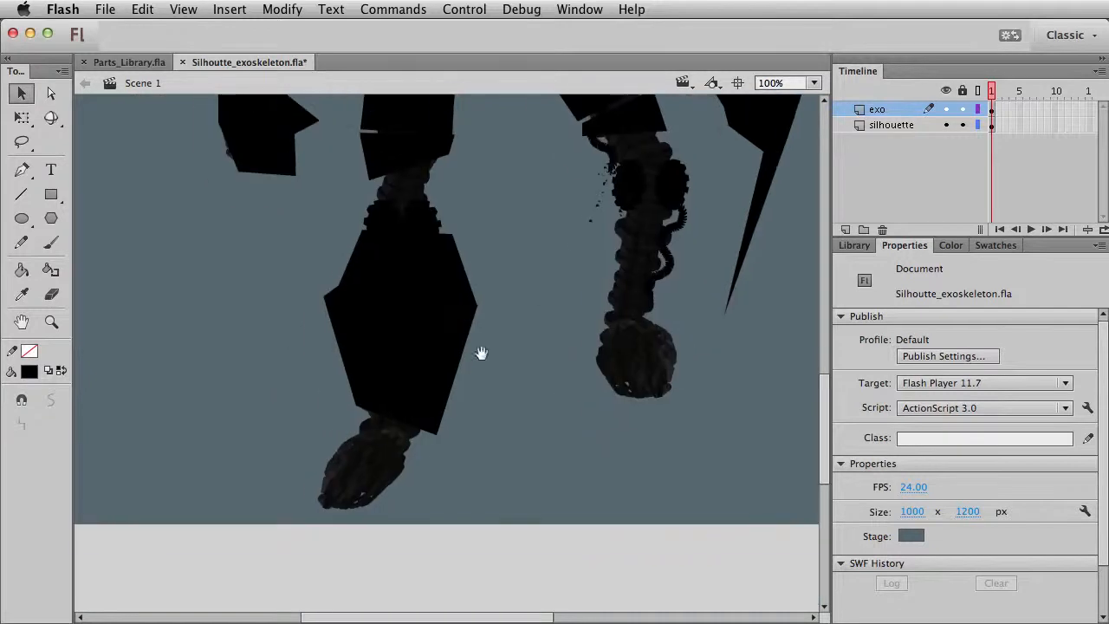
left_click_drag(379, 410, 313, 497)
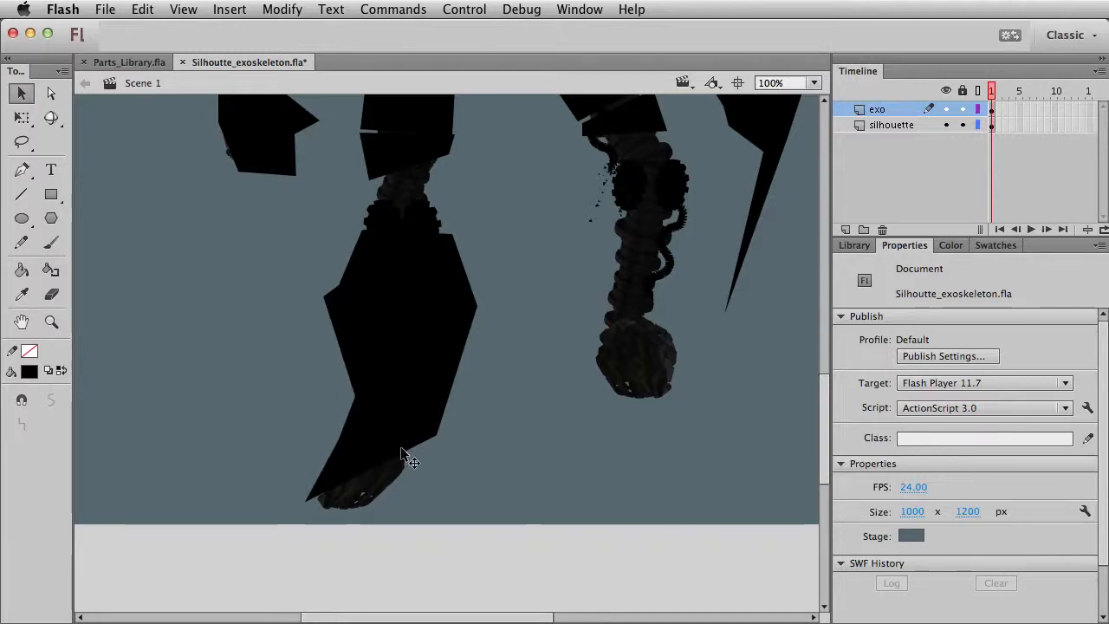
left_click_drag(401, 449, 319, 518)
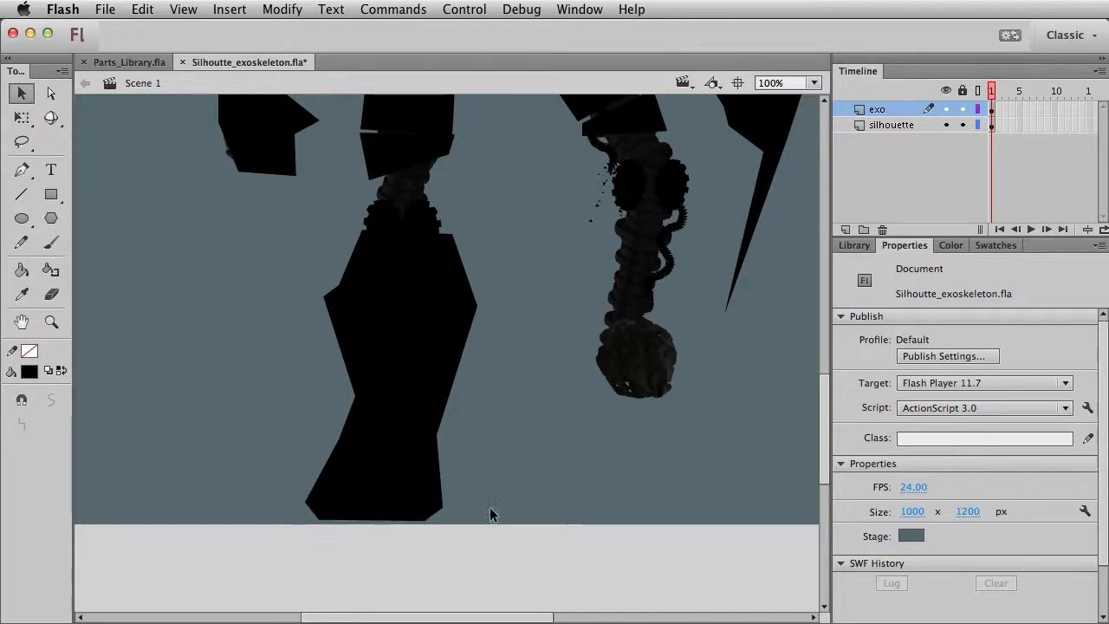
Step: Draw a separate black rectangle beside the left leg and shape it into a boot with a pointed toe and flared heel
key("r")
left_click_drag(119, 232, 238, 382)
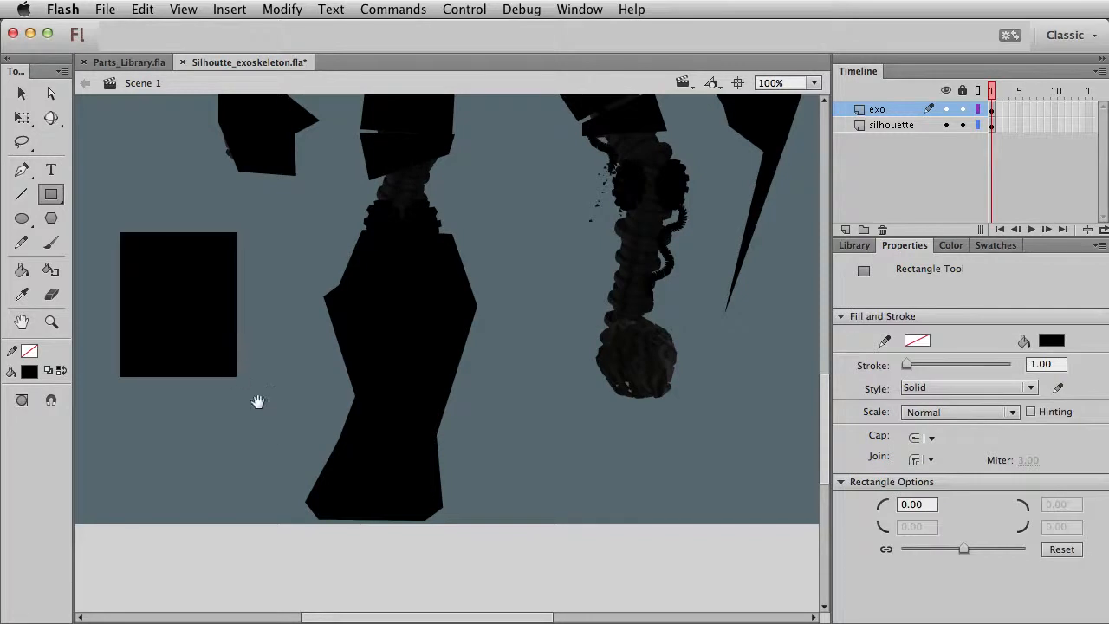
scroll(238, 381, "left", 5)
key("v")
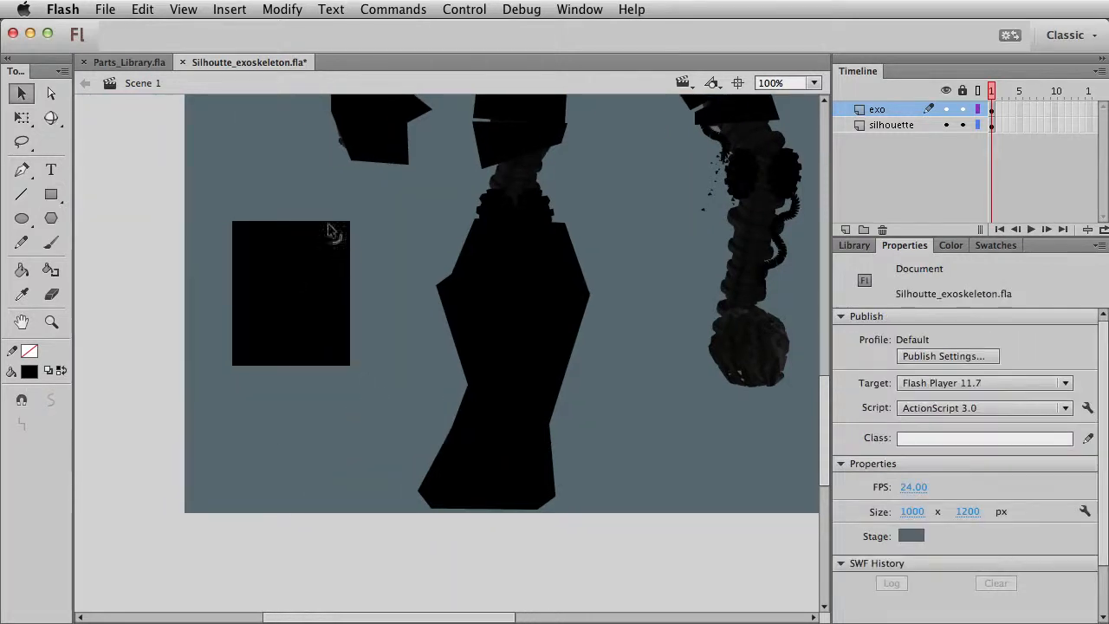
left_click(346, 363)
left_click(359, 429)
left_click_drag(243, 365, 363, 418)
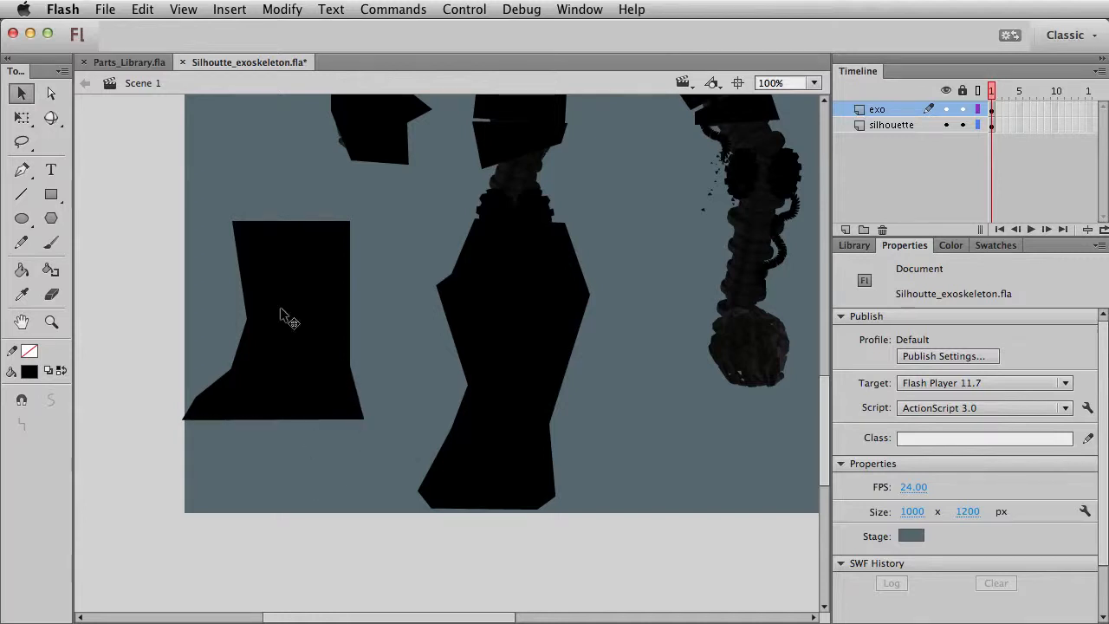
Step: Refine the separate boot by squaring off the toe and narrowing the back of the ankle
left_click(241, 242)
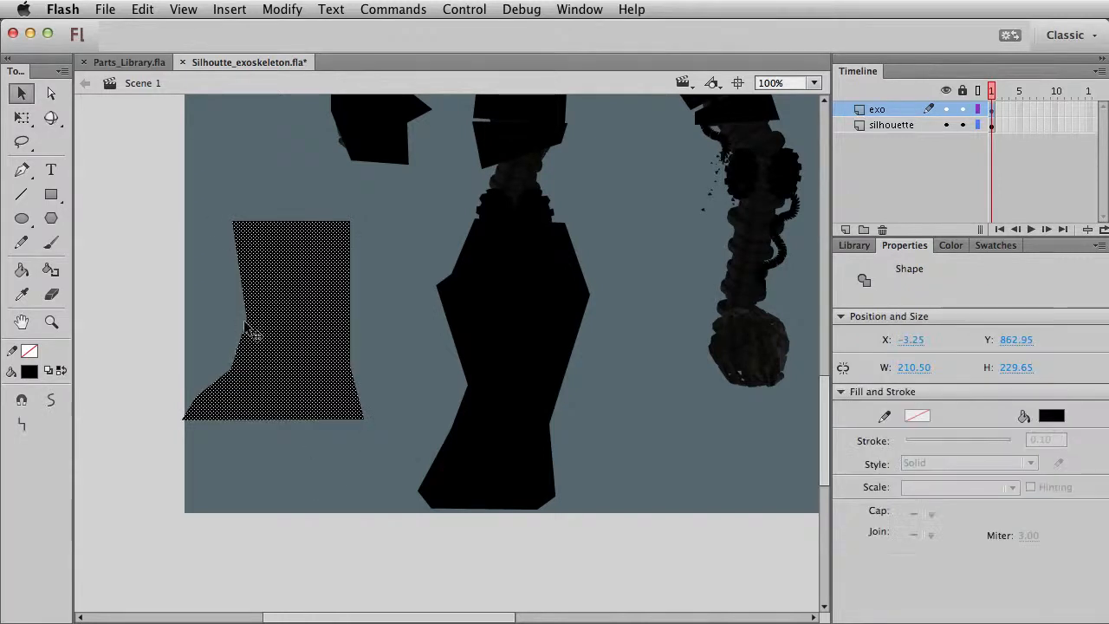
left_click(200, 395)
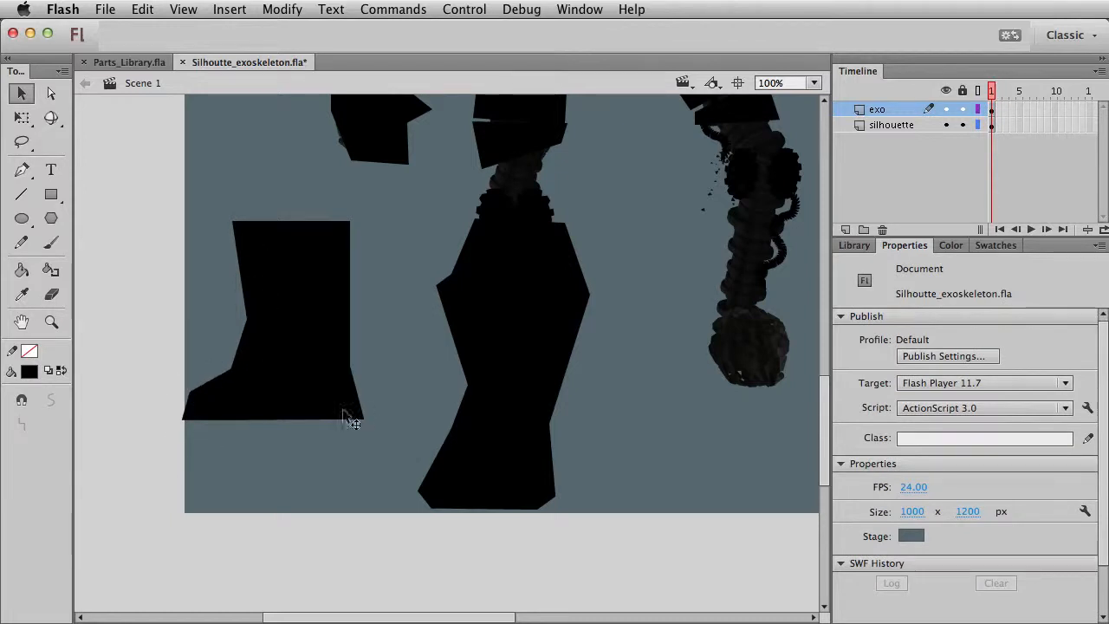
left_click_drag(350, 361, 343, 367)
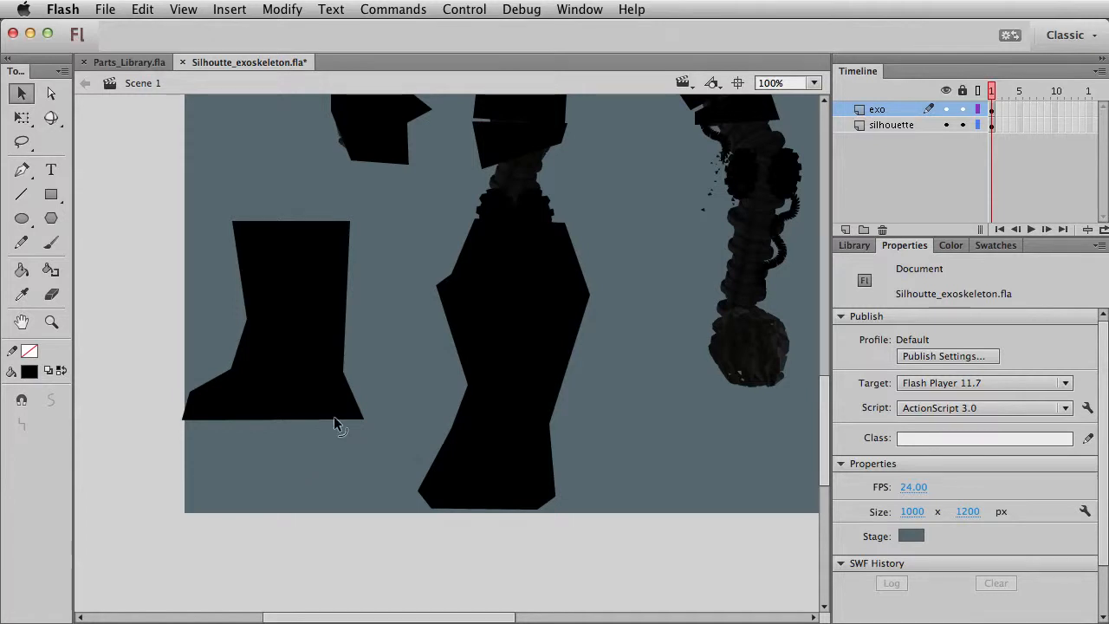
mouse_move(334, 417)
left_mouse_down()
mouse_move(329, 407)
mouse_move(316, 417)
left_mouse_up()
scroll(317, 502, "right", 5)
scroll(318, 502, "up", 3)
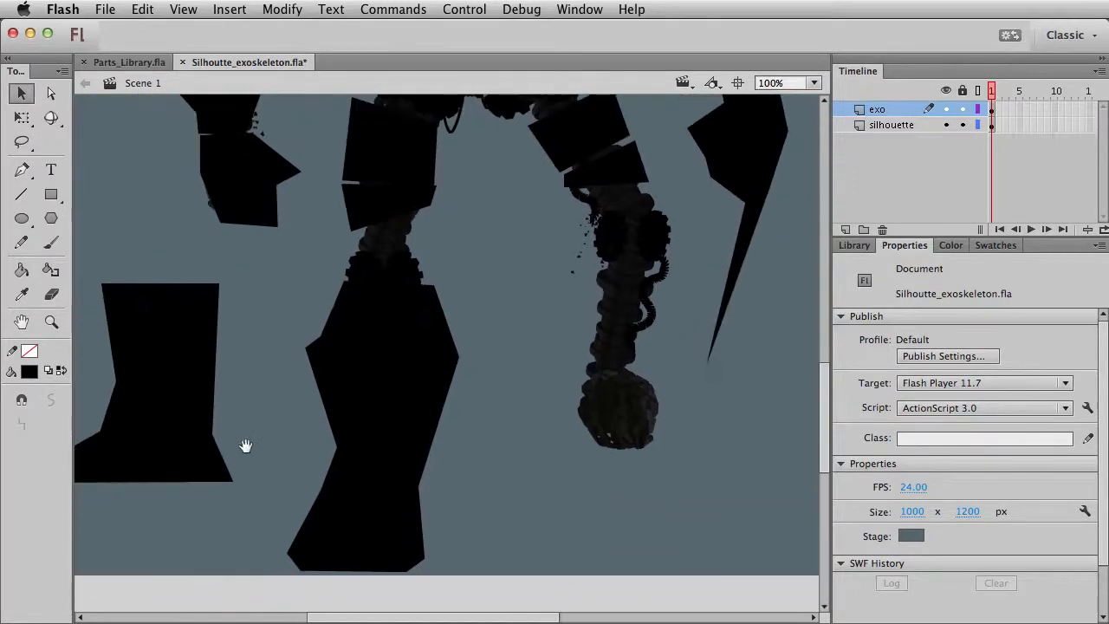
left_click(51, 195)
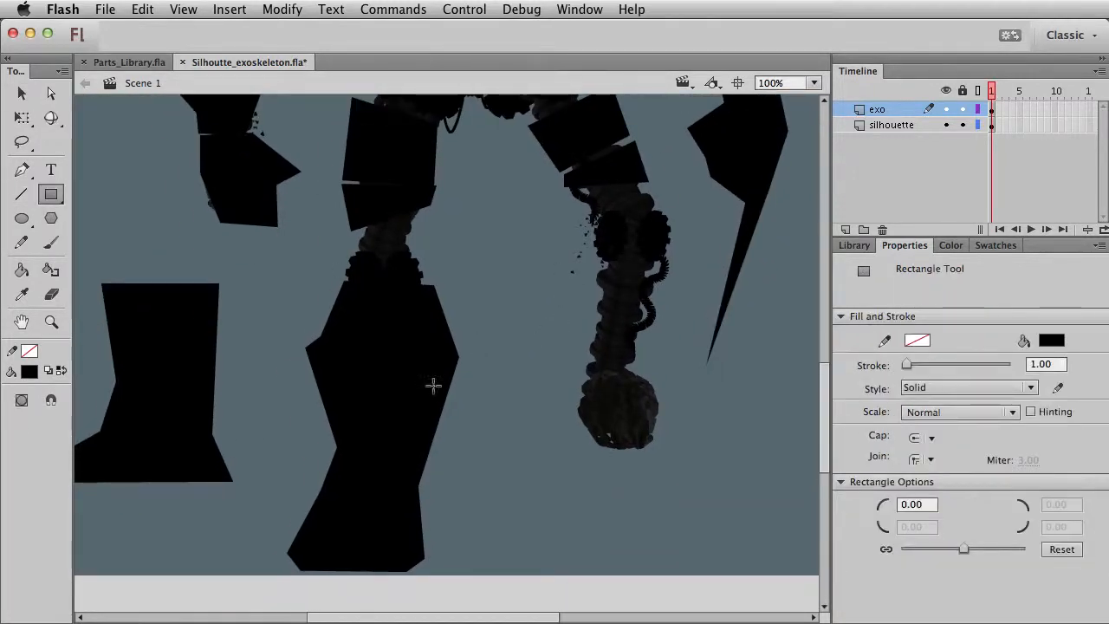
key("v")
scroll(502, 376, "left", 5)
scroll(503, 376, "down", 1)
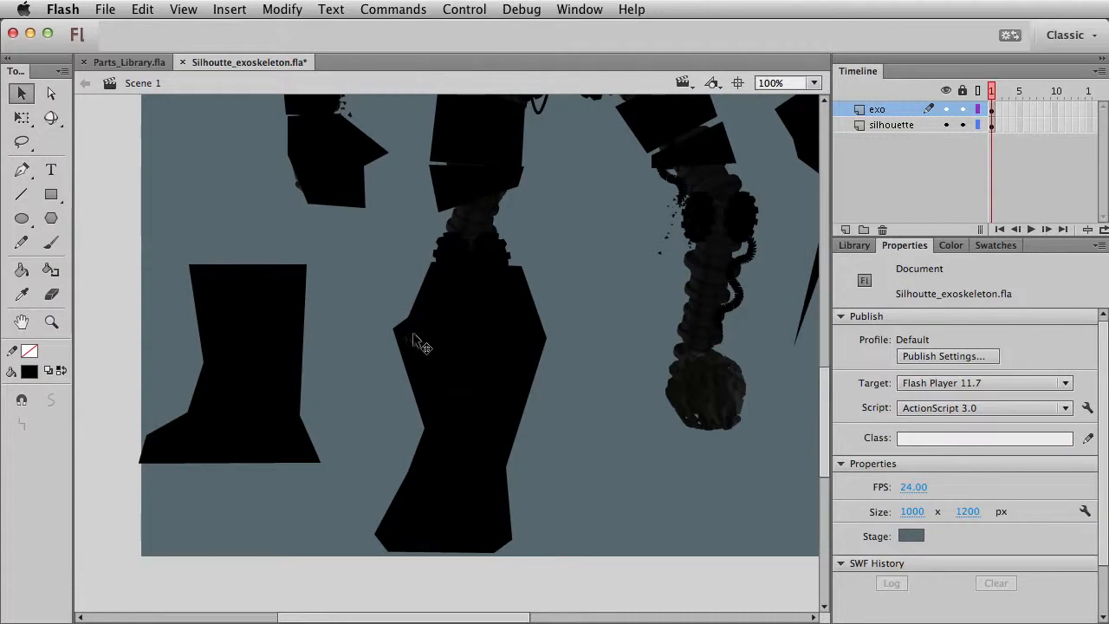
left_click(423, 376)
key("Escape")
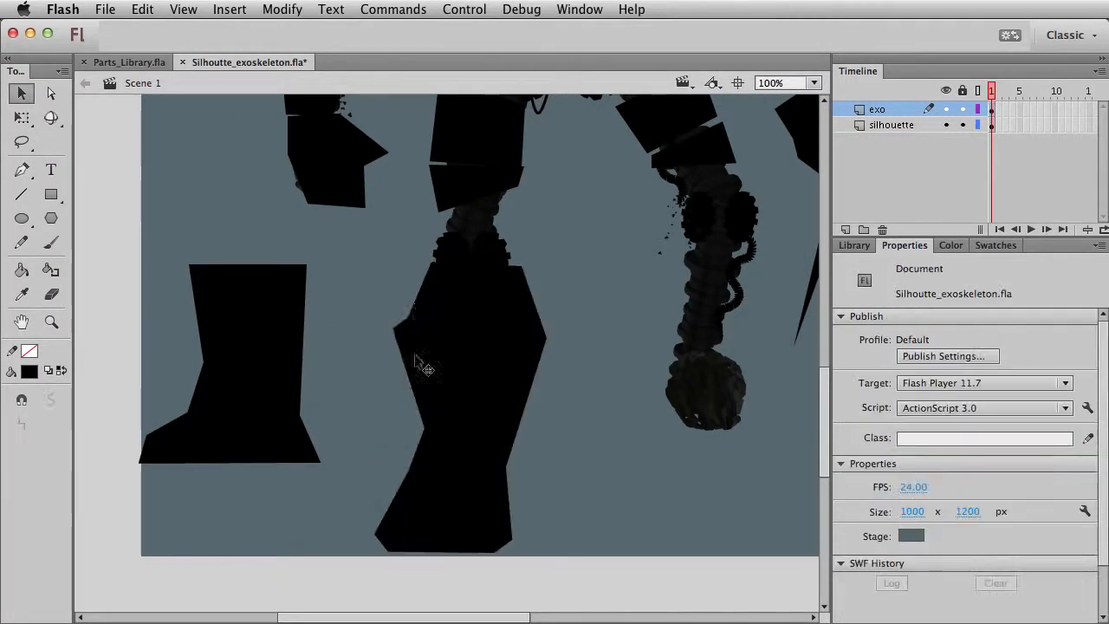
left_click_drag(435, 263, 395, 267)
left_click_drag(408, 314, 395, 326)
left_click(530, 335)
key("Escape")
key("ctrl+z")
key("ctrl+z")
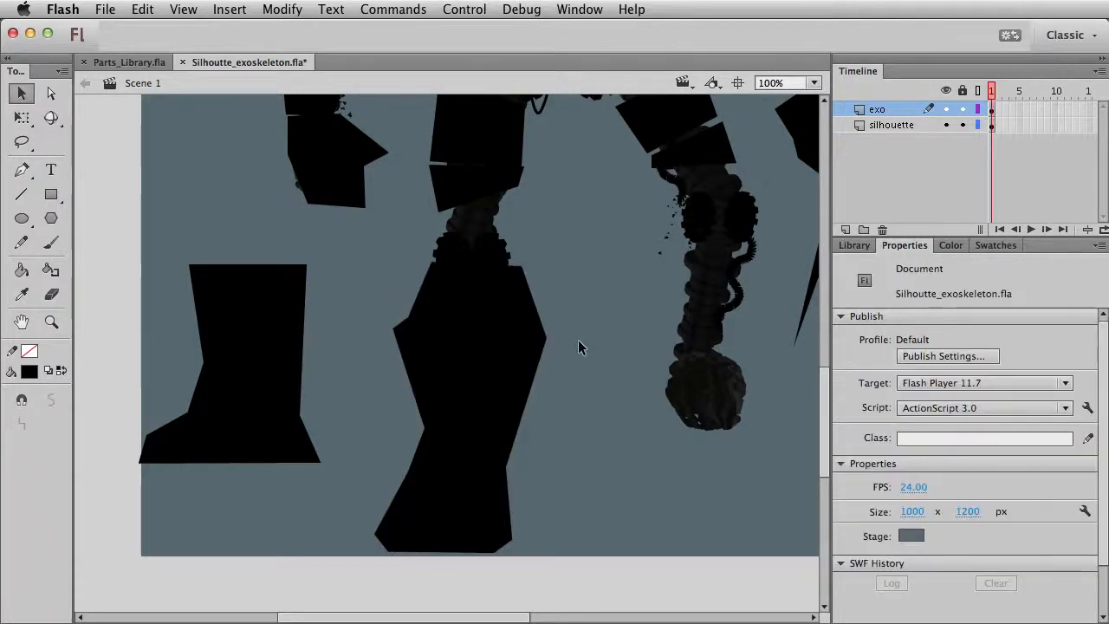
Step: Draw a black rectangle below the right knee and pull its corners down into a long leg guard ending in a pointed-toe boot
scroll(578, 342, "right", 5)
scroll(578, 342, "up", 1)
key("t")
key("r")
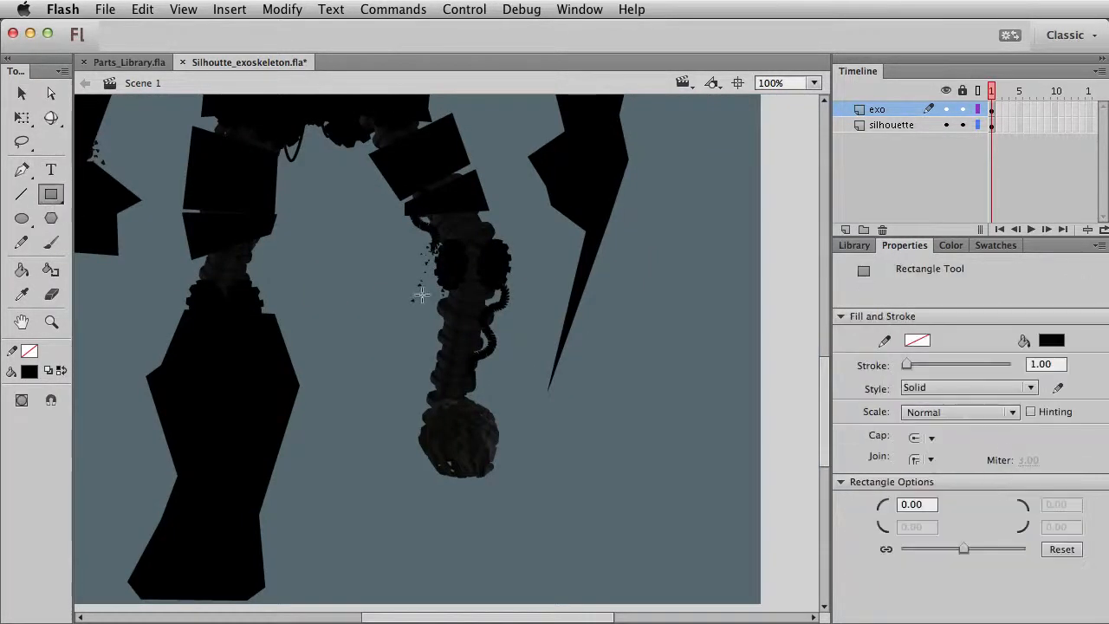
left_click_drag(424, 262, 527, 331)
key("v")
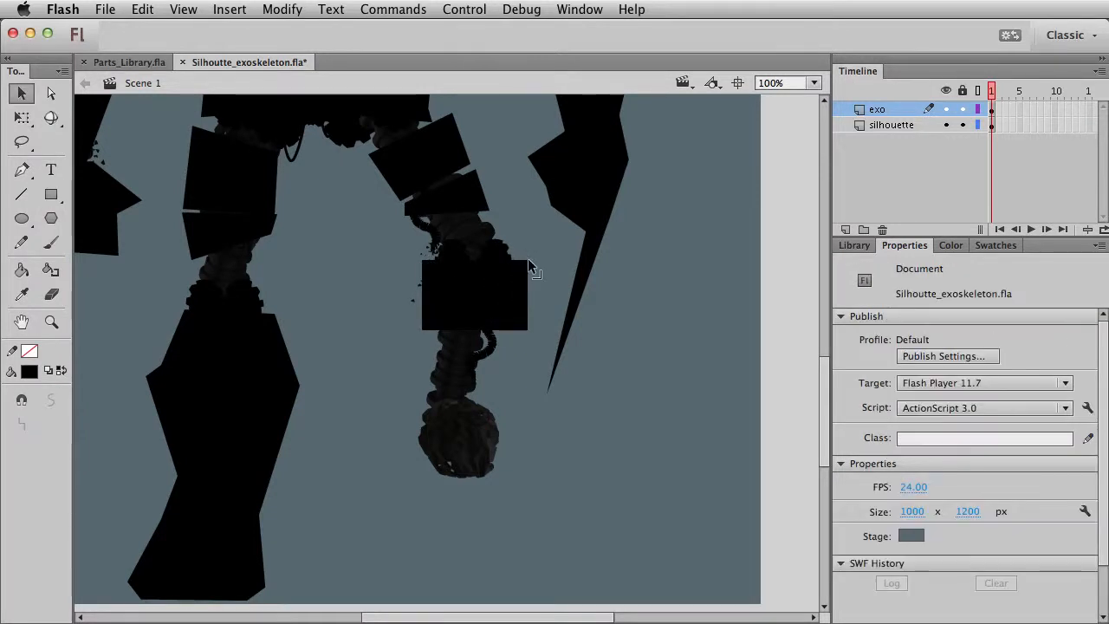
left_click_drag(528, 258, 550, 248)
left_click_drag(532, 327, 517, 463)
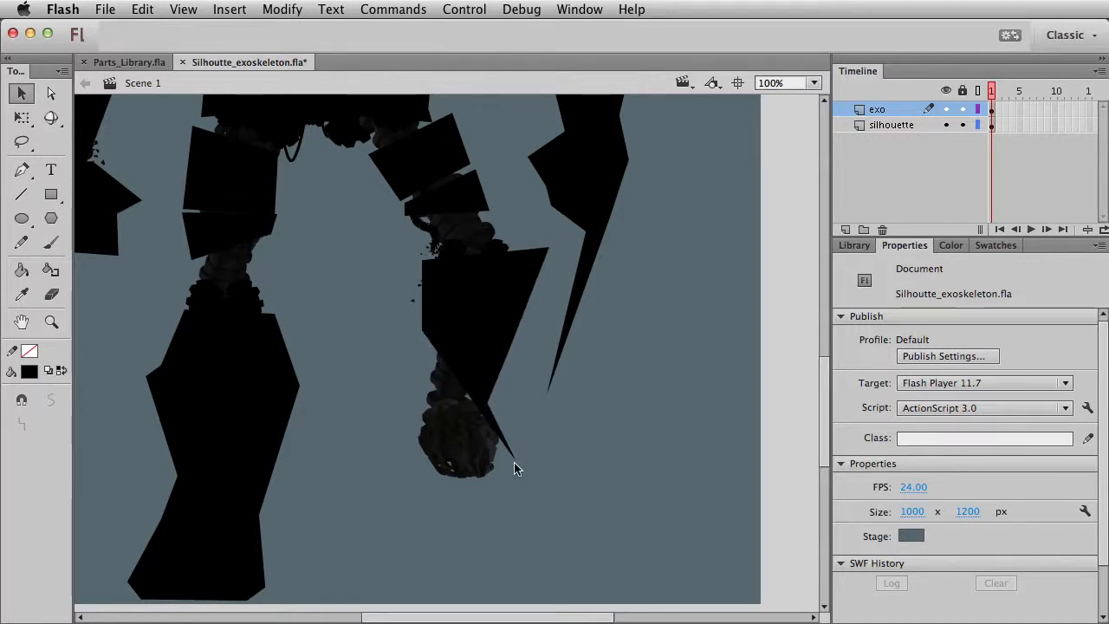
left_click_drag(422, 330, 398, 454)
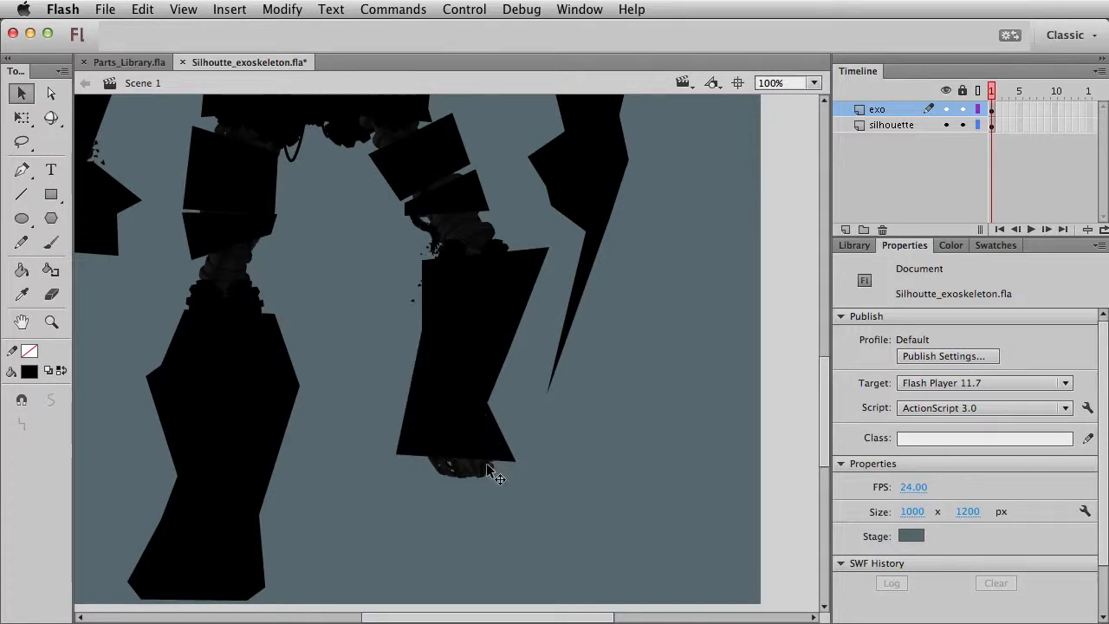
left_click_drag(515, 461, 424, 512)
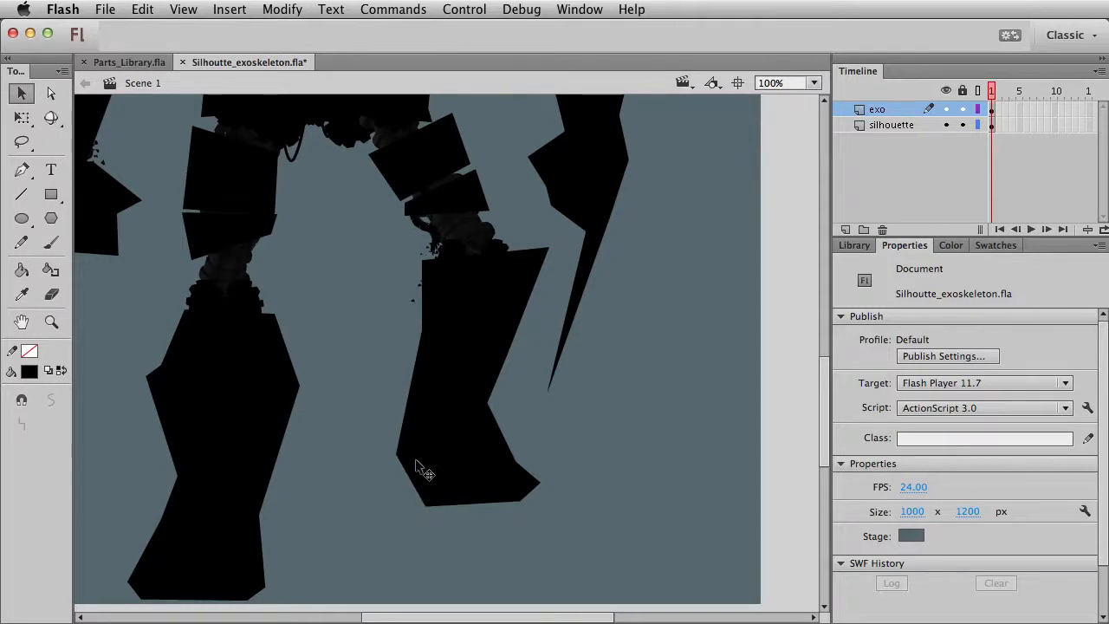
Step: Refine the right leg guard by narrowing the back of the boot, raising the top corners and dipping the top edge below the knee
left_click_drag(395, 452, 402, 421)
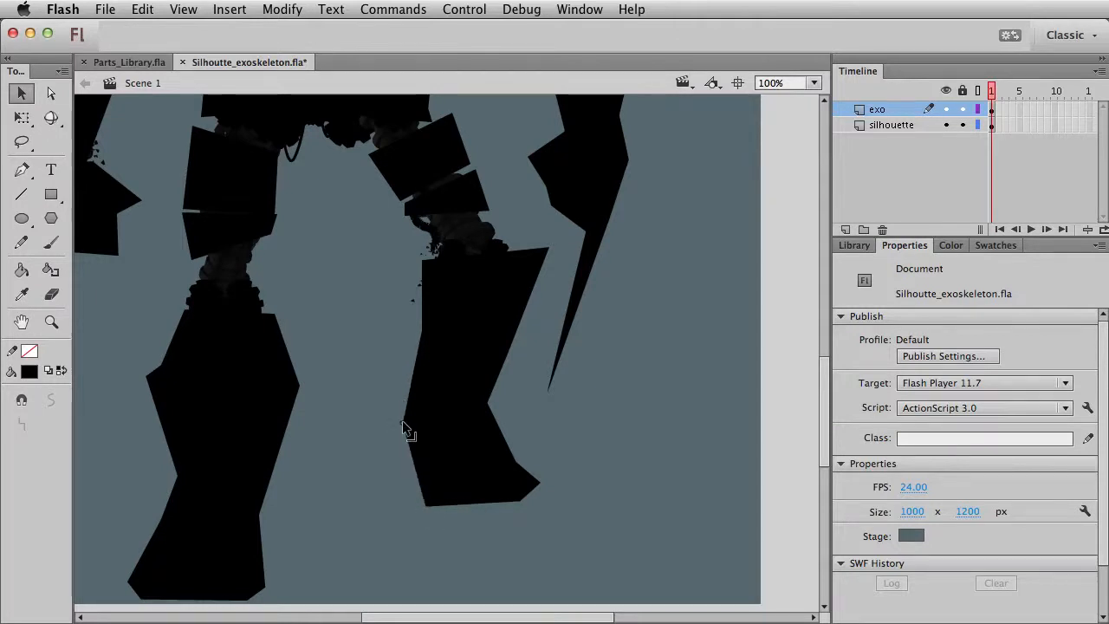
left_click_drag(423, 259, 406, 242)
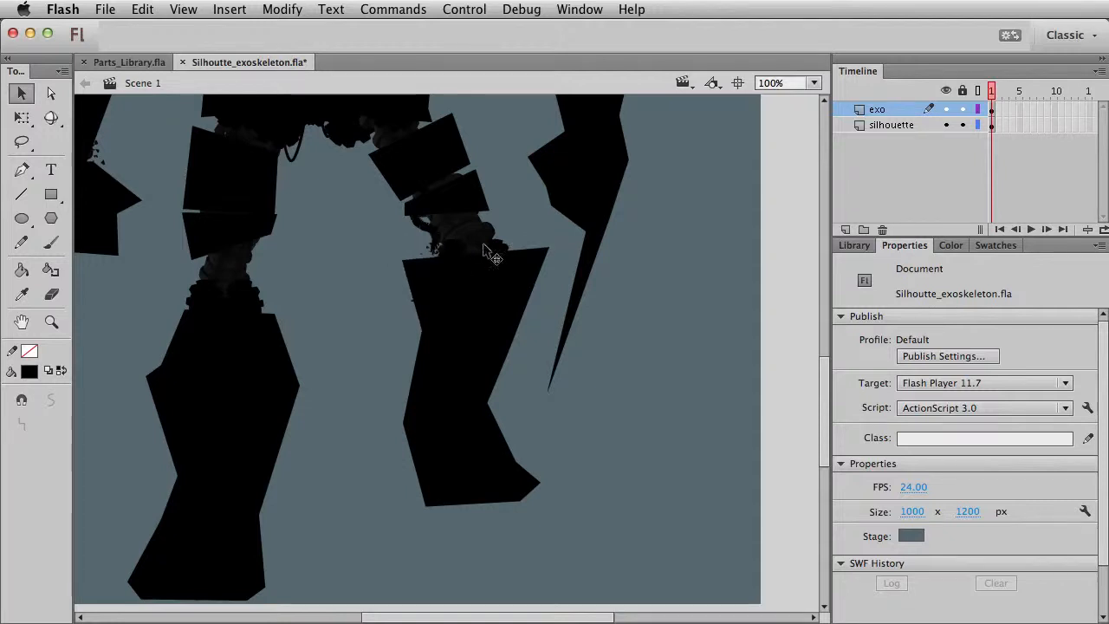
left_click_drag(551, 248, 544, 274)
left_click_drag(424, 338, 417, 286)
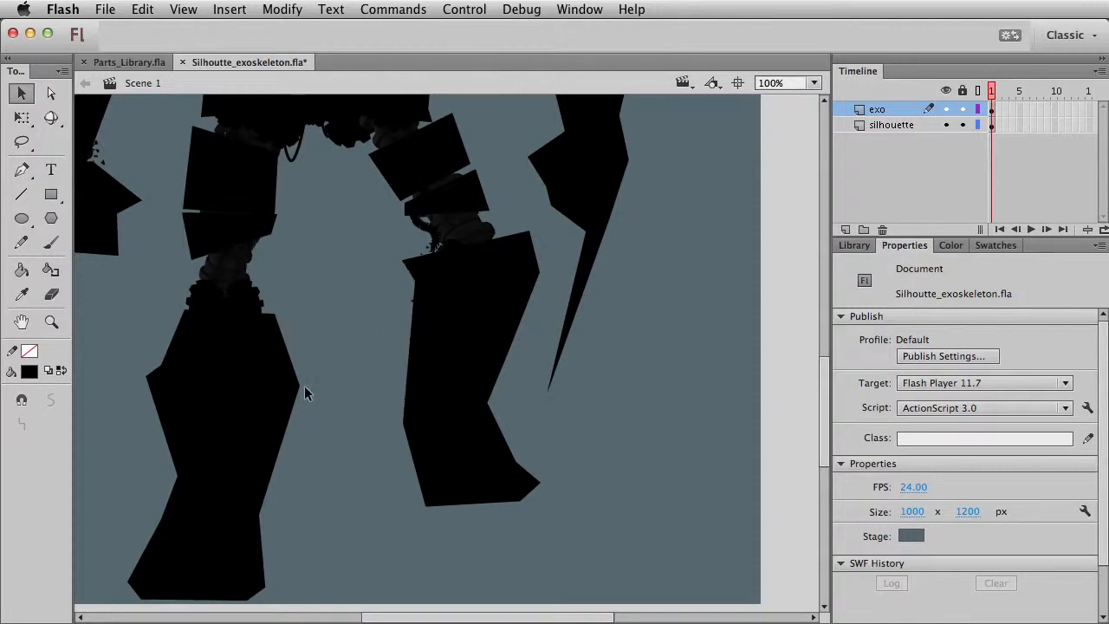
left_click_drag(452, 251, 438, 275)
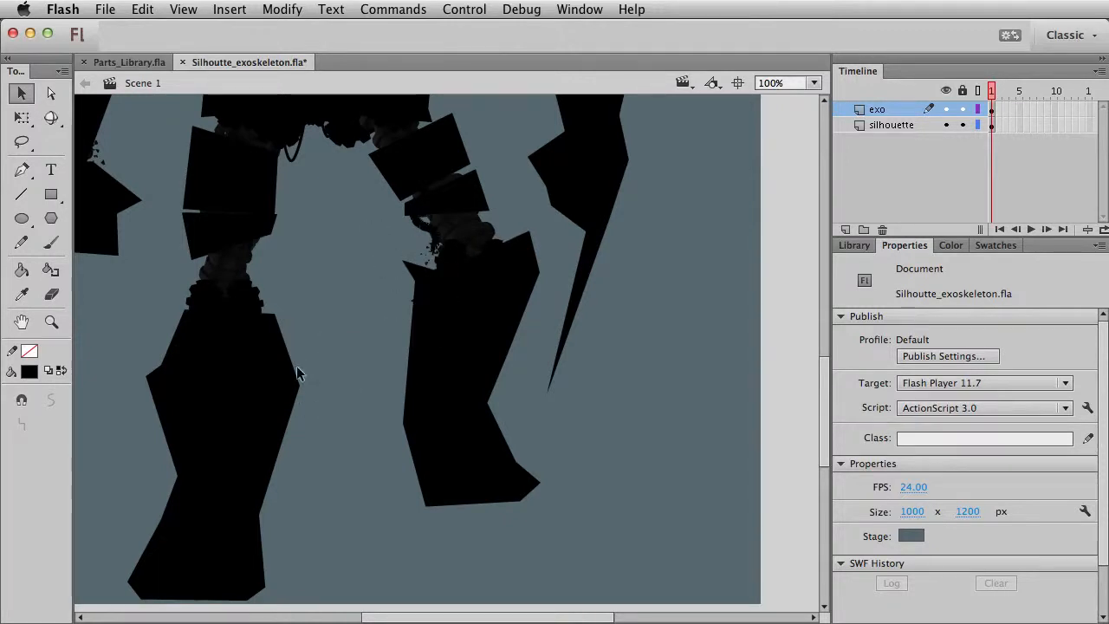
Step: Pull spikes from the right-hand top corners of both leg guards and level the sole of the right boot
left_click_drag(293, 351, 318, 306)
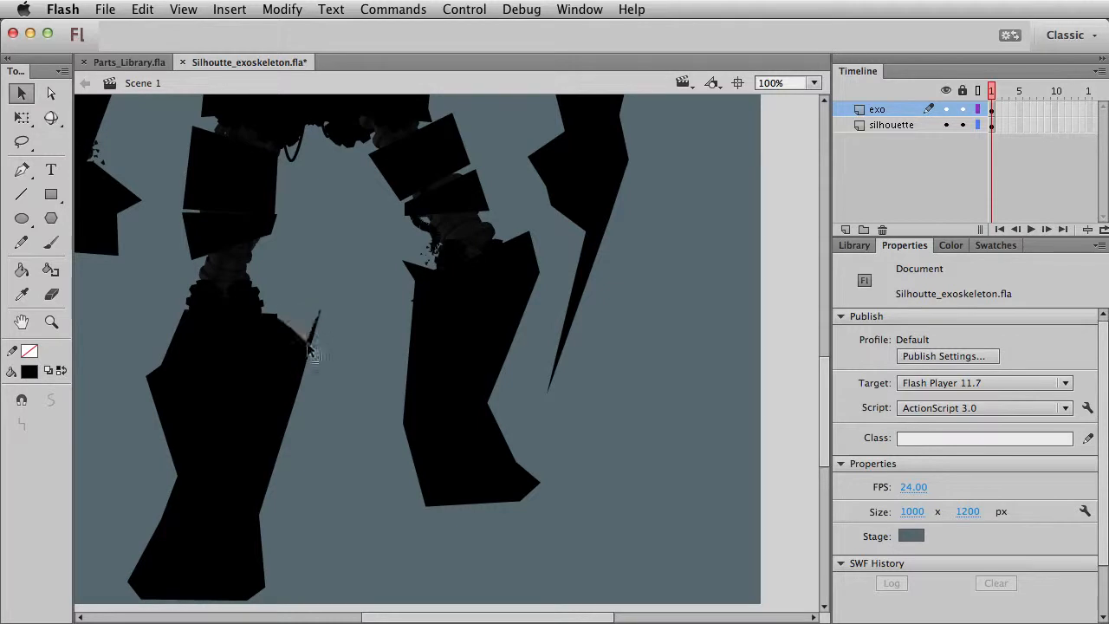
scroll(359, 359, "left", 5)
scroll(359, 359, "up", 1)
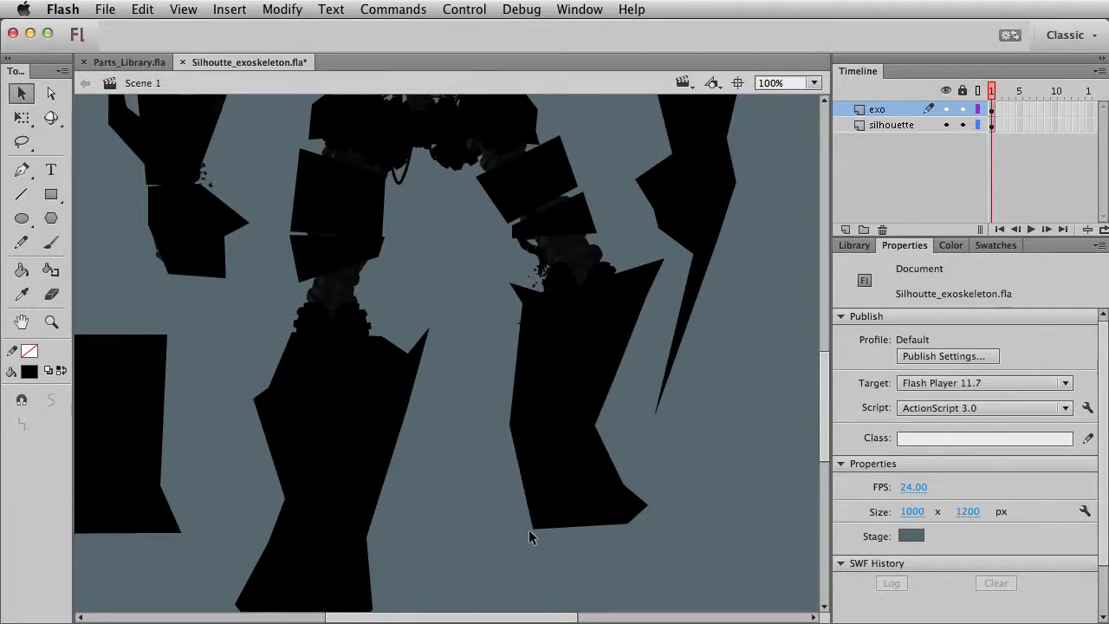
left_click_drag(533, 524, 514, 527)
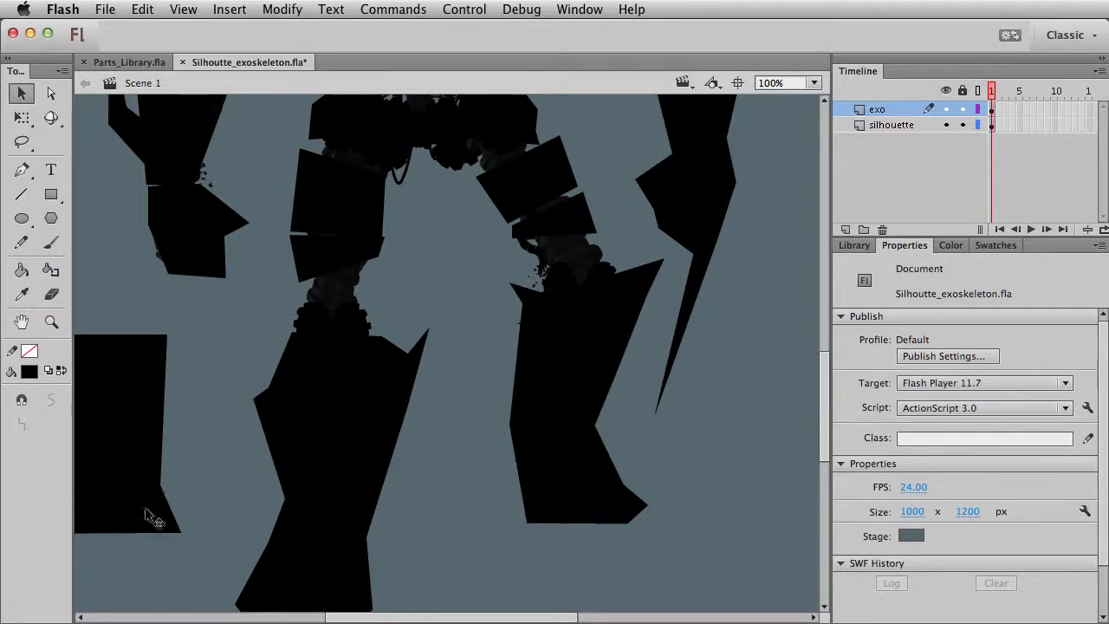
Step: Blunt the spiked top corners of both leg guards into angled edges and cut a small notch at the right boot's ankle
left_click(396, 416, "alt+super")
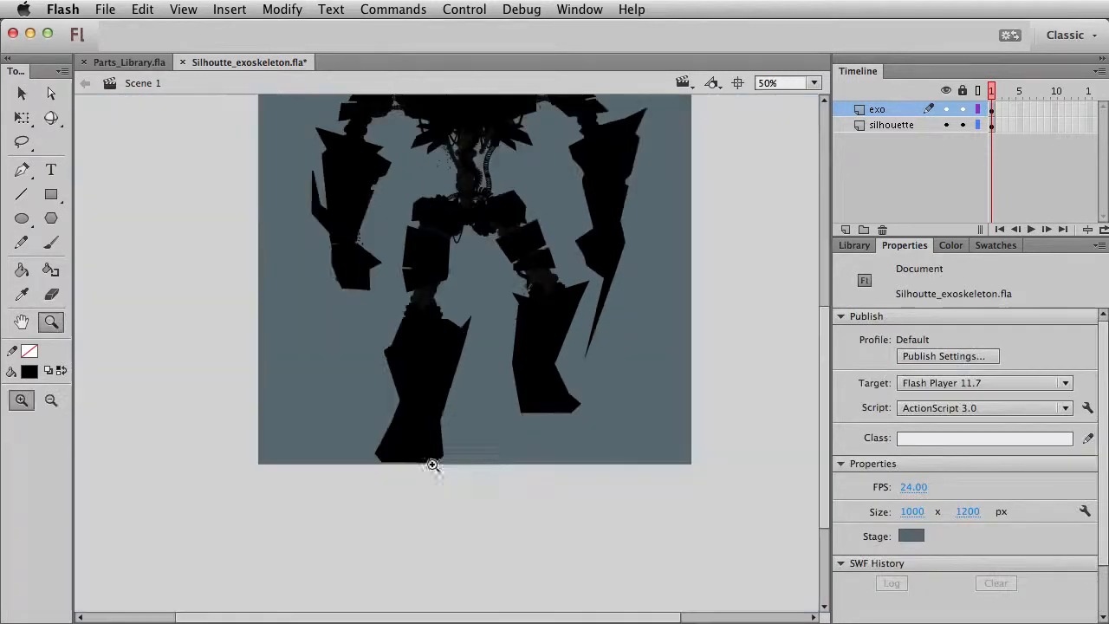
left_click_drag(493, 398, 479, 407)
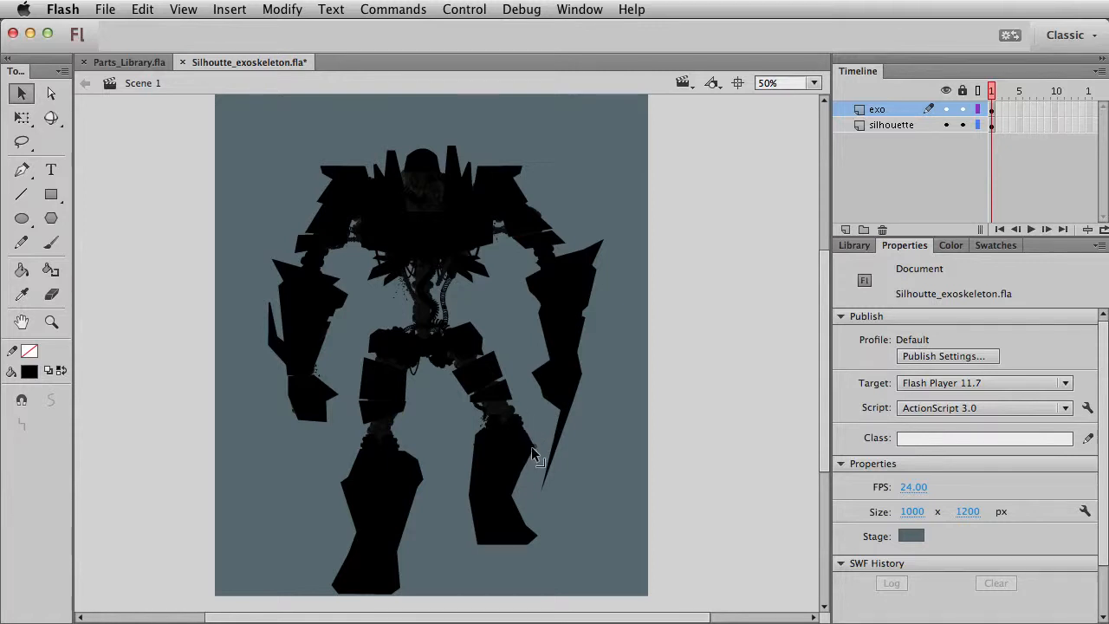
left_click(479, 543)
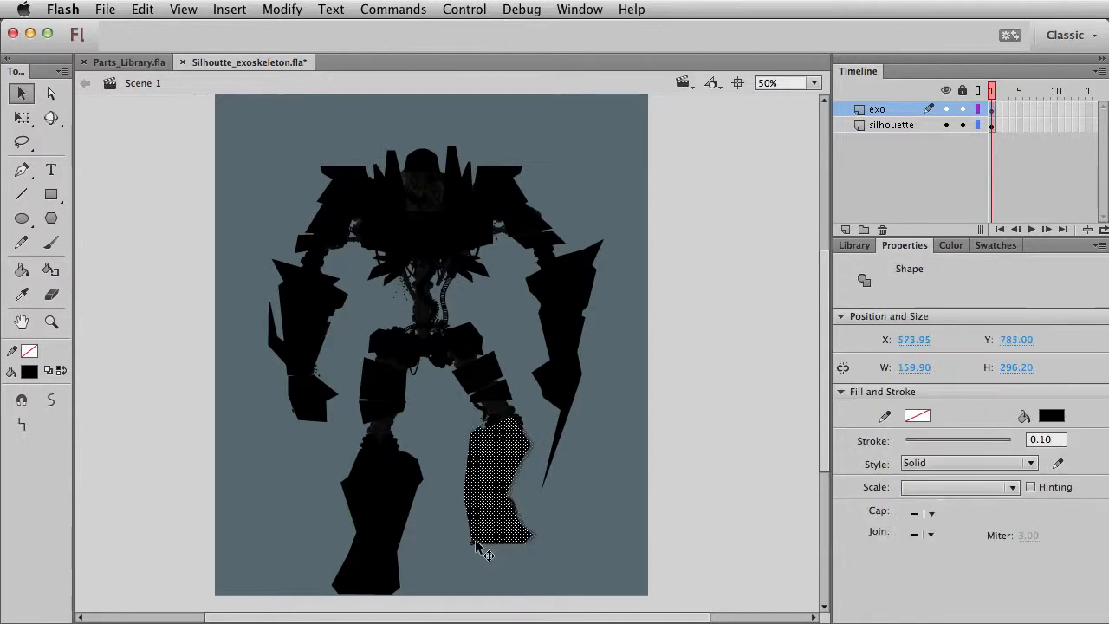
left_click(572, 560)
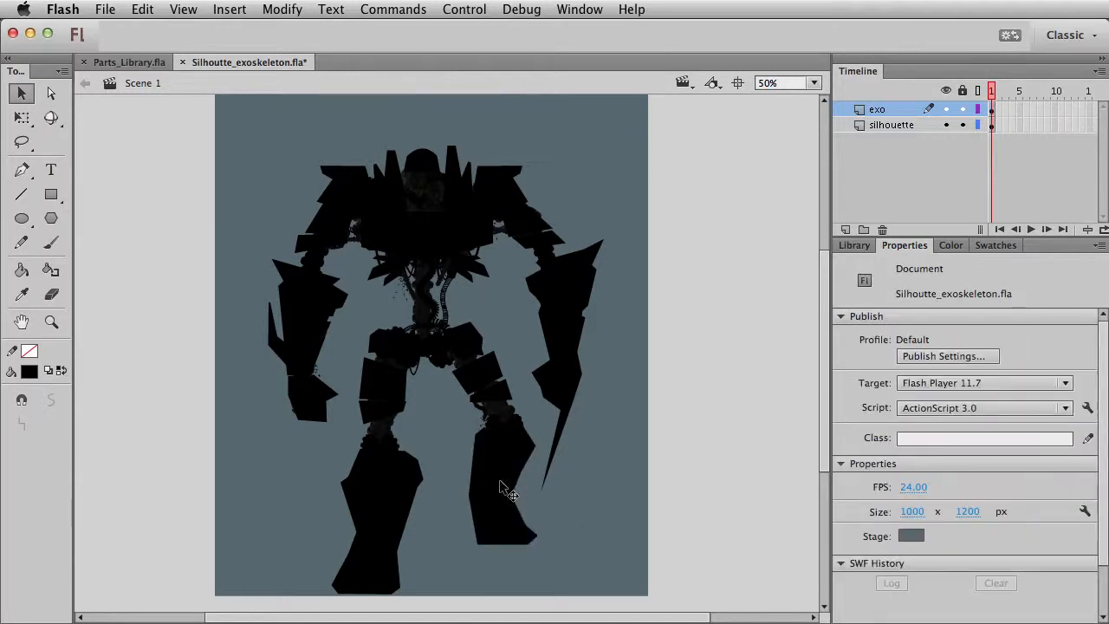
left_click(474, 473)
left_click(472, 508)
scroll(472, 394, "down", 2)
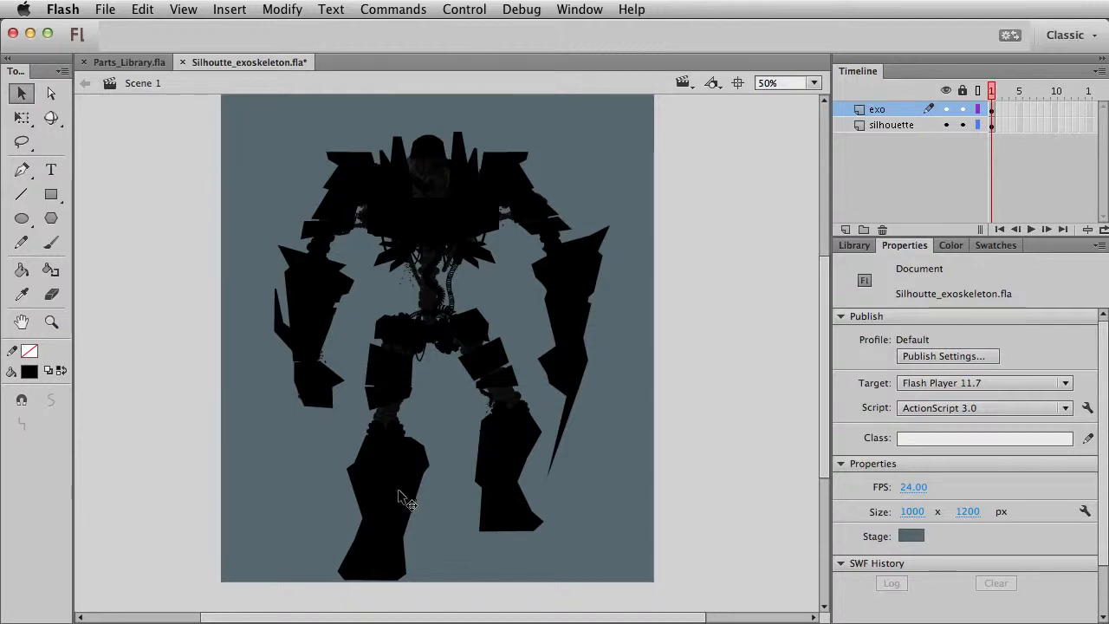
Step: Save the exoskeleton document after checking the whole figure
scroll(445, 409, "up", 4)
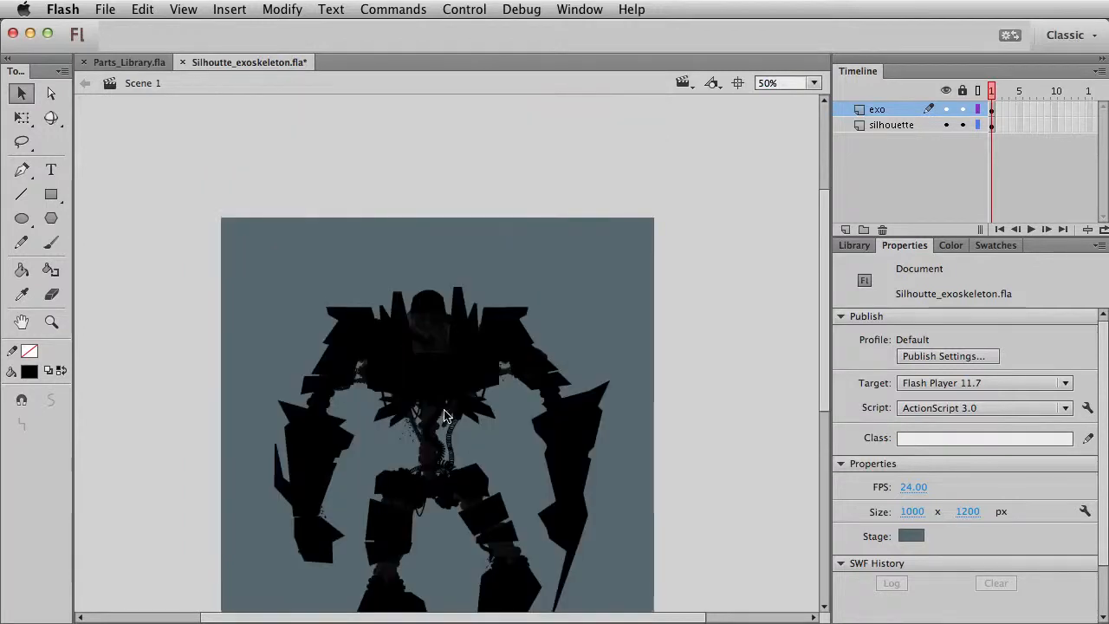
scroll(444, 416, "down", 3)
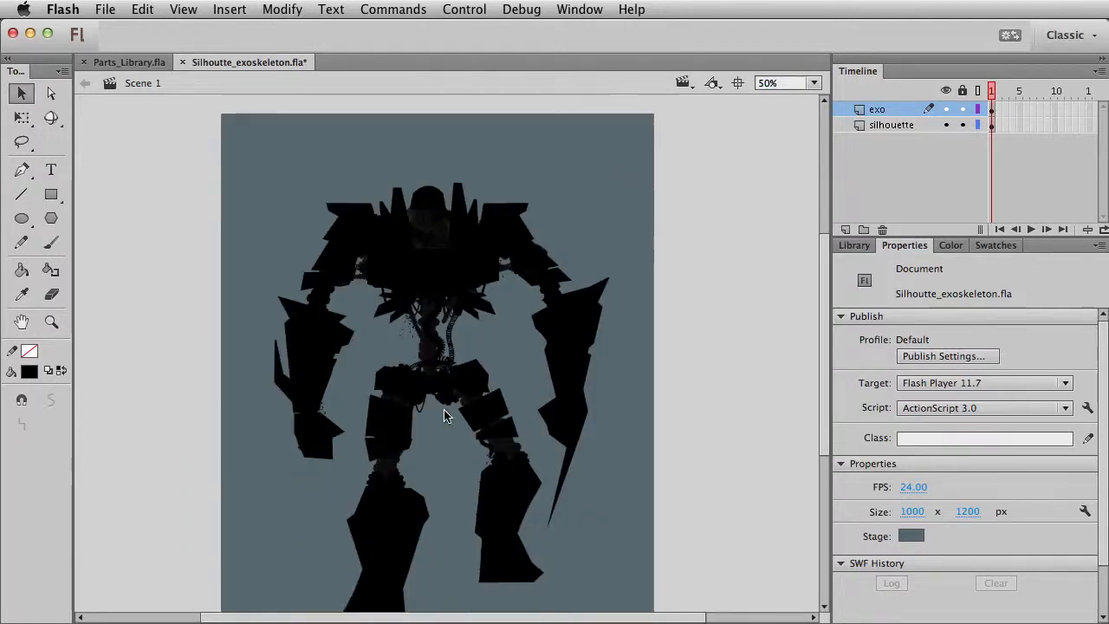
key("cmd+s")
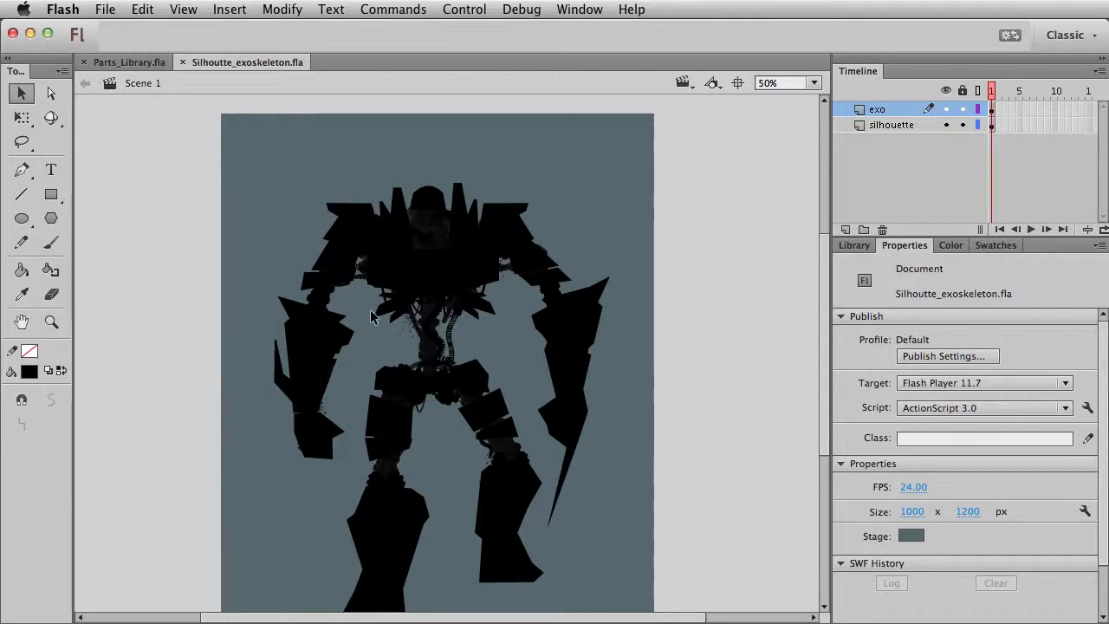
Step: Examine the head, torso and waist of the armored figure up close for areas that need more detail
scroll(403, 217, "down", 3)
key("cmd+=")
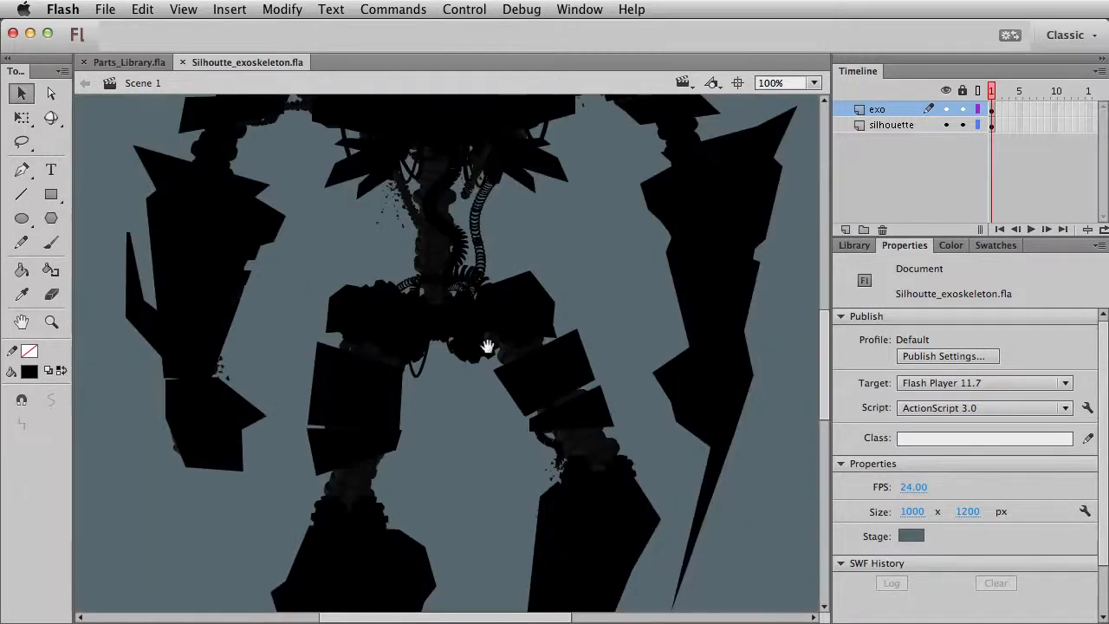
scroll(484, 408, "up", 15)
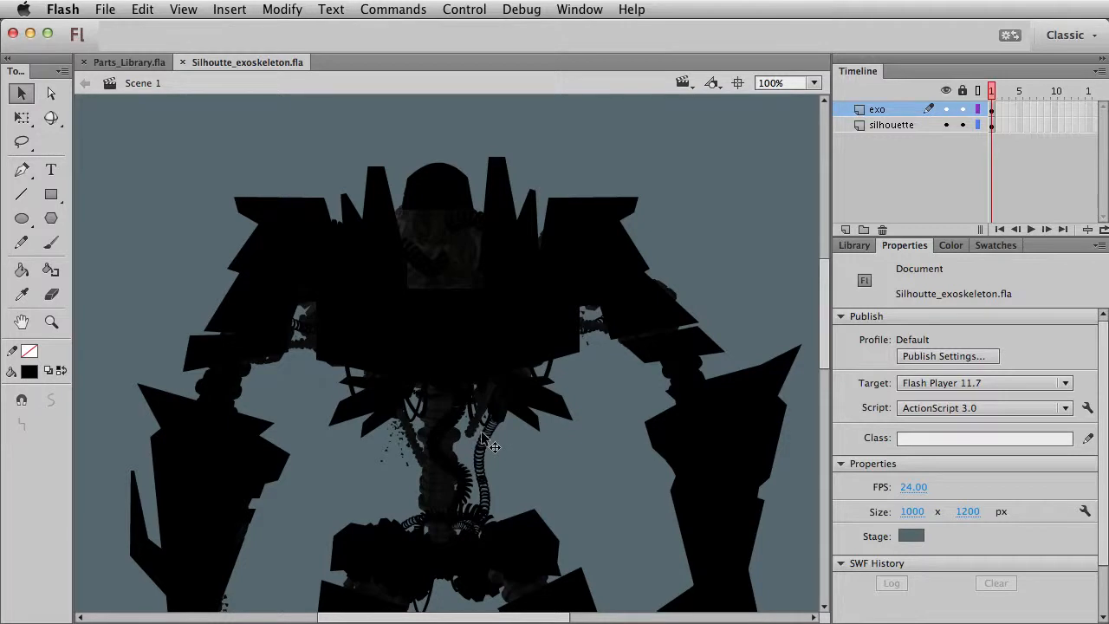
left_click(488, 315)
left_click(335, 153)
key("r")
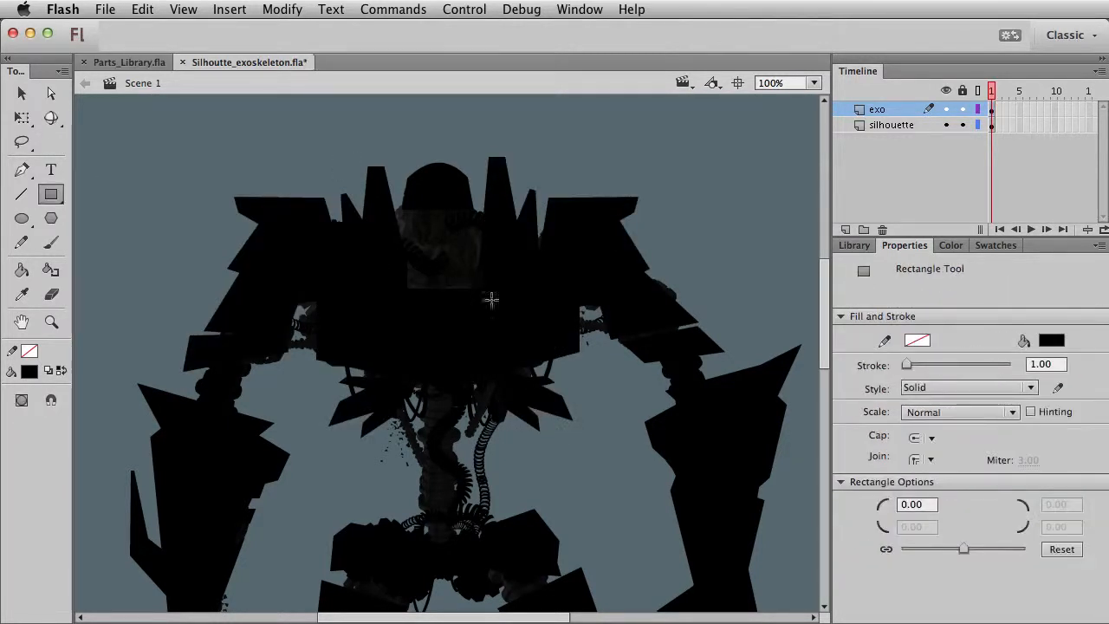
key("v")
scroll(572, 416, "down", 5)
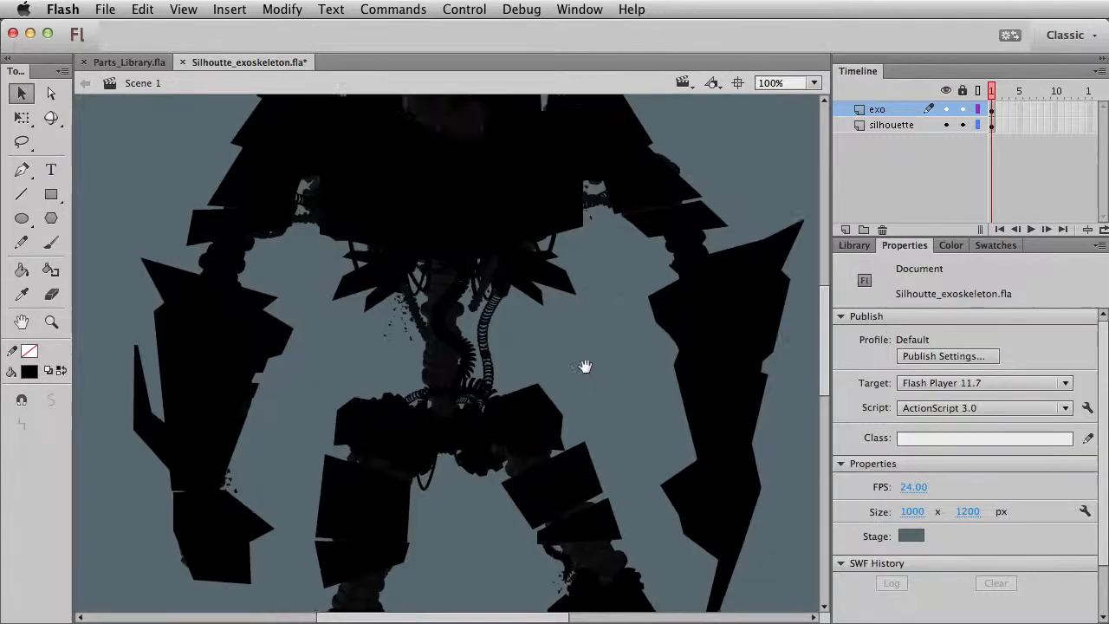
Step: Draw a small black bar beside the waist, slant it and duplicate it into two thin angled rods against the lower spine
left_click(51, 194)
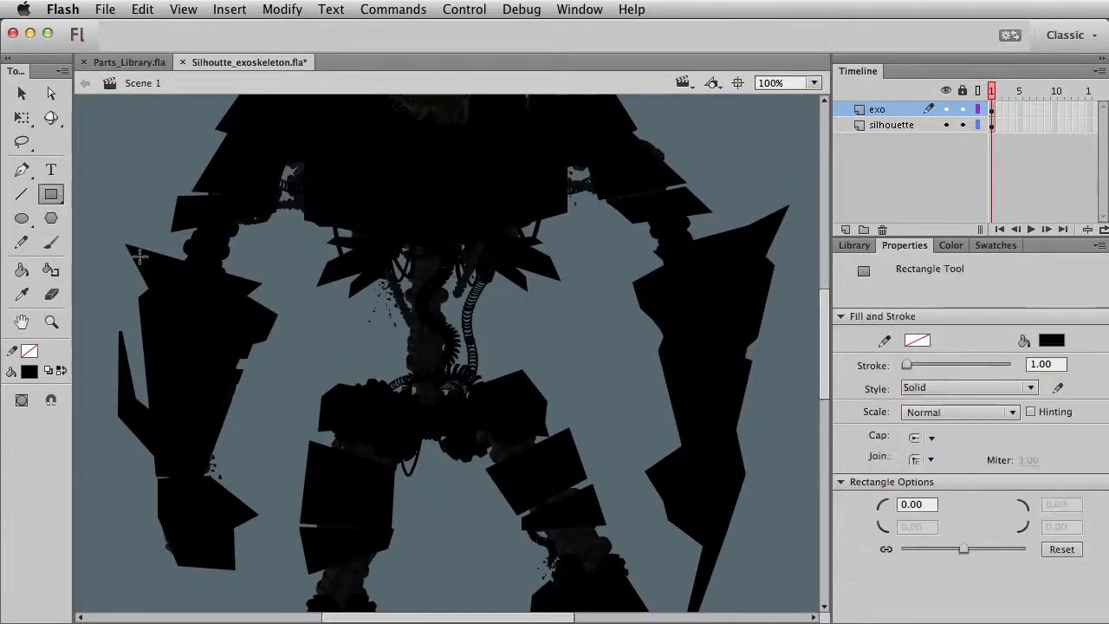
left_click_drag(351, 346, 384, 356)
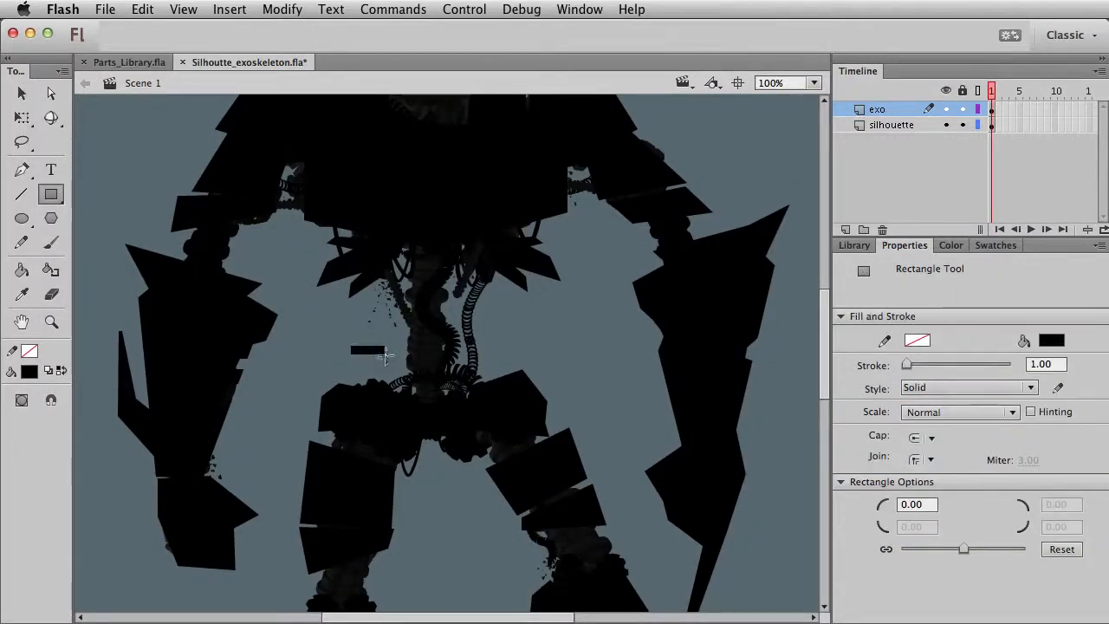
key("v")
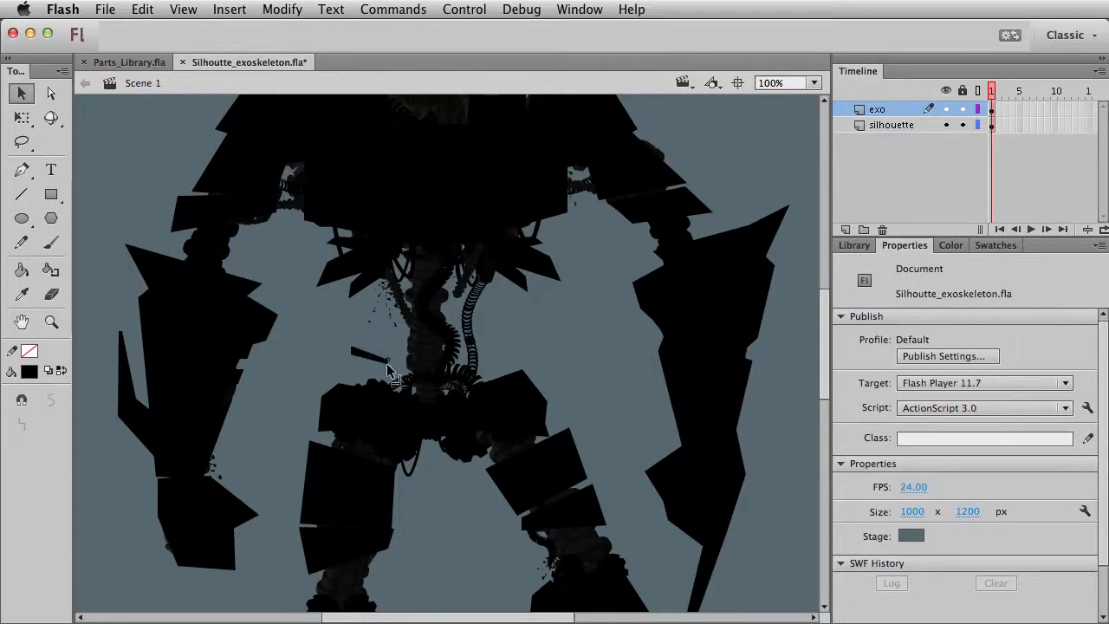
left_click(374, 353)
key("q")
key("v")
left_click_drag(392, 346, 424, 351)
key("q")
key("v")
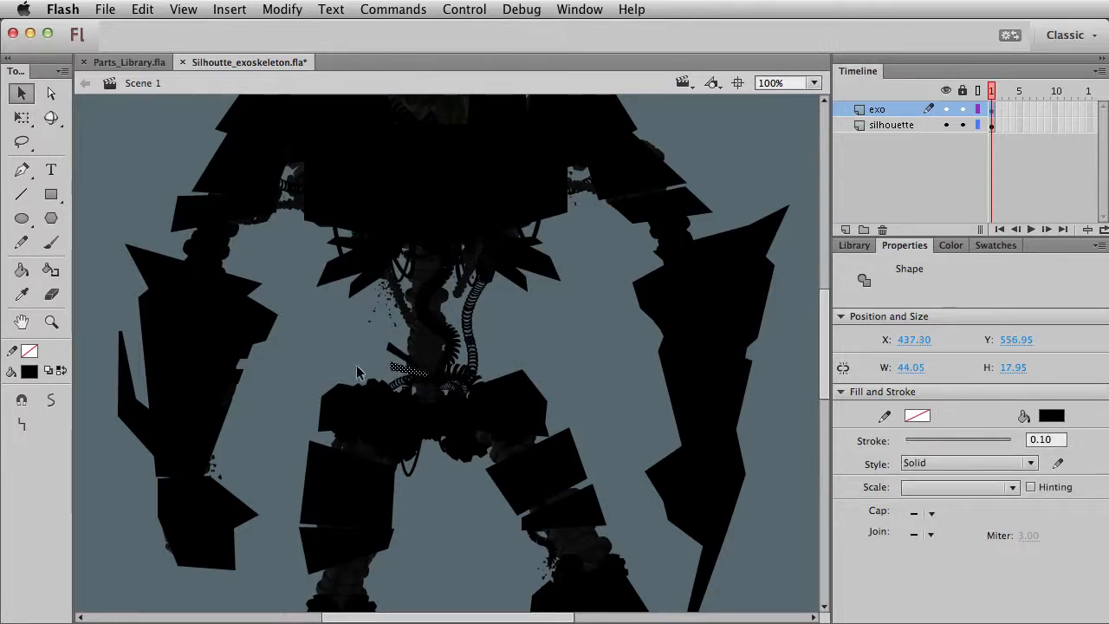
Step: Move the two thin rods off the exo layer into the "parts in silhouette" symbol and place them beside the waist
left_click(387, 353)
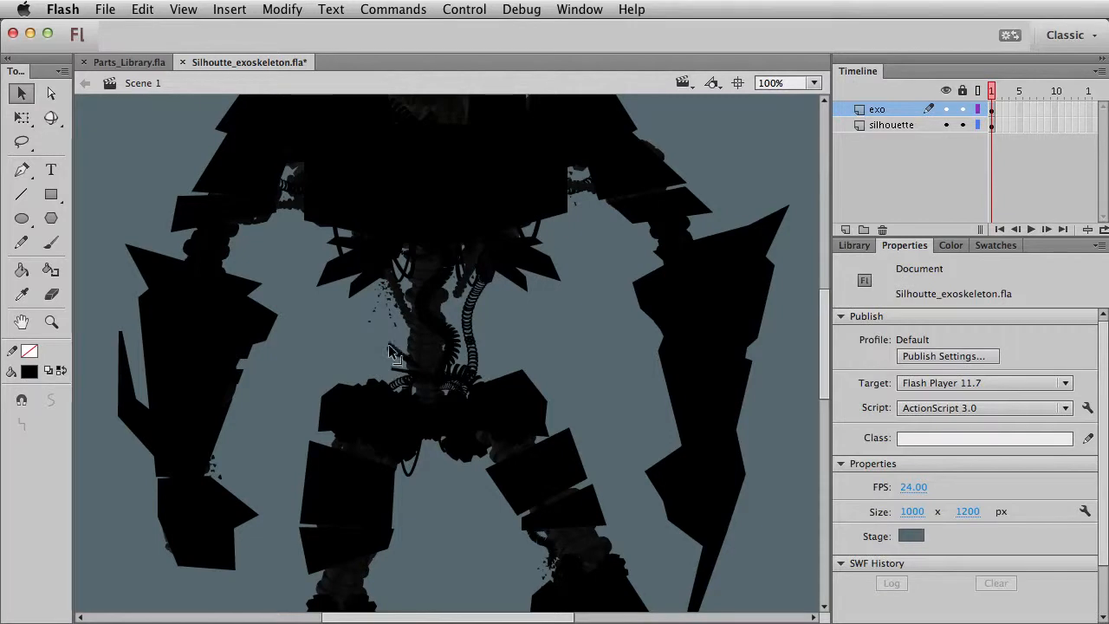
left_click(397, 359)
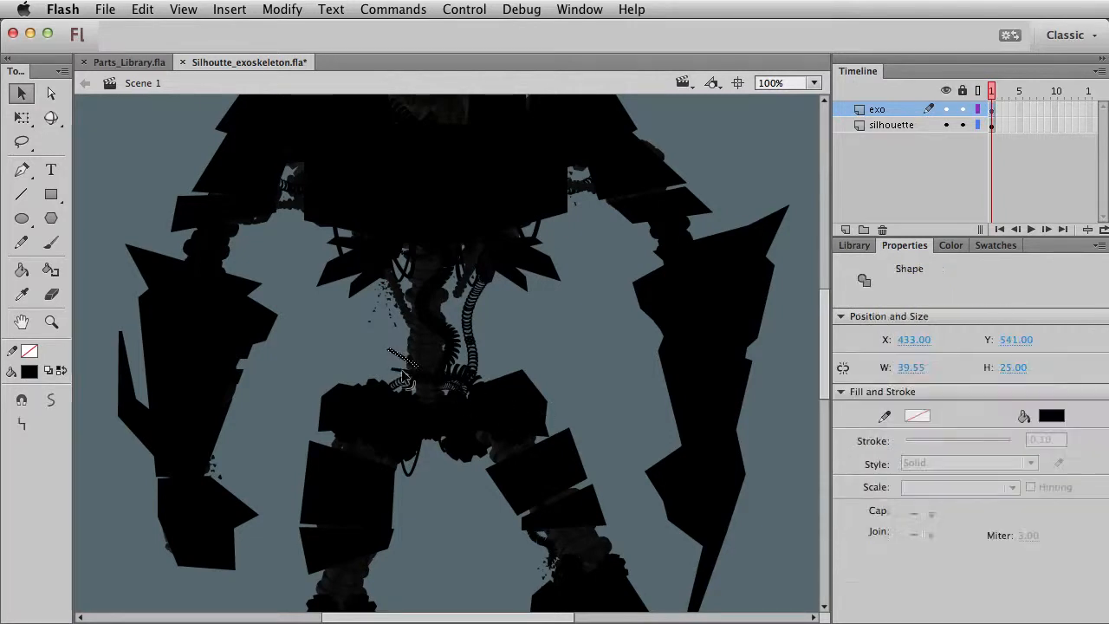
left_click(517, 429)
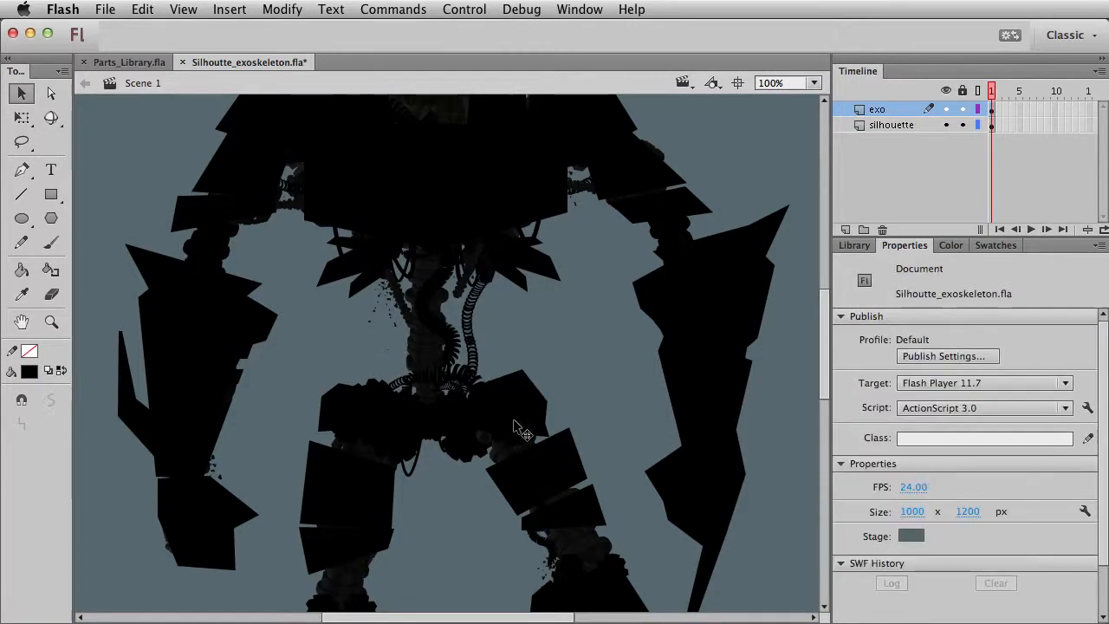
left_click(429, 357)
double_click(429, 354)
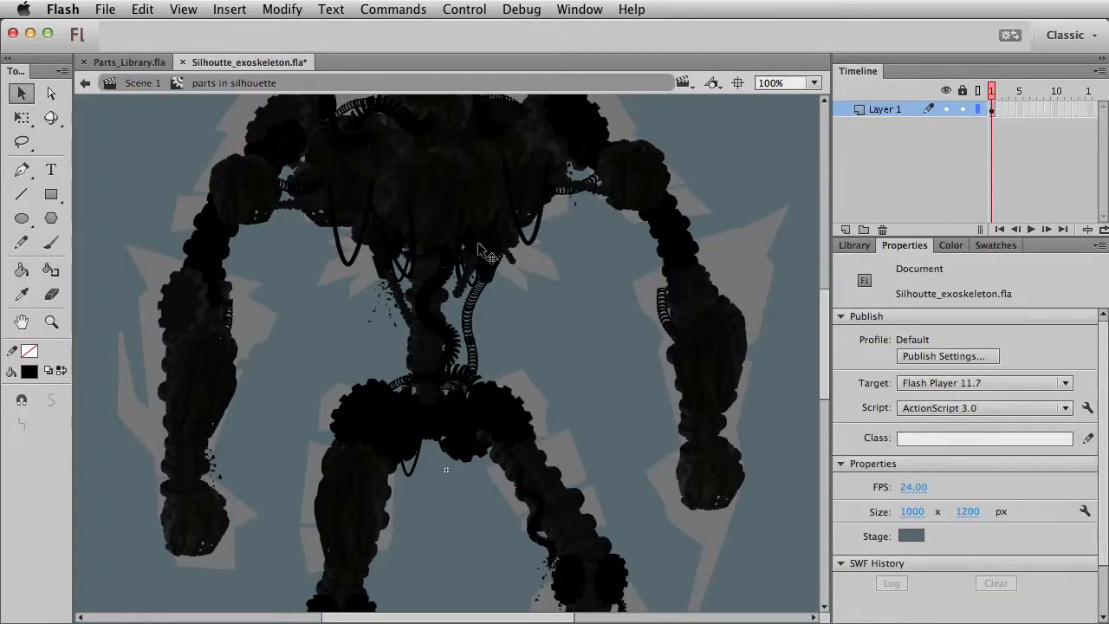
left_click(394, 351)
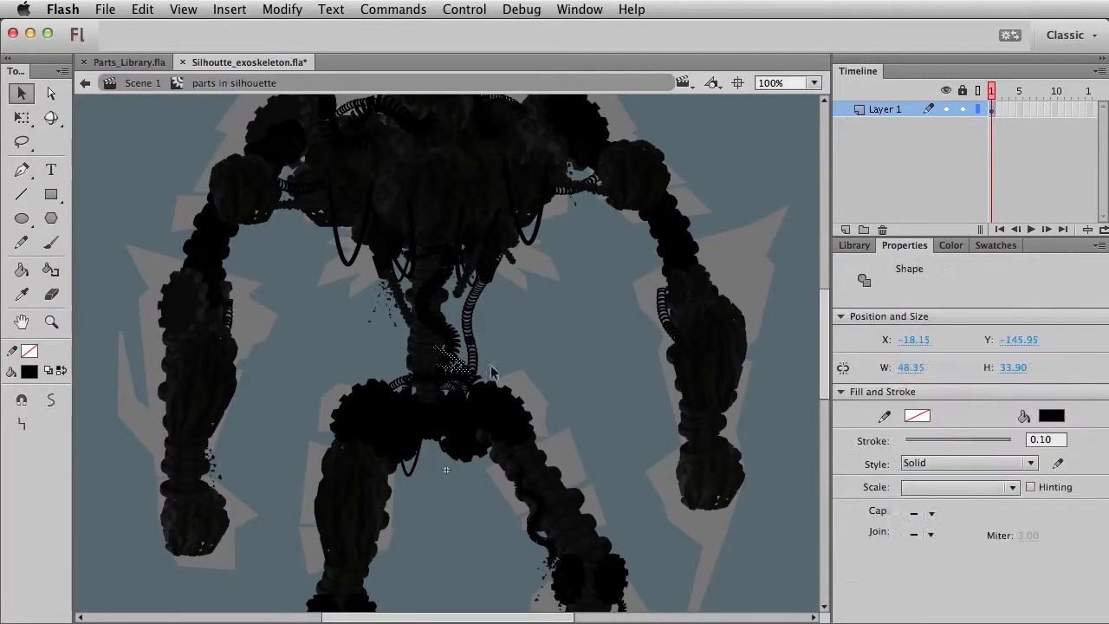
left_click_drag(400, 355, 381, 354)
left_click(343, 351)
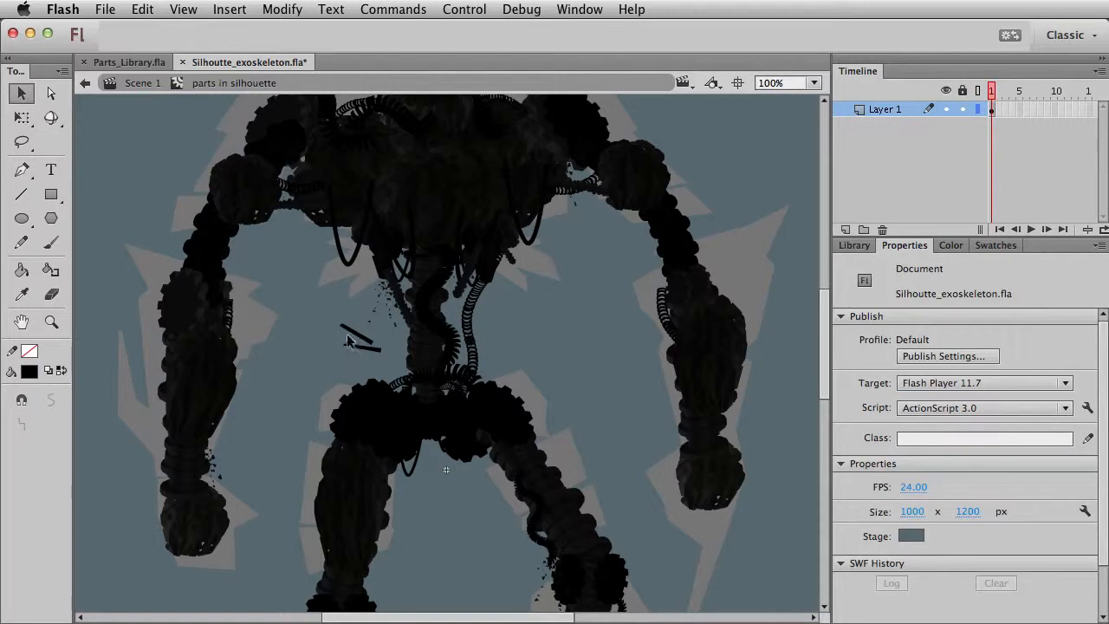
Step: Convert the two thin rods into a movie clip symbol and move it against the side of the waist
left_click(375, 347)
key("F8")
key("Return")
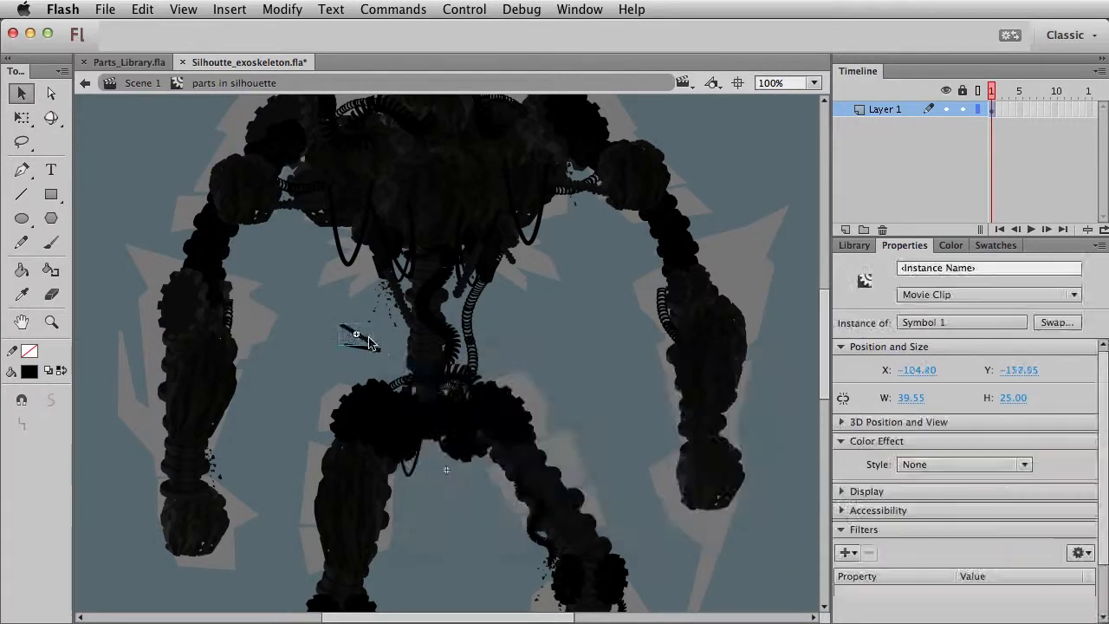
left_click(364, 348)
key("Delete")
left_click(371, 345)
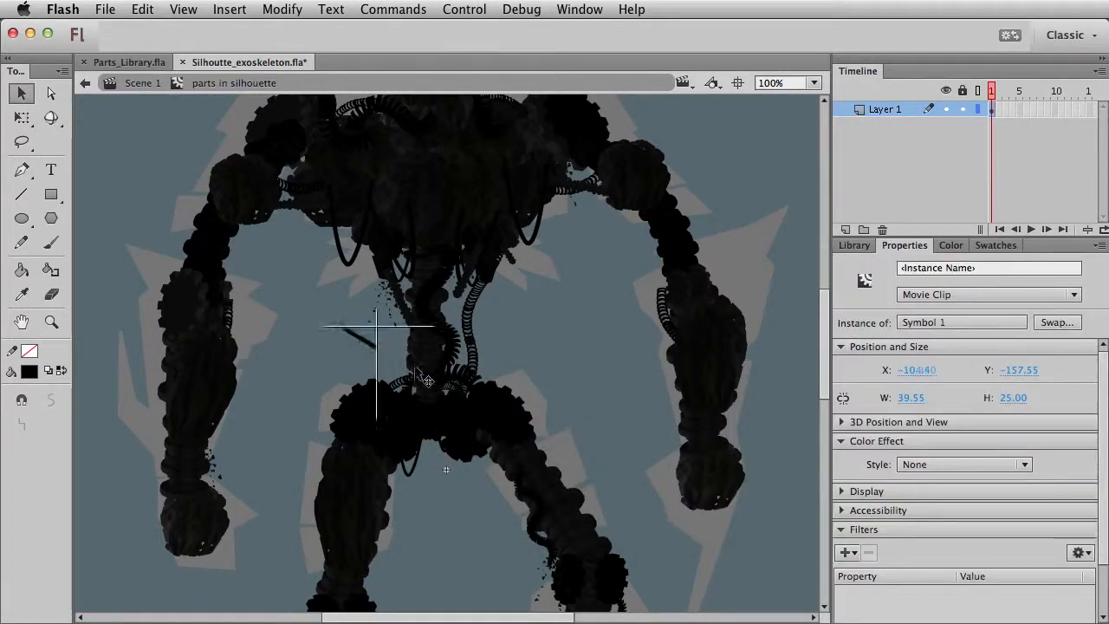
Step: Place a copy of the rods on the opposite side of the lower spine and rotate it to point outward
mouse_move(371, 345)
left_mouse_down()
mouse_move(414, 377)
mouse_move(471, 356)
left_mouse_up()
key("q")
key("v")
key("q")
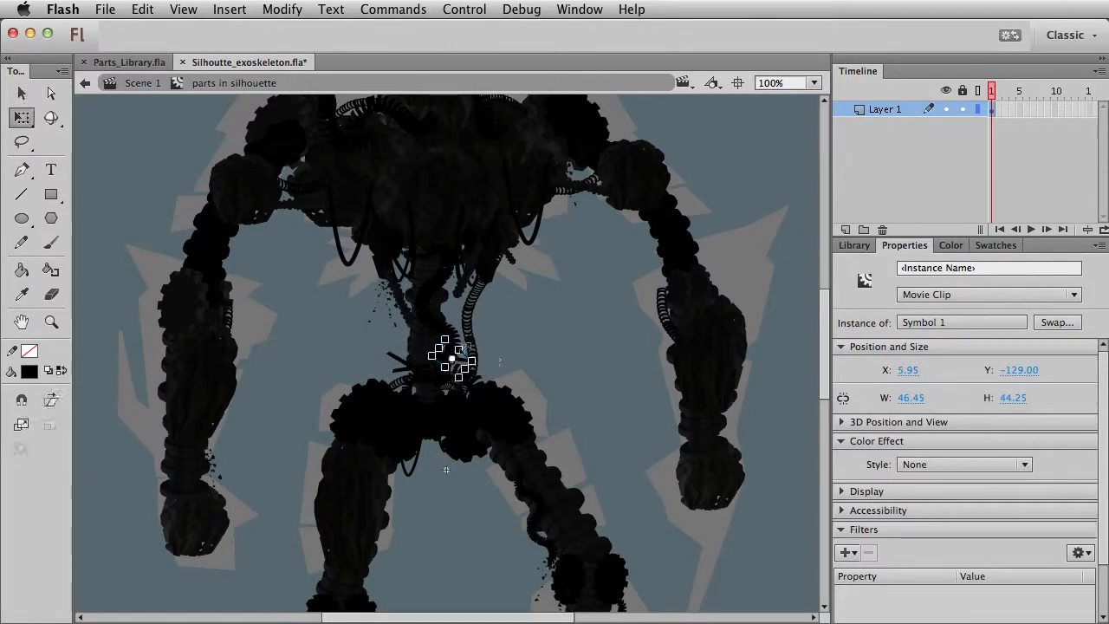
key("v")
Step: Place rotated copies of the rods on both sides of the right upper arm, just above the elbow
mouse_move(468, 364)
left_mouse_down()
mouse_move(492, 345)
mouse_move(487, 333)
mouse_move(607, 245)
mouse_move(667, 241)
mouse_move(658, 227)
mouse_move(669, 256)
left_mouse_up()
key("q")
key("v")
key("q")
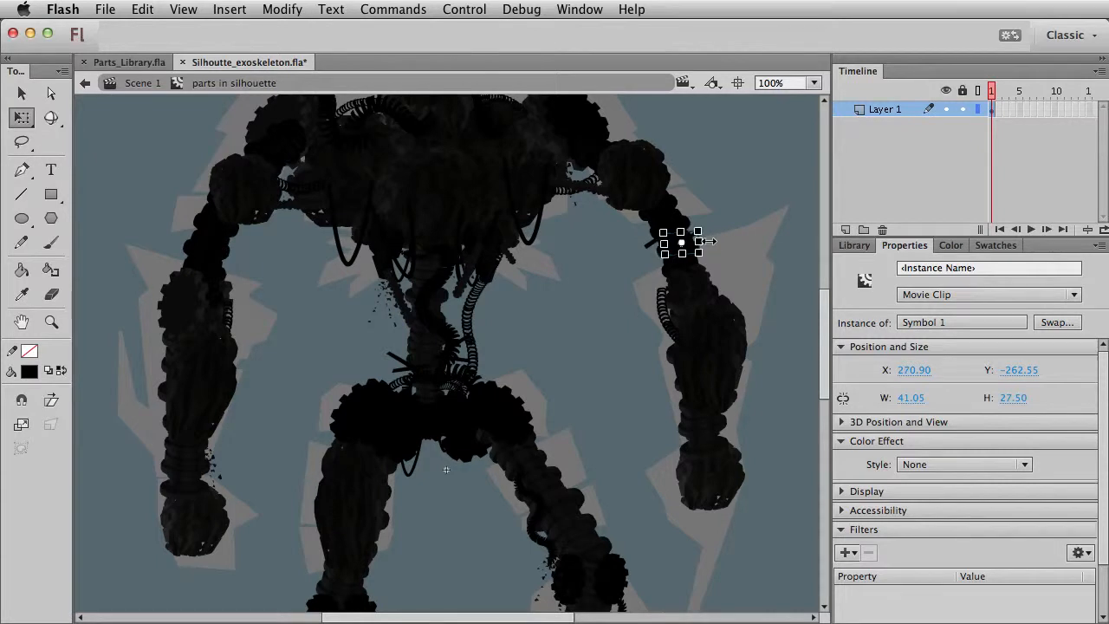
key("v")
key("super+z")
Step: Place rotated copies of the rods on both sides of the left upper arm, nudging them to stick out past its edges
left_click_drag(433, 366, 245, 267)
key("q")
key("v")
key("q")
key("v")
key("Right")
key("Right")
key("Down")
key("shift+Left")
key("shift+Left")
key("shift+Left")
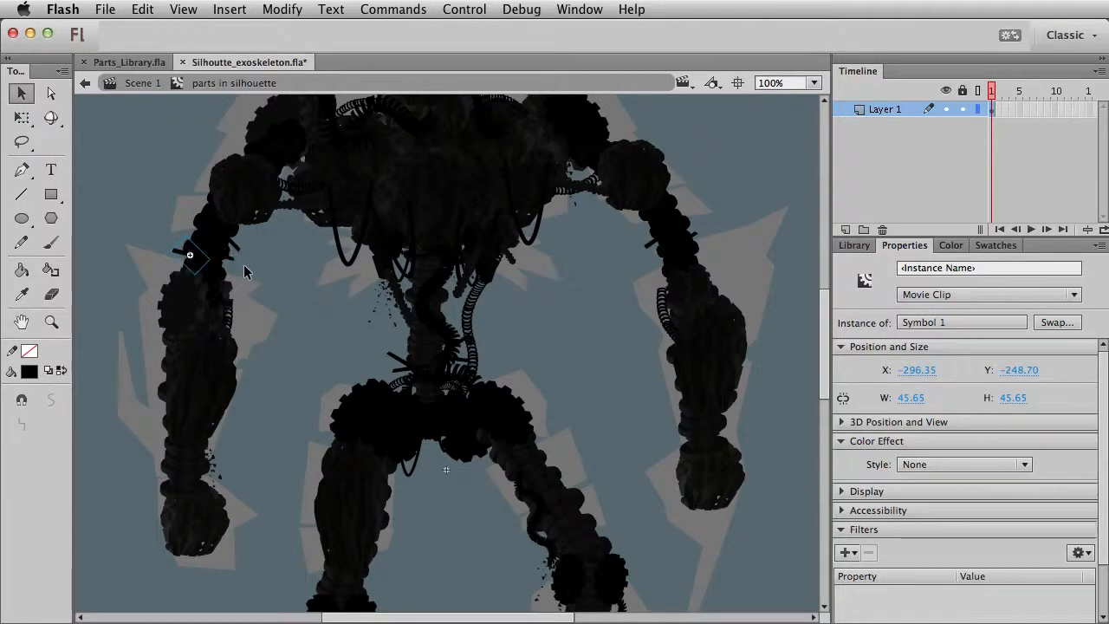
Step: Copy the rods to the underside of the chest, rotate them and nudge them so they protrude near the hanging cables
left_click_drag(189, 255, 401, 239)
key("q")
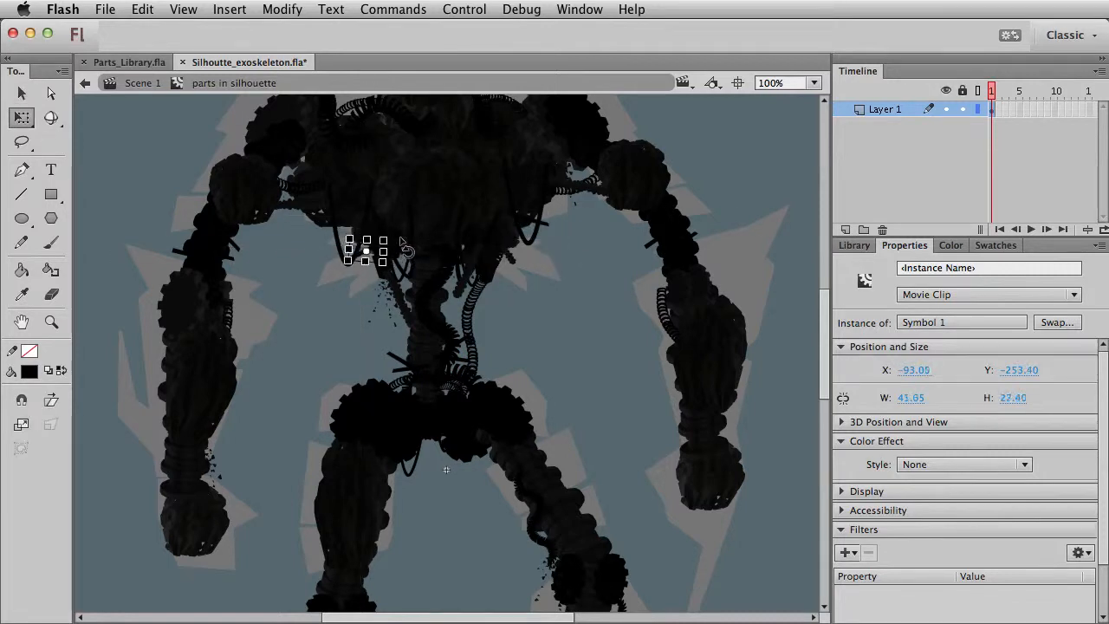
key("shift+Left")
key("shift+Up")
key("shift+Up")
key("v")
Step: Paste copies of the rods on both sides of the left leg just above the knee and rotate them outward
left_click_drag(557, 359, 544, 201)
key("super+v")
left_click_drag(468, 365, 311, 339)
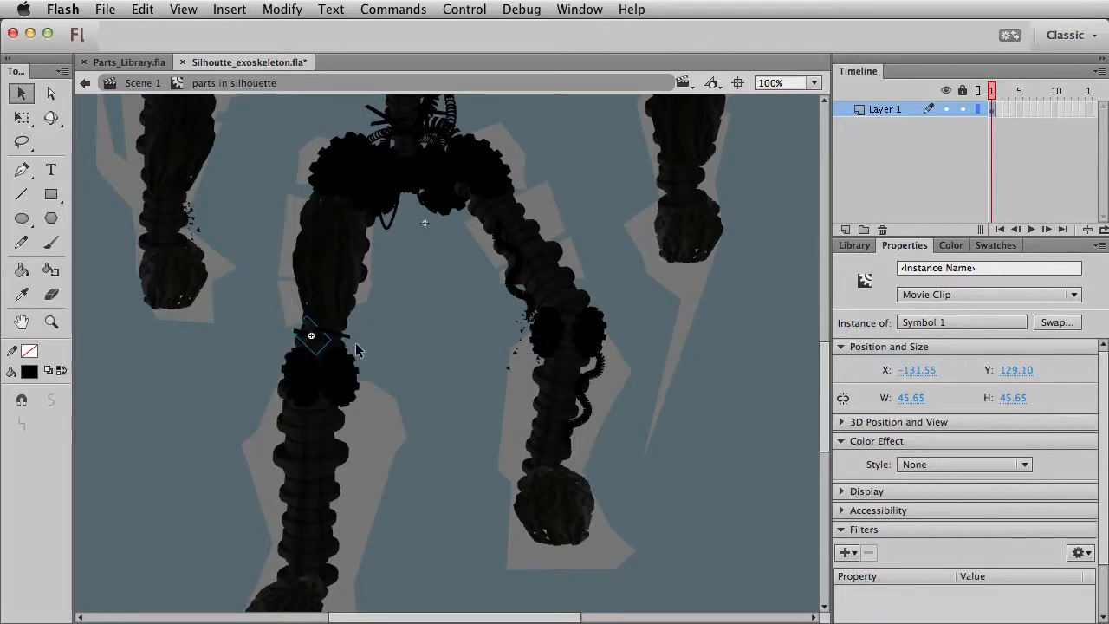
key("super+z")
key("q")
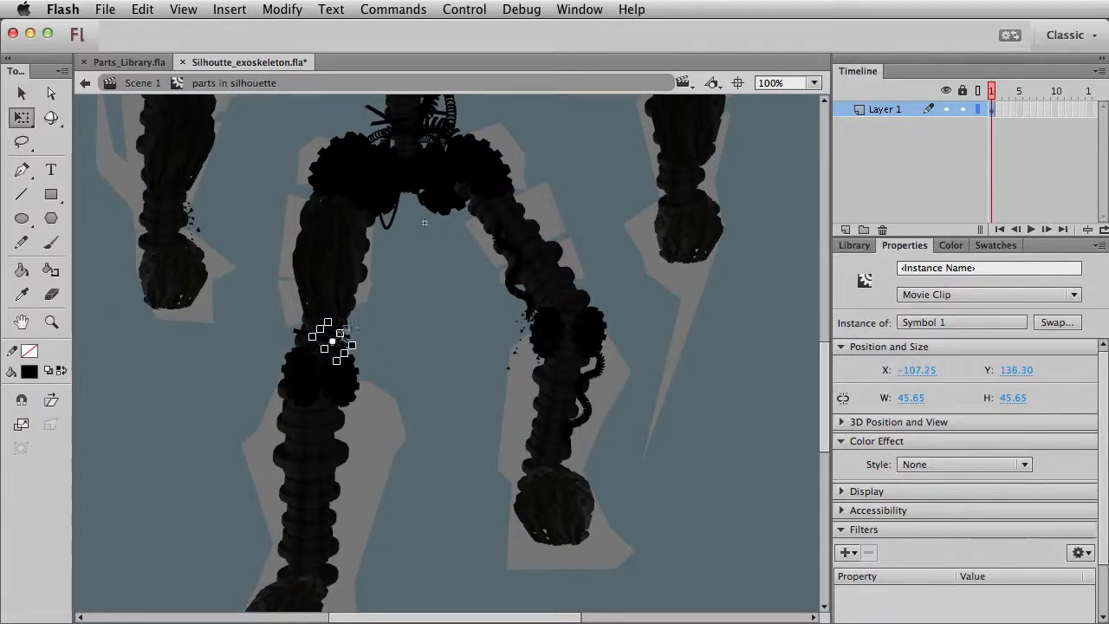
left_click_drag(356, 339, 345, 350)
key("shift+Right")
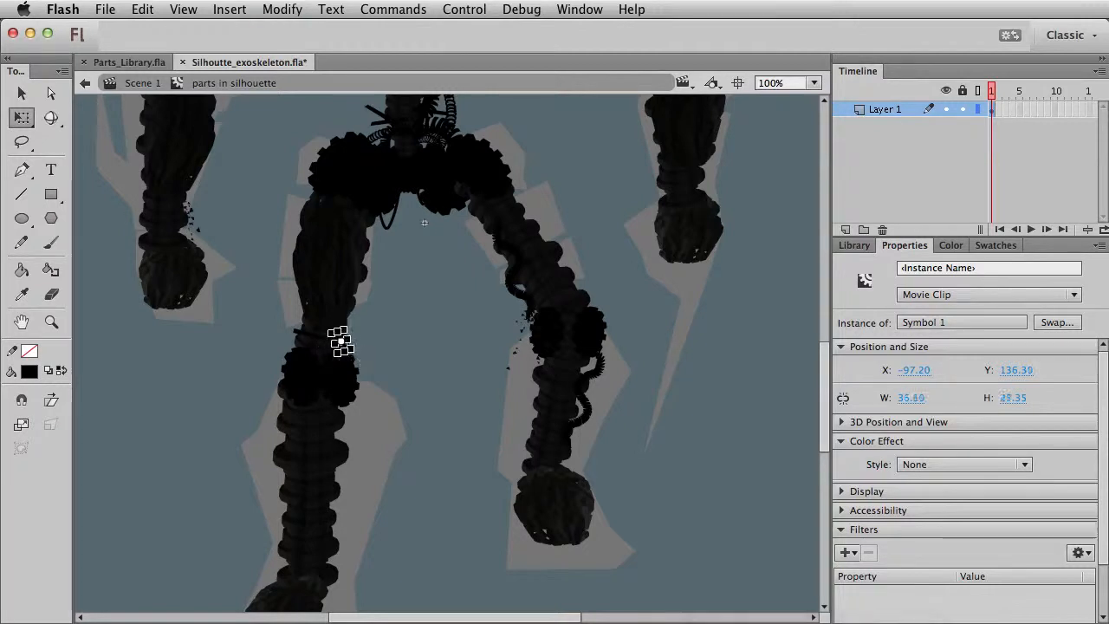
Step: Paste another copy of the rods into the parts symbol and rotate it
key("v")
left_click(412, 354)
key("ctrl+z")
key("ctrl+x")
key("ctrl+v")
key("q")
left_click_drag(481, 382, 508, 297)
key("v")
left_click(458, 391)
Step: Return to the main scene and examine how the rods stick out from under the armor on the upper body
double_click(628, 512)
left_click(592, 317)
left_click_drag(592, 317, 610, 503)
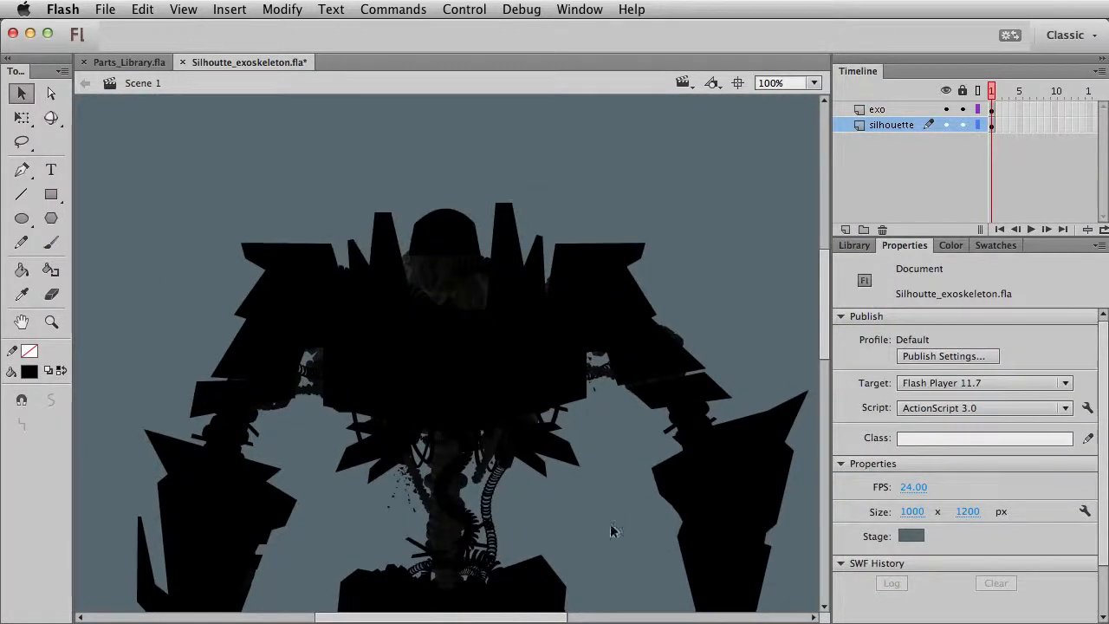
scroll(611, 520, "down", 3)
left_click_drag(614, 528, 616, 512)
left_click(540, 406)
left_click(513, 388)
left_click(456, 412)
Step: Inside the parts symbol, place a copy of the rods beside the head and another, rotated, above the left shoulder
double_click(454, 411)
left_click_drag(464, 420, 515, 180)
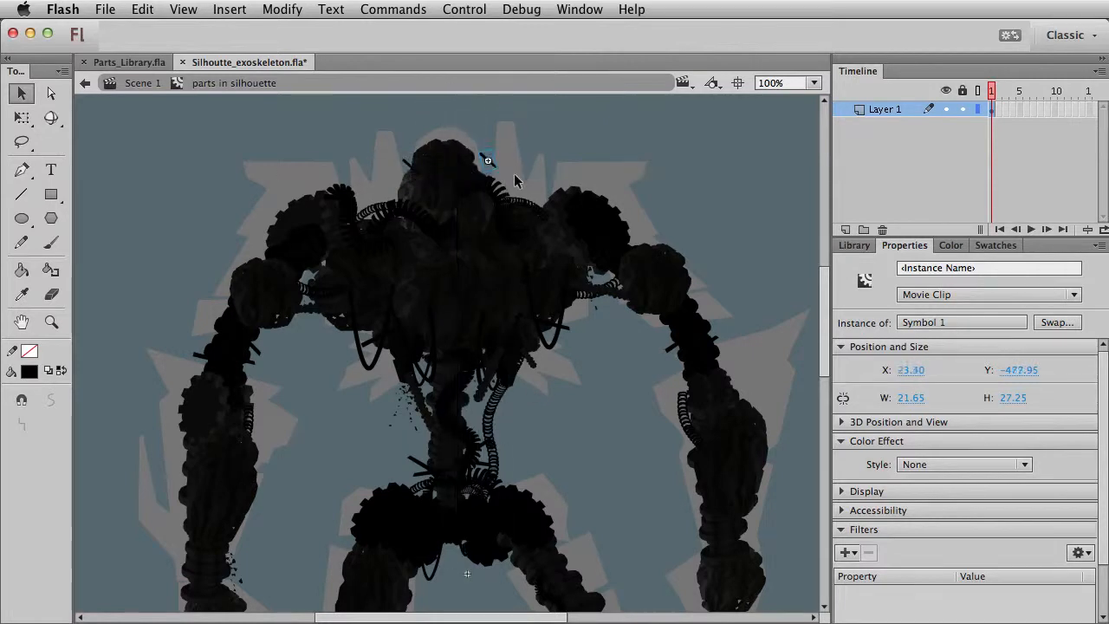
key("shift+Left")
key("shift+Left")
key("shift+Left")
key("shift+Left")
key("shift+Left")
key("shift+Left")
key("shift+Left")
key("shift+Left")
key("shift+Left")
key("shift+Left")
key("shift+Left")
key("shift+Left")
key("shift+Left")
key("shift+Left")
key("shift+Left")
key("shift+Left")
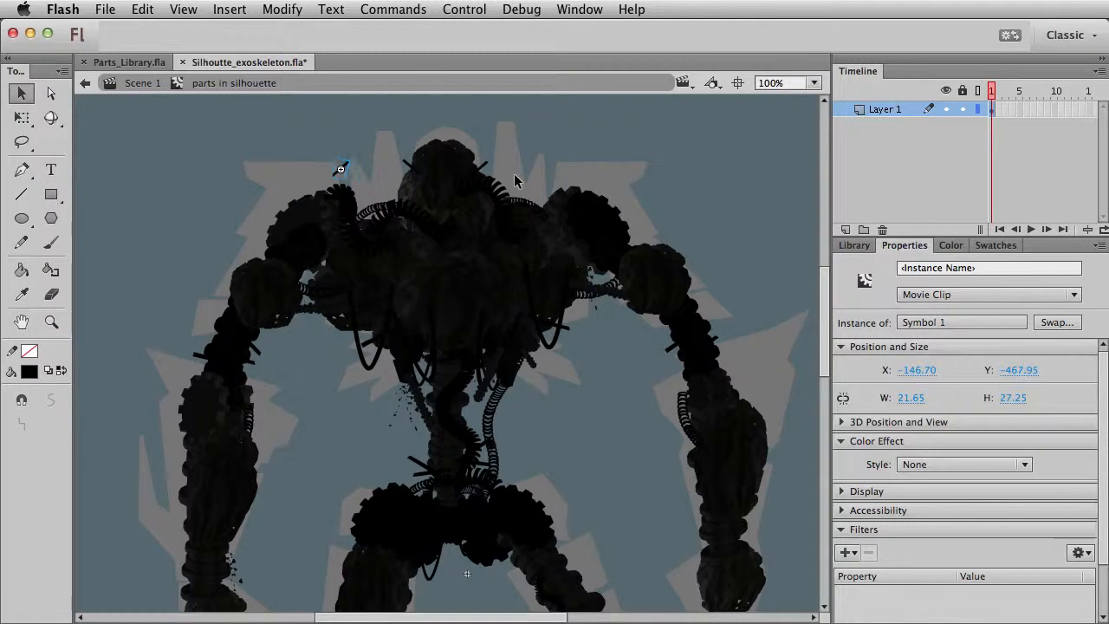
key("q")
left_click_drag(364, 161, 356, 158)
key("v")
Step: Move a copy of the shoulder rods across to the left side of the head and rotate it to point outward
key("shift+Right")
key("shift+Right")
key("shift+Right")
key("shift+Right")
key("shift+Right")
key("shift+Right")
key("shift+Right")
key("shift+Up")
key("shift+Up")
key("shift+Right")
key("q")
left_click_drag(428, 151, 408, 145)
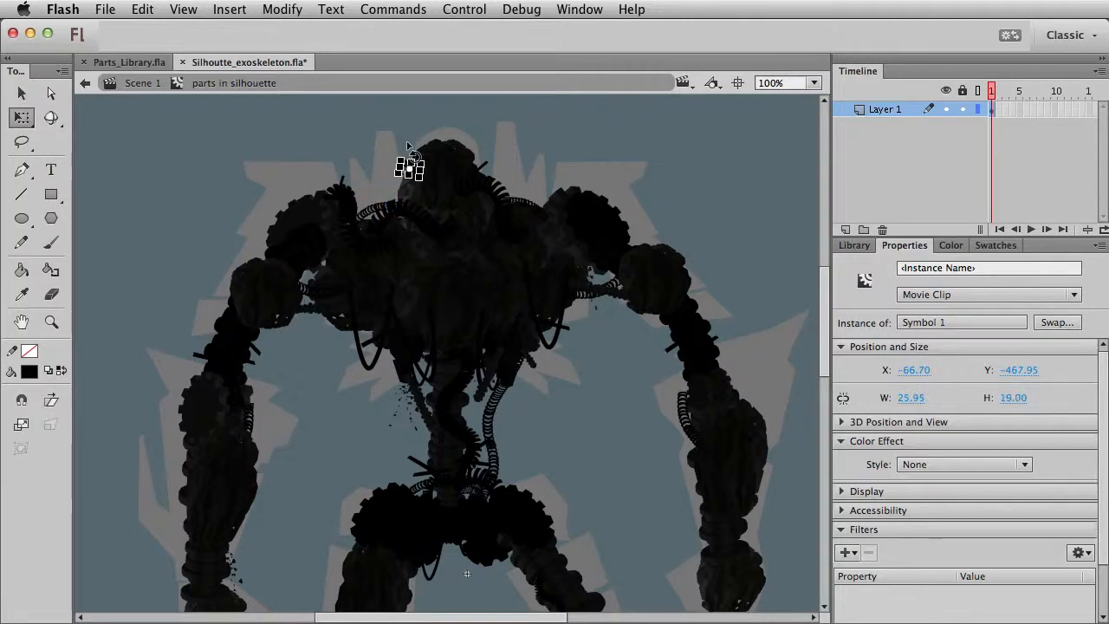
key("v")
Step: Return to the main scene and bevel the bottom corners of the armored feet
double_click(594, 144)
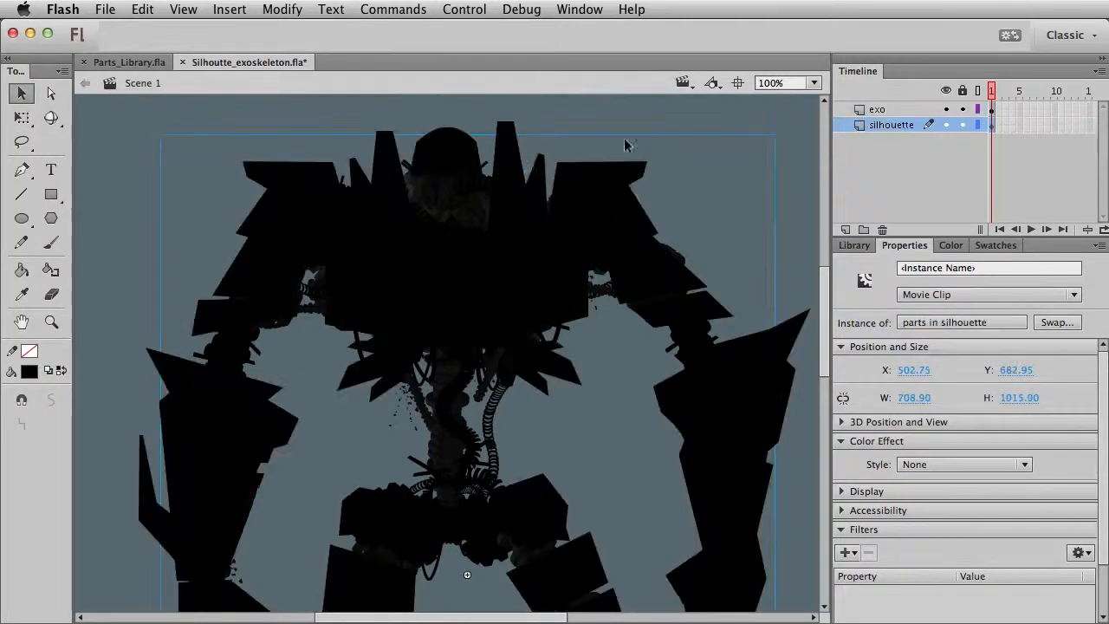
left_click(632, 282)
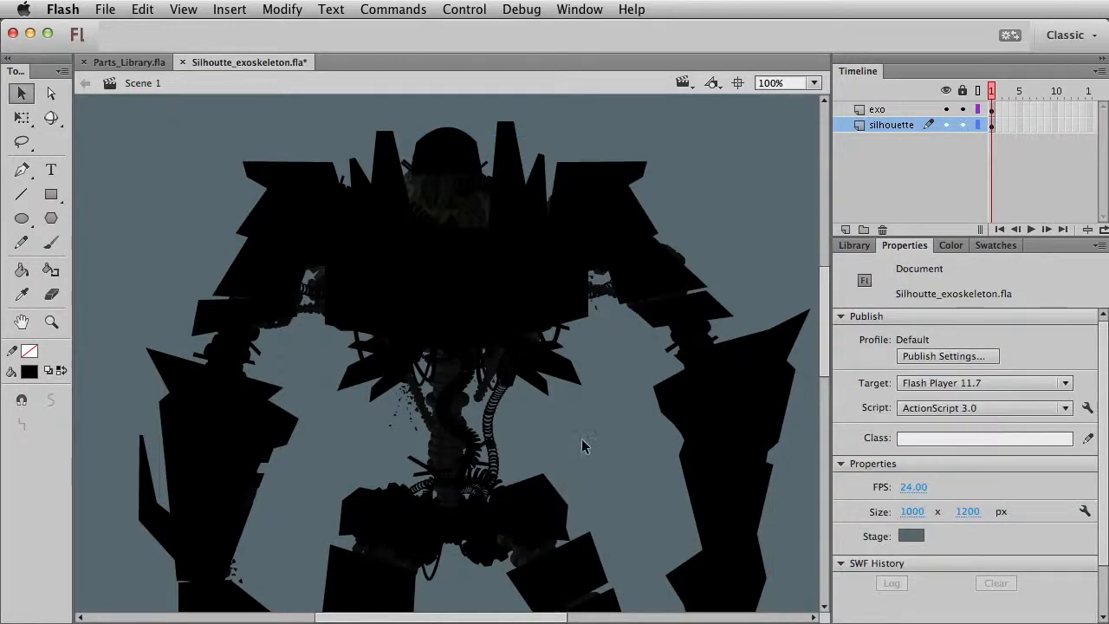
scroll(499, 555, "down", 5)
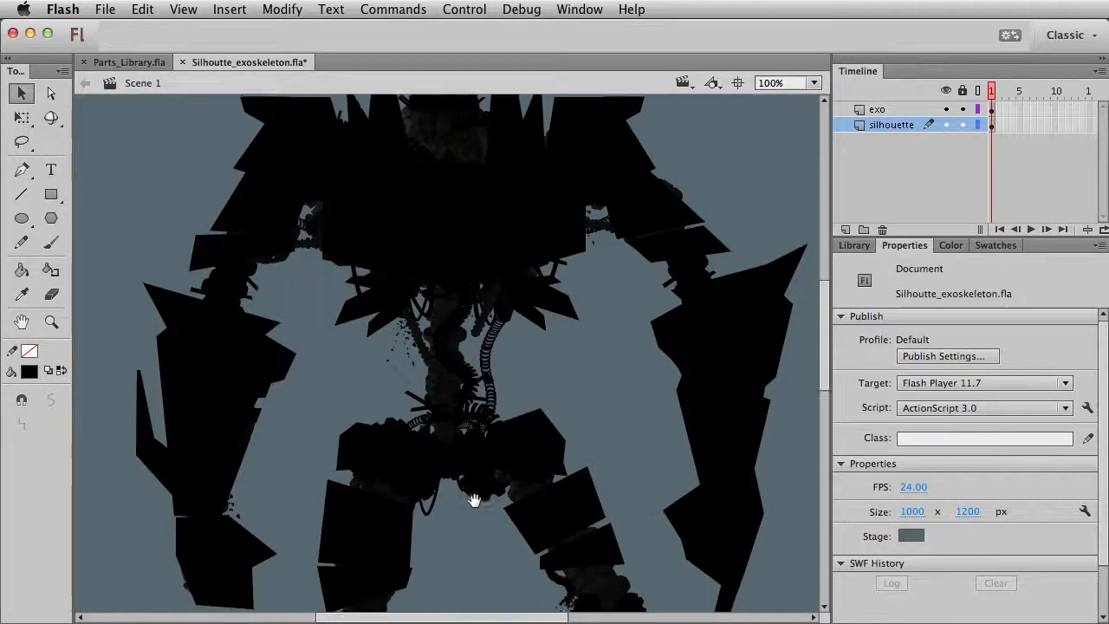
scroll(497, 404, "down", 15)
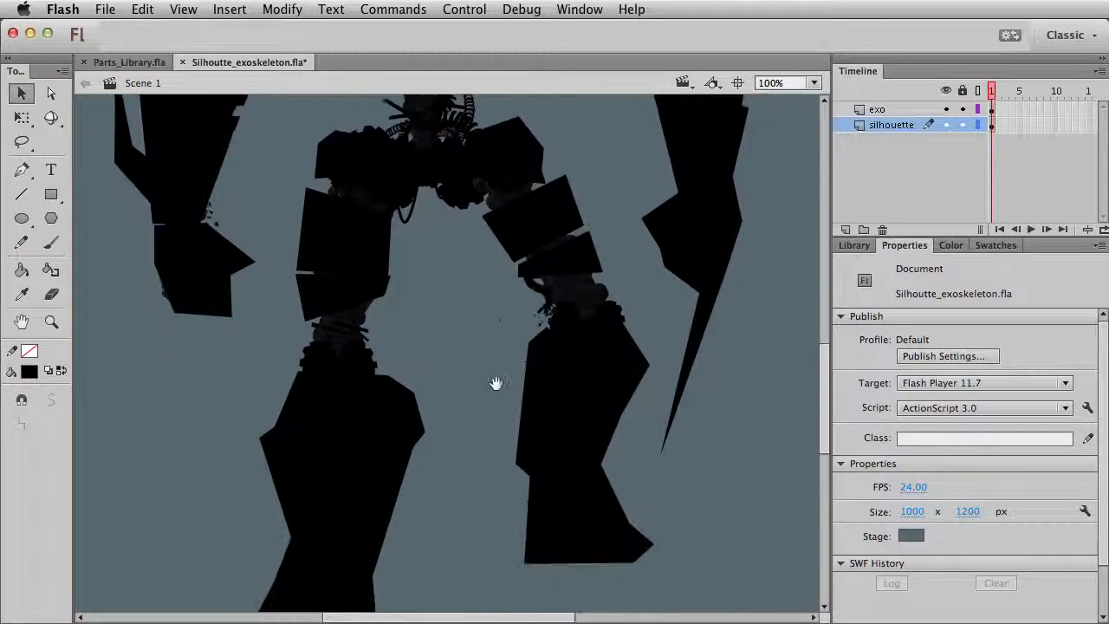
mouse_move(520, 503)
left_mouse_down()
mouse_move(524, 490)
mouse_move(531, 513)
left_mouse_up()
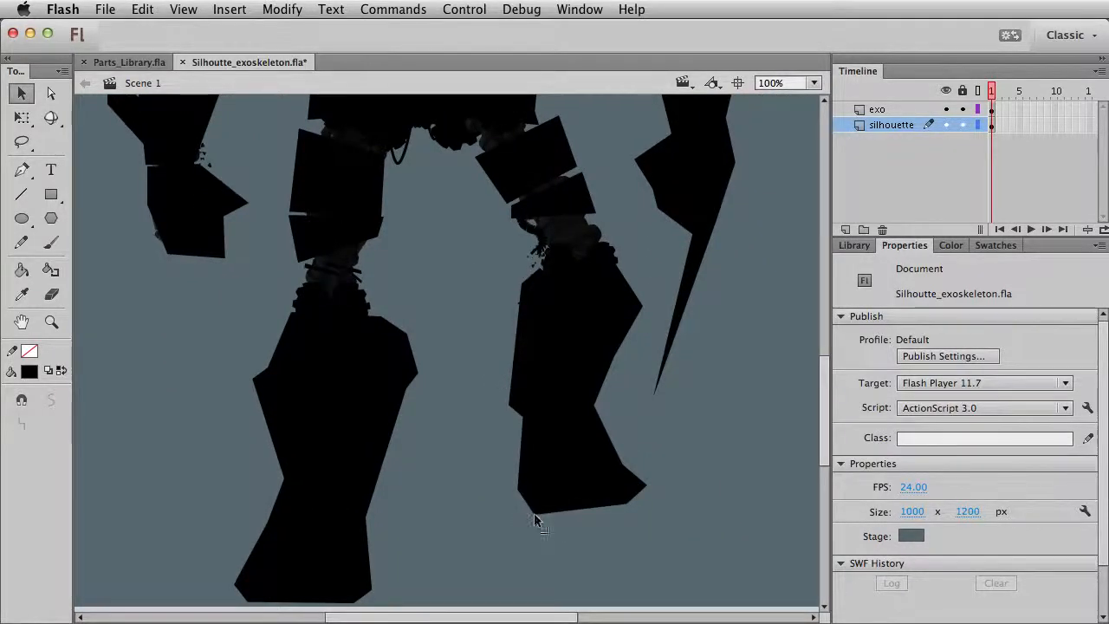
scroll(535, 514, "down", 3)
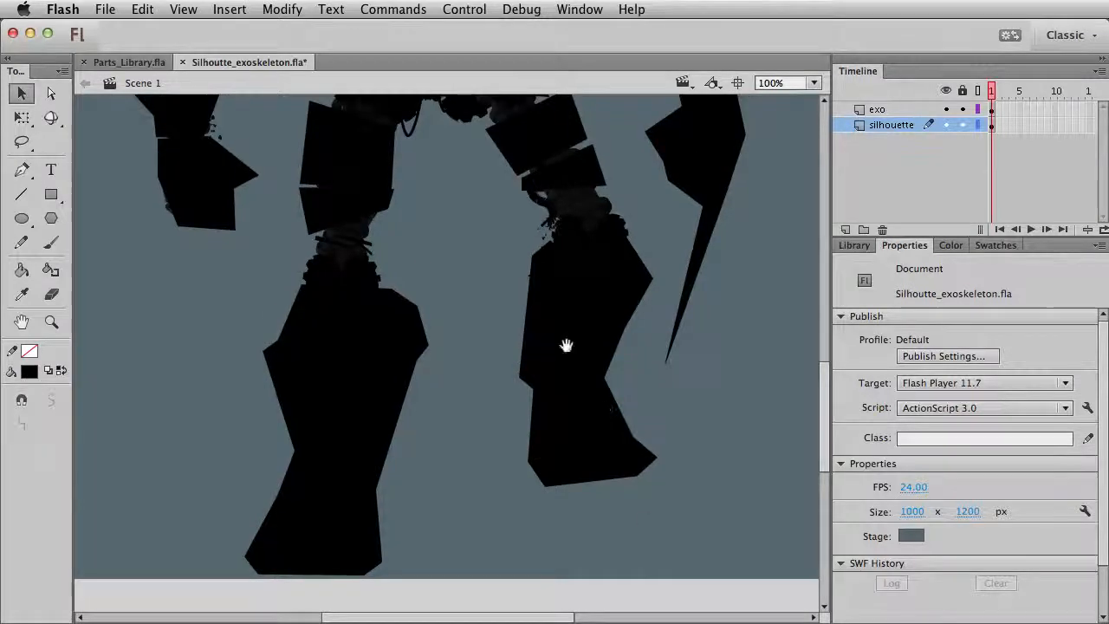
scroll(601, 408, "up", 12)
scroll(497, 370, "up", 8)
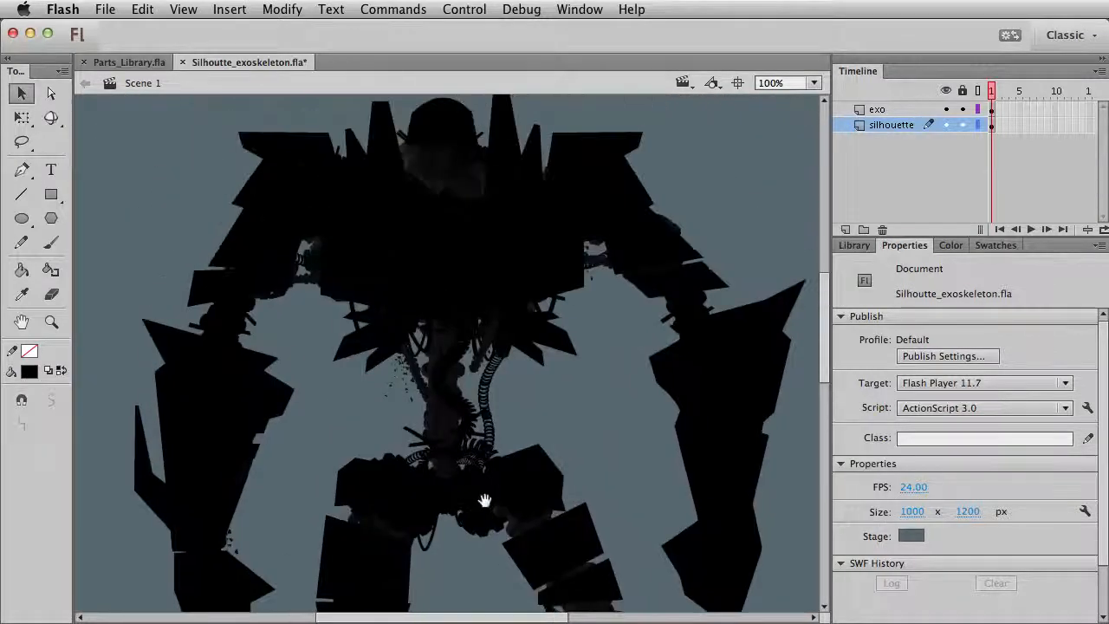
scroll(508, 391, "down", 3)
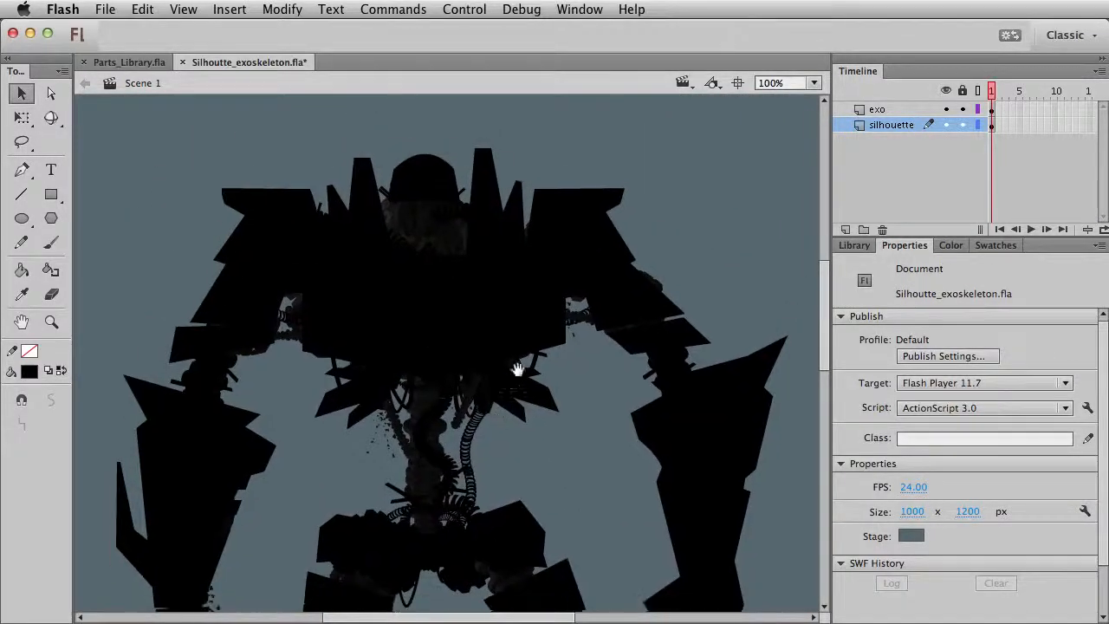